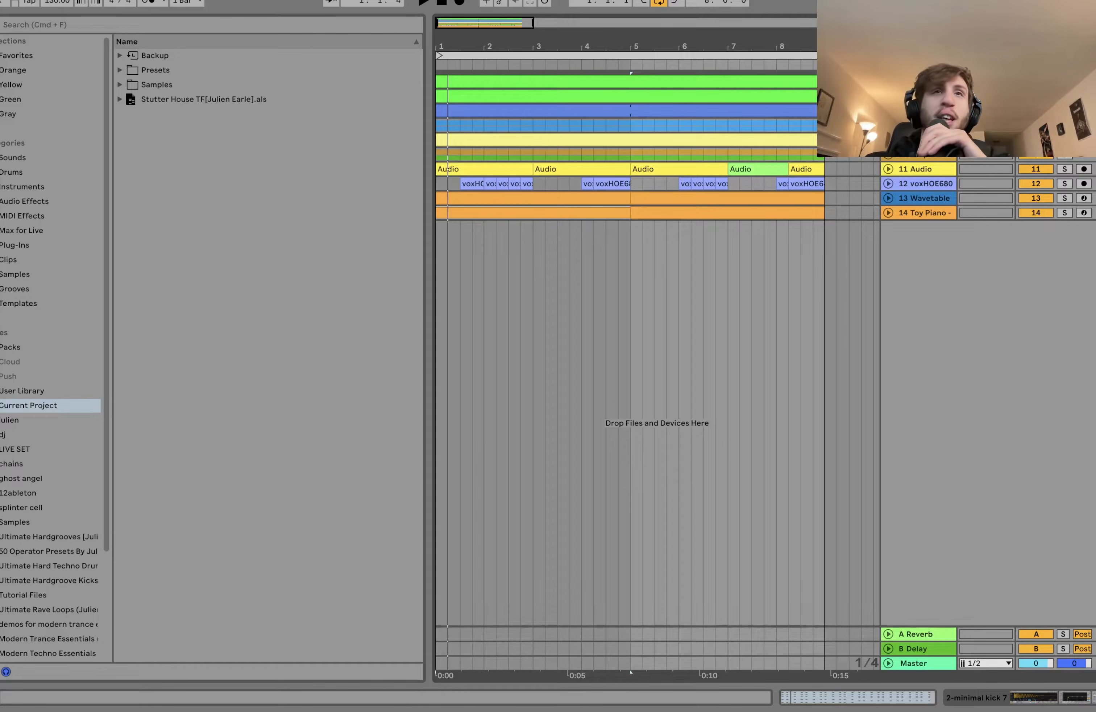
# - Play the full loop from the start, then audition the minimal kick 7 track on its own
pyautogui.press('space')
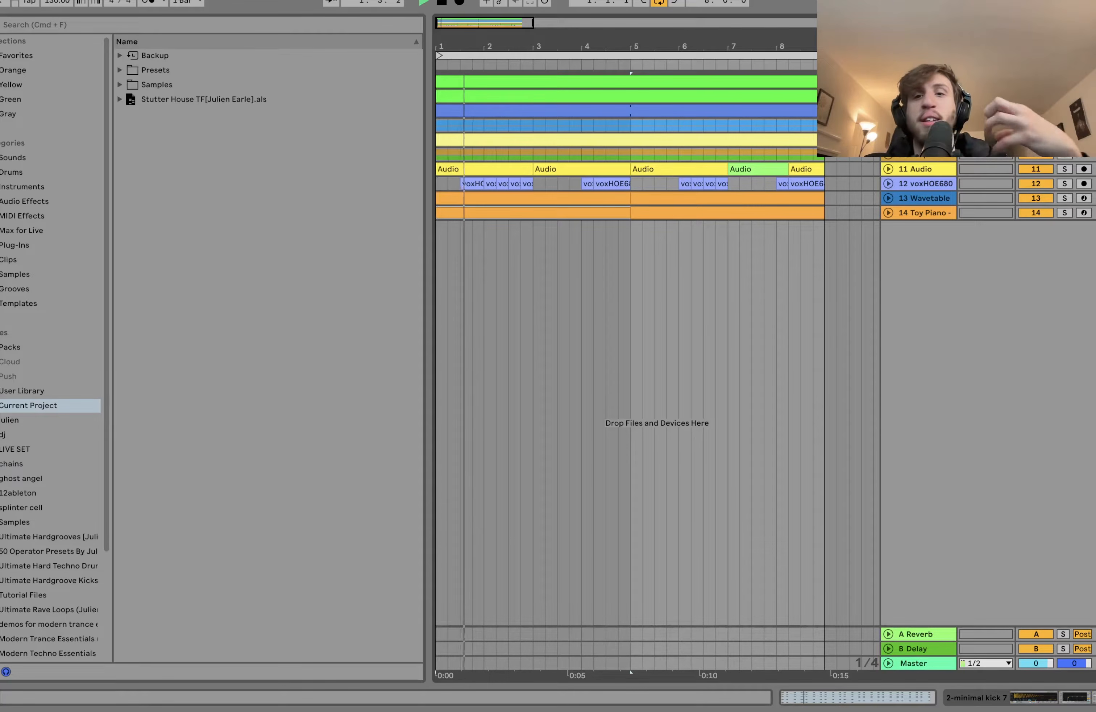
pyautogui.press('space')
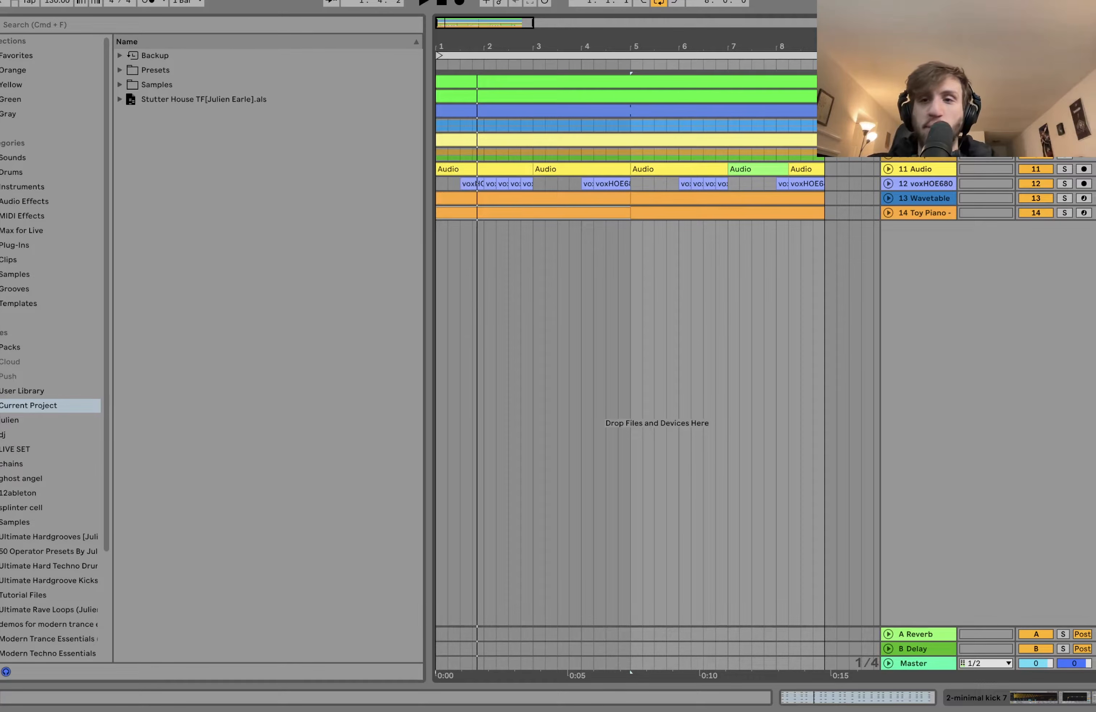
pyautogui.press('space')
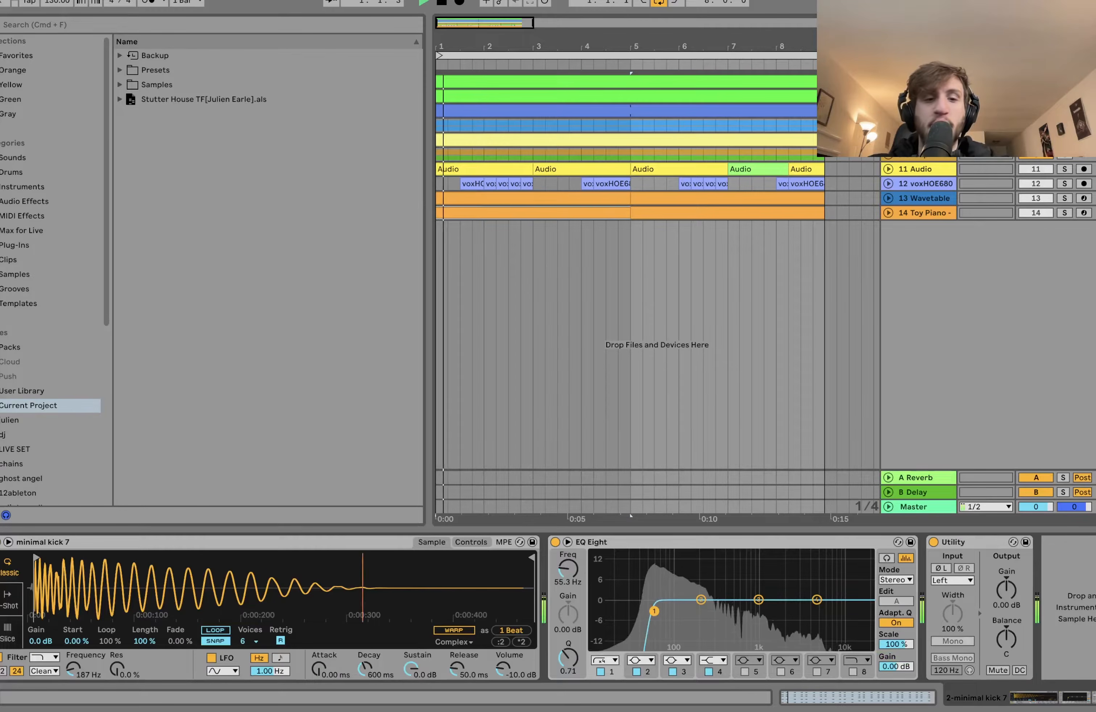
pyautogui.press('space')
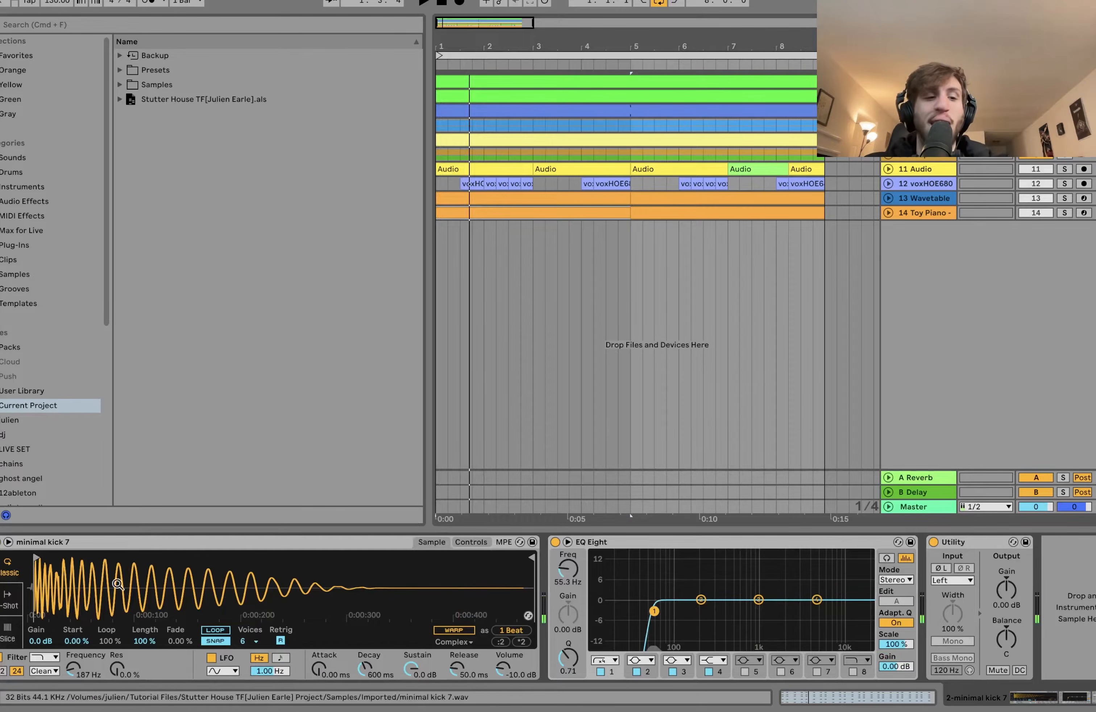
# - Show the detailed sampler controls of minimal kick 7 and play the soloed kick
pyautogui.click(479, 542)
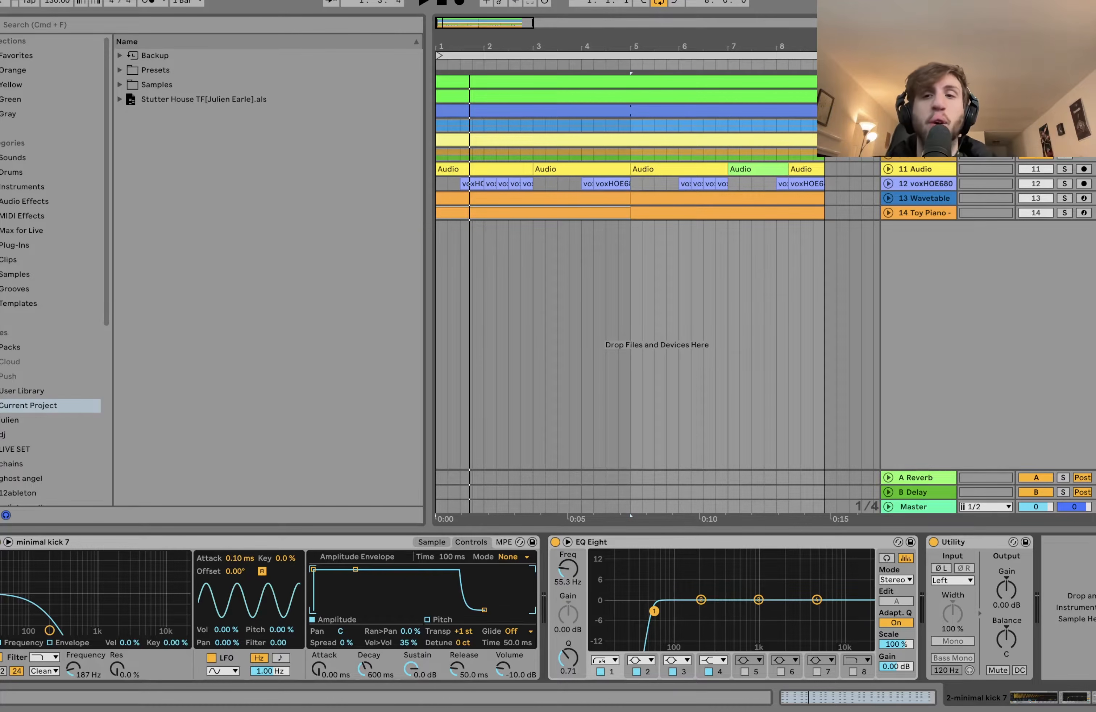
pyautogui.press('s')
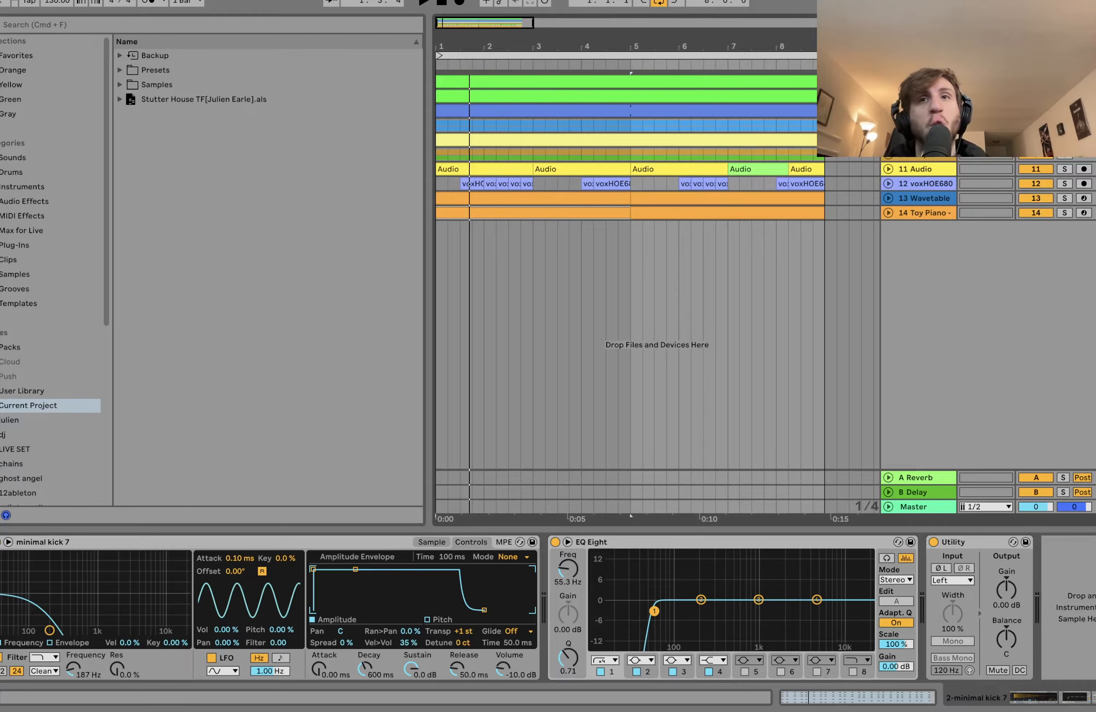
pyautogui.press('space')
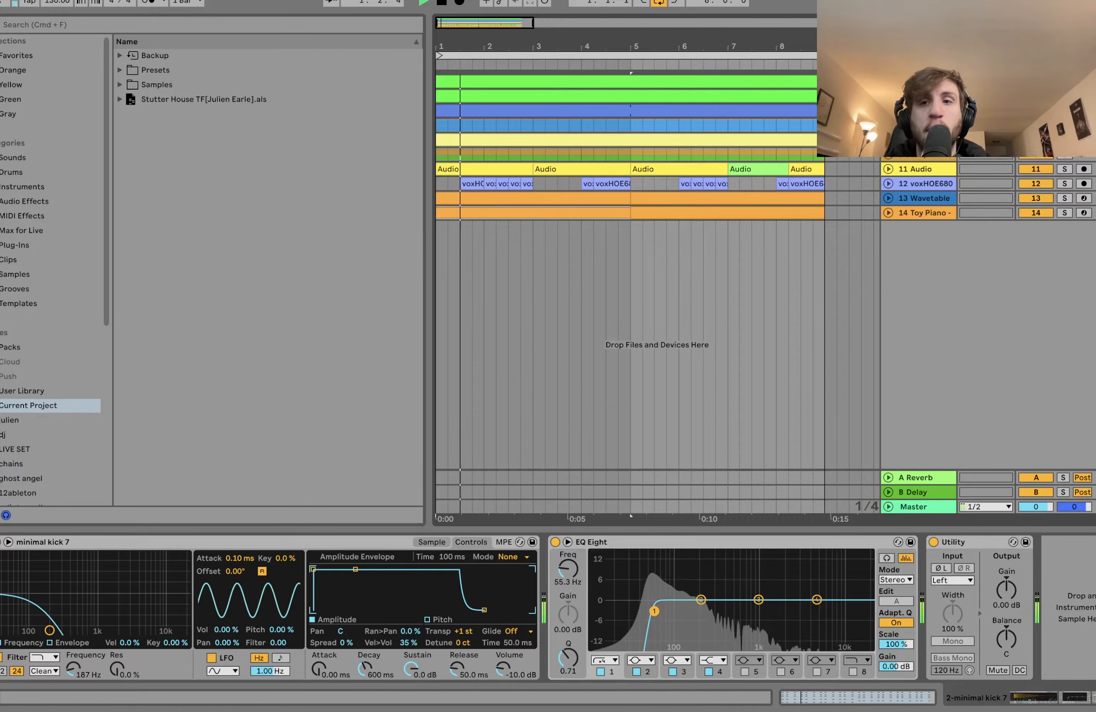
pyautogui.press('s')
pyautogui.press('space')
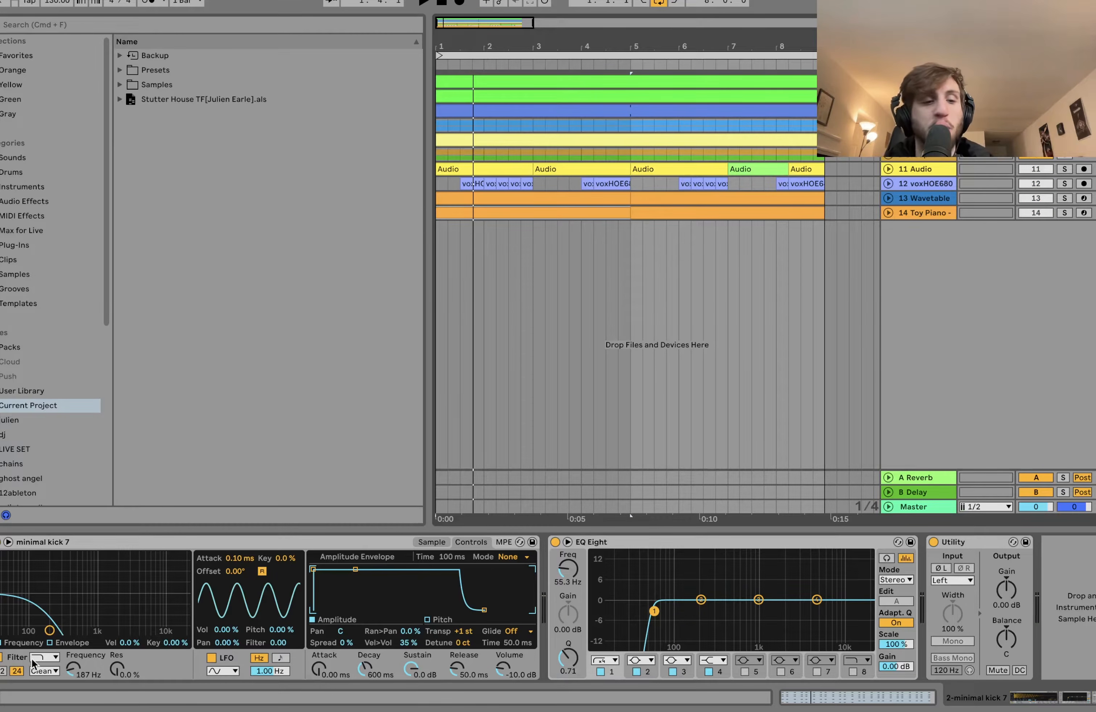
# - Inspect the kick's filter envelope and compare its playback with the filter bypassed and re-enabled
pyautogui.click(66, 666)
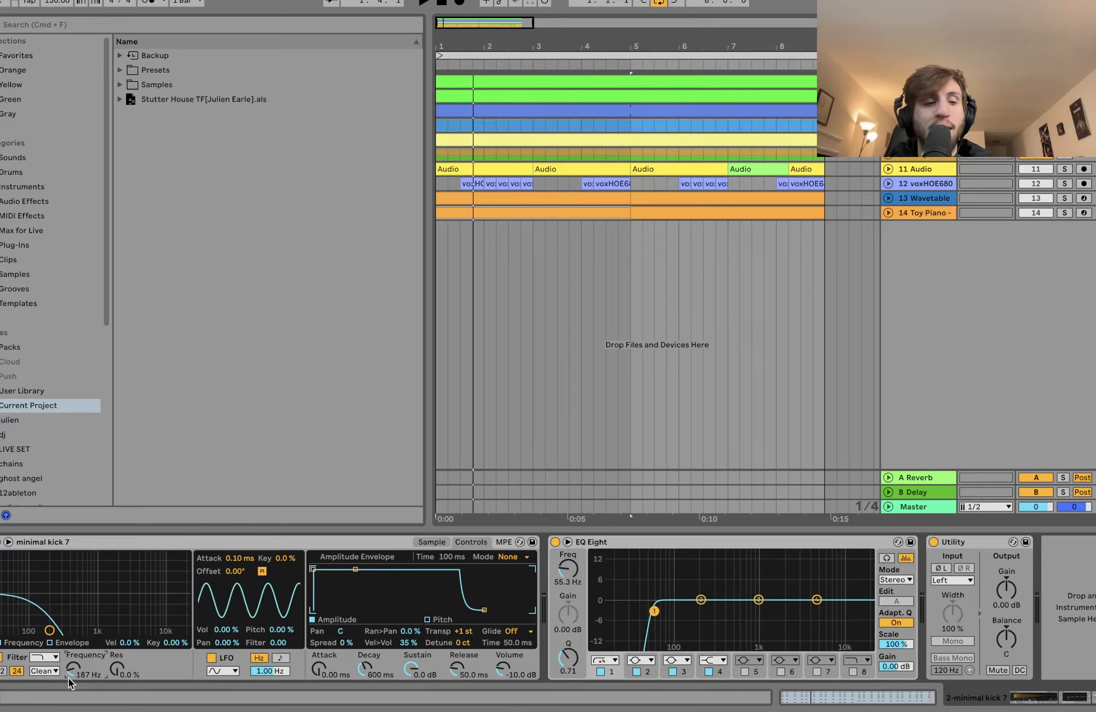
pyautogui.click(50, 643)
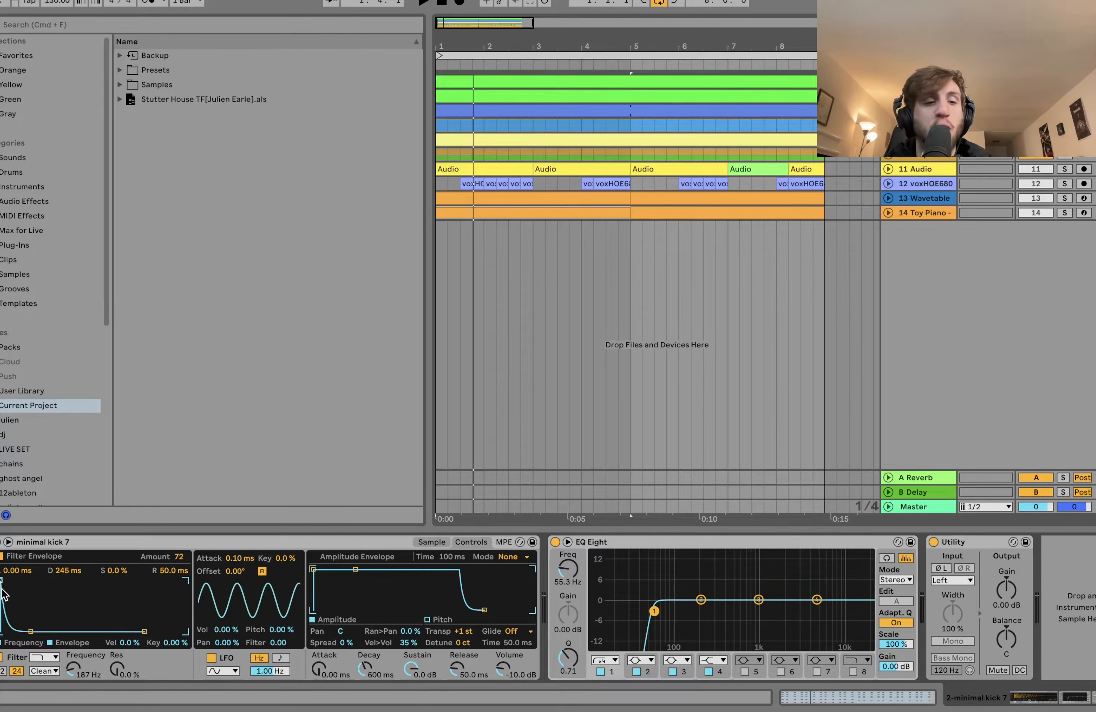
pyautogui.click(1, 661)
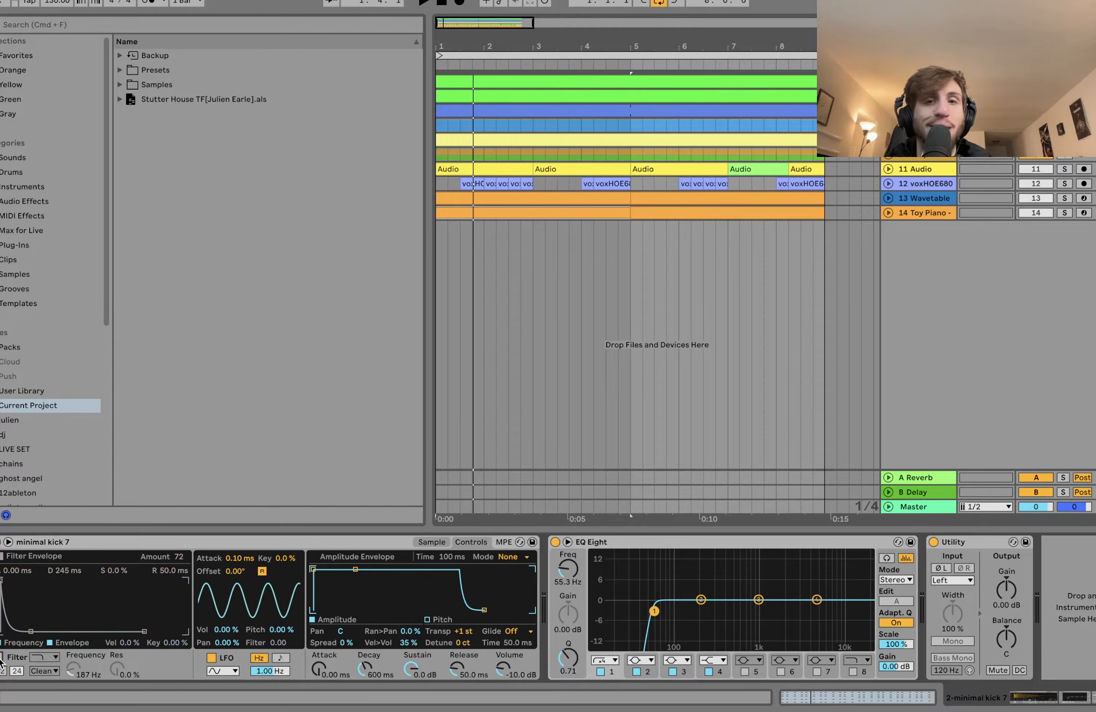
pyautogui.press('space')
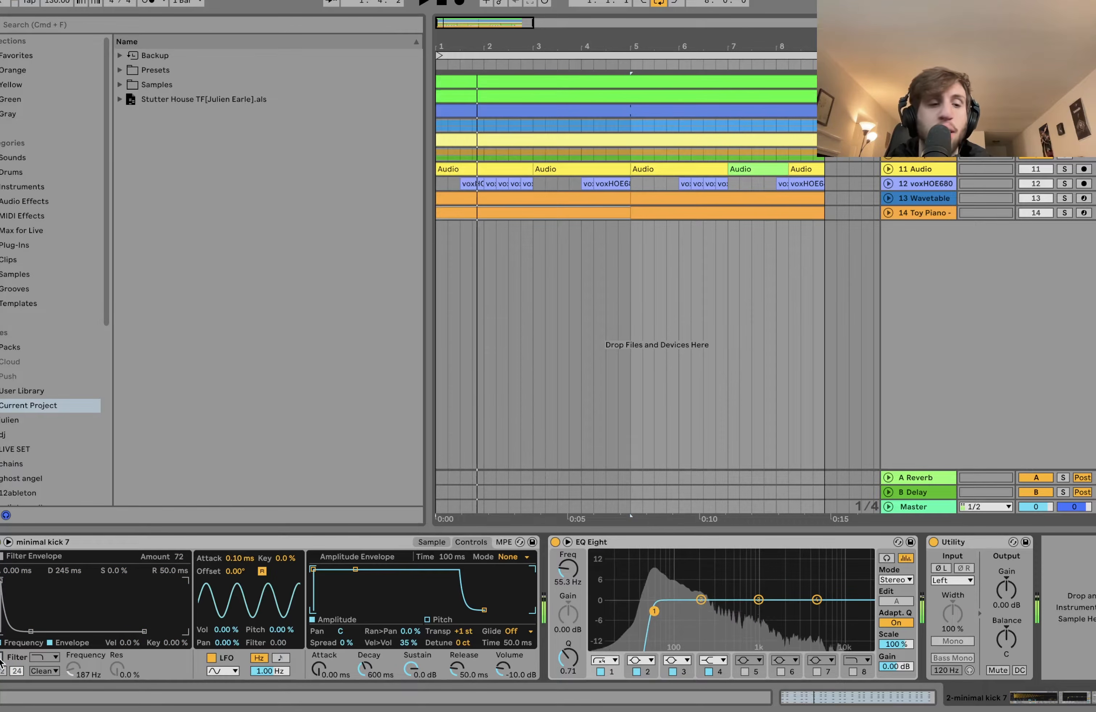
pyautogui.click(1, 661)
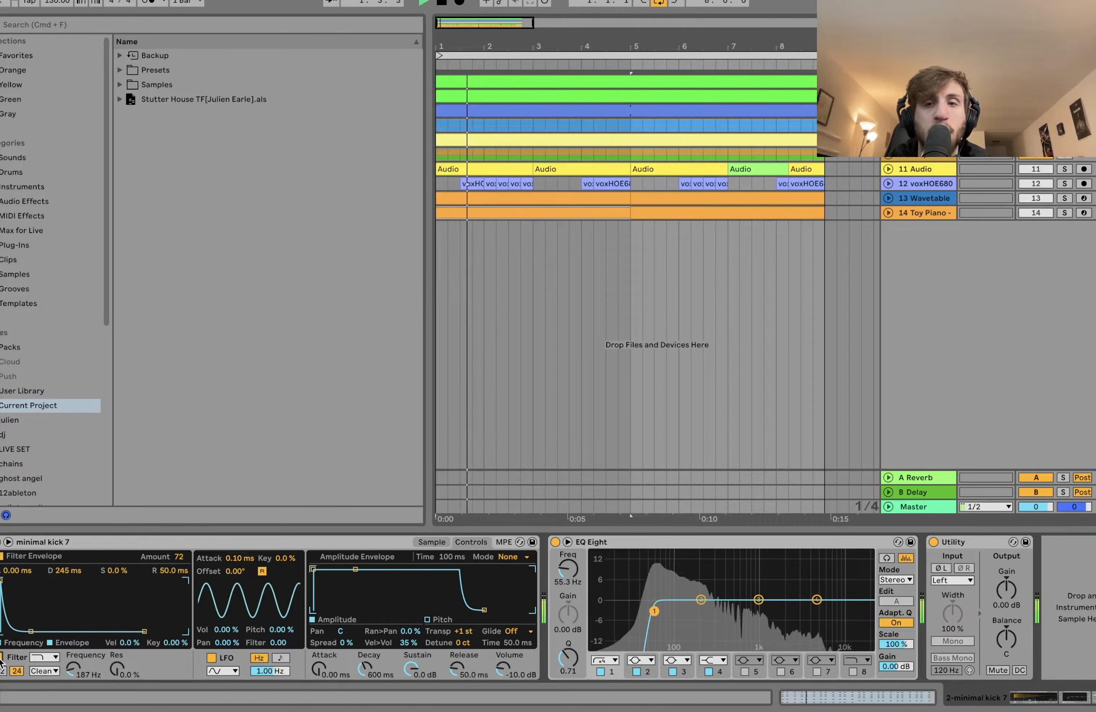
pyautogui.press('space')
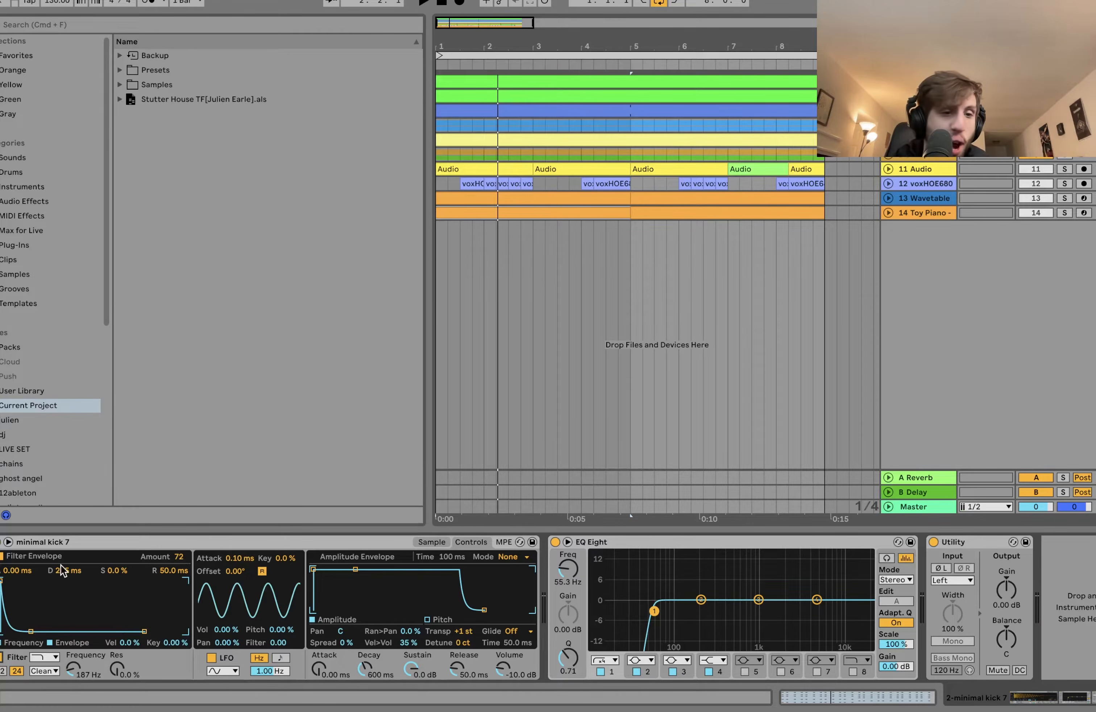
pyautogui.press('space')
pyautogui.press('space')
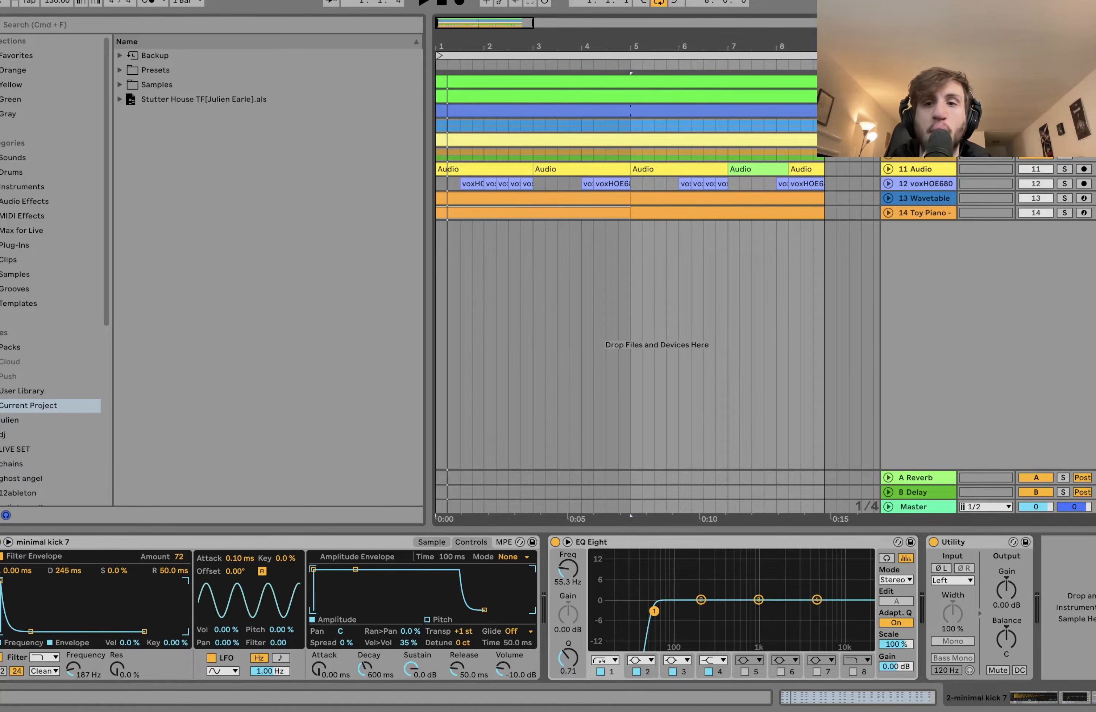
# - Unfold the Operator bass track and open its MIDI clip in the note editor during playback
pyautogui.click(887, 111)
pyautogui.press('space')
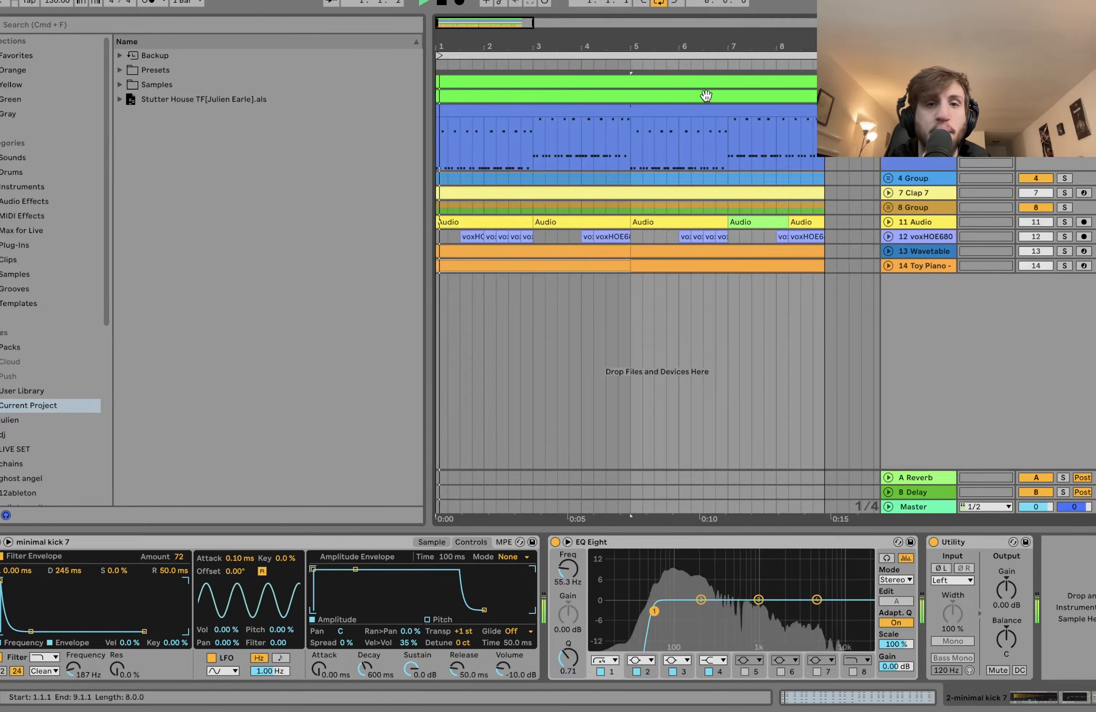
pyautogui.doubleClick(590, 110)
pyautogui.click(432, 547)
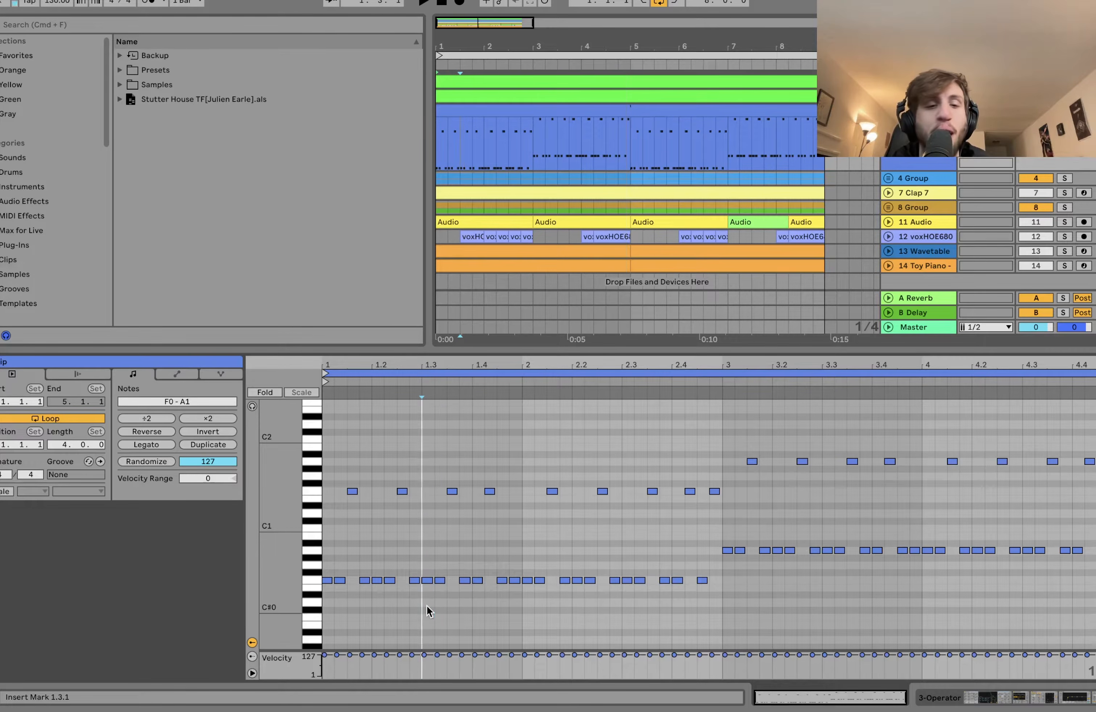
# - Select the bass notes at the clip's start, then those in bars 3 and 4, and play the pattern
pyautogui.moveTo(428, 609); pyautogui.dragTo(321, 484)
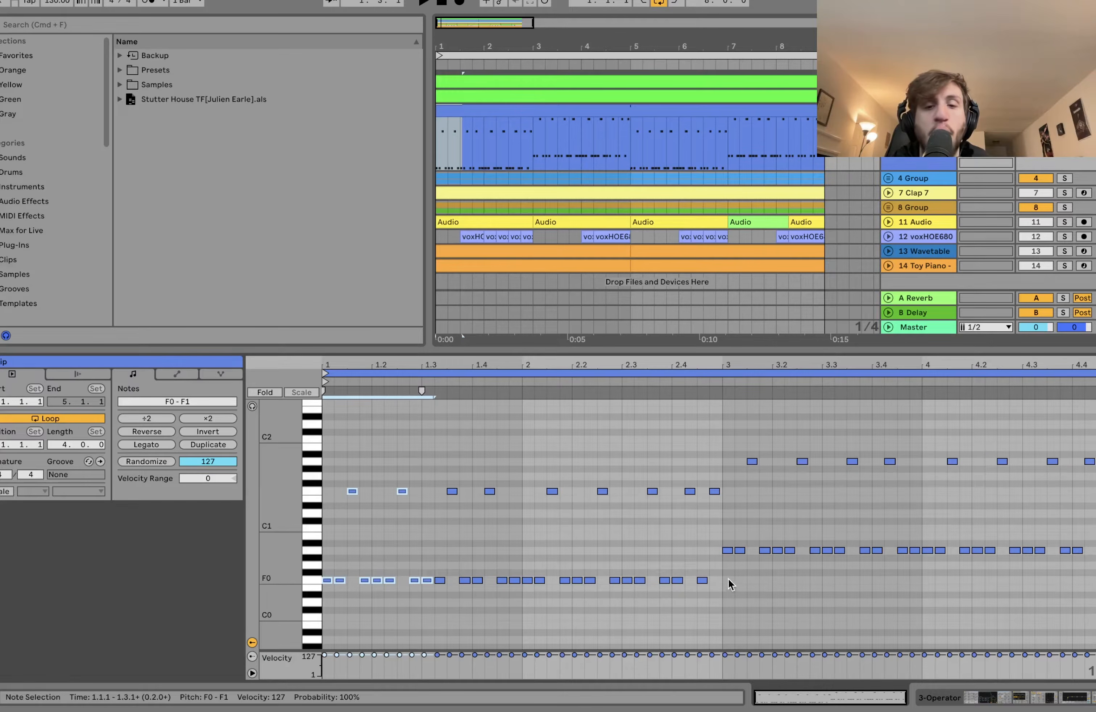
pyautogui.moveTo(728, 581); pyautogui.dragTo(1093, 429)
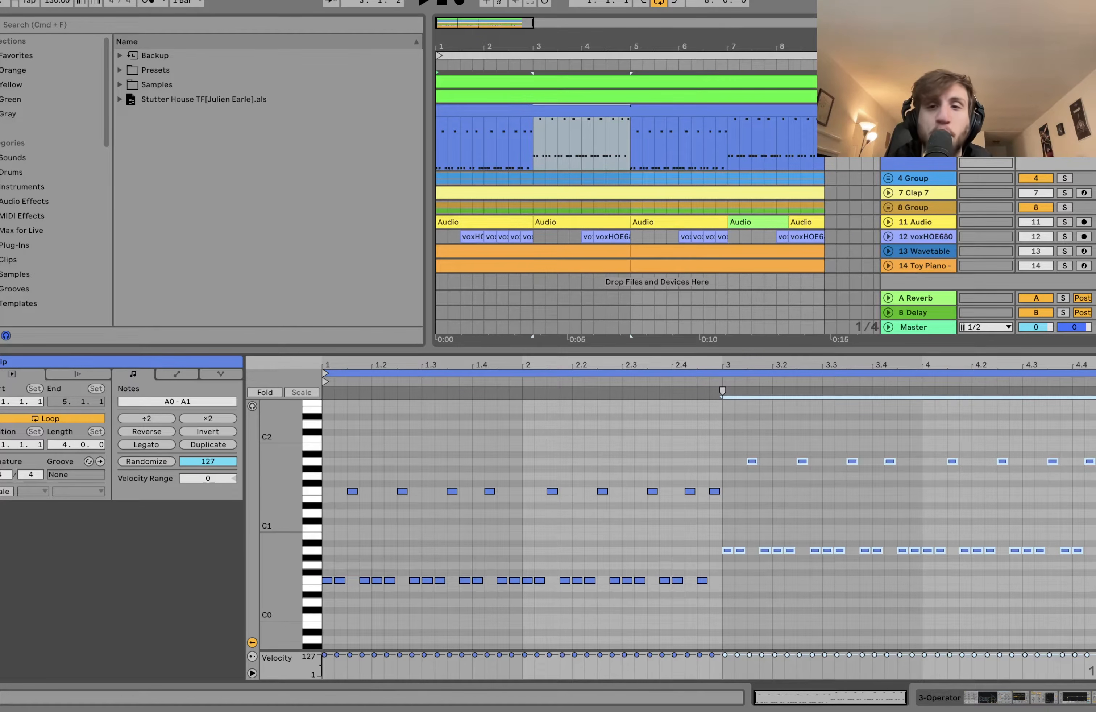
pyautogui.press('space')
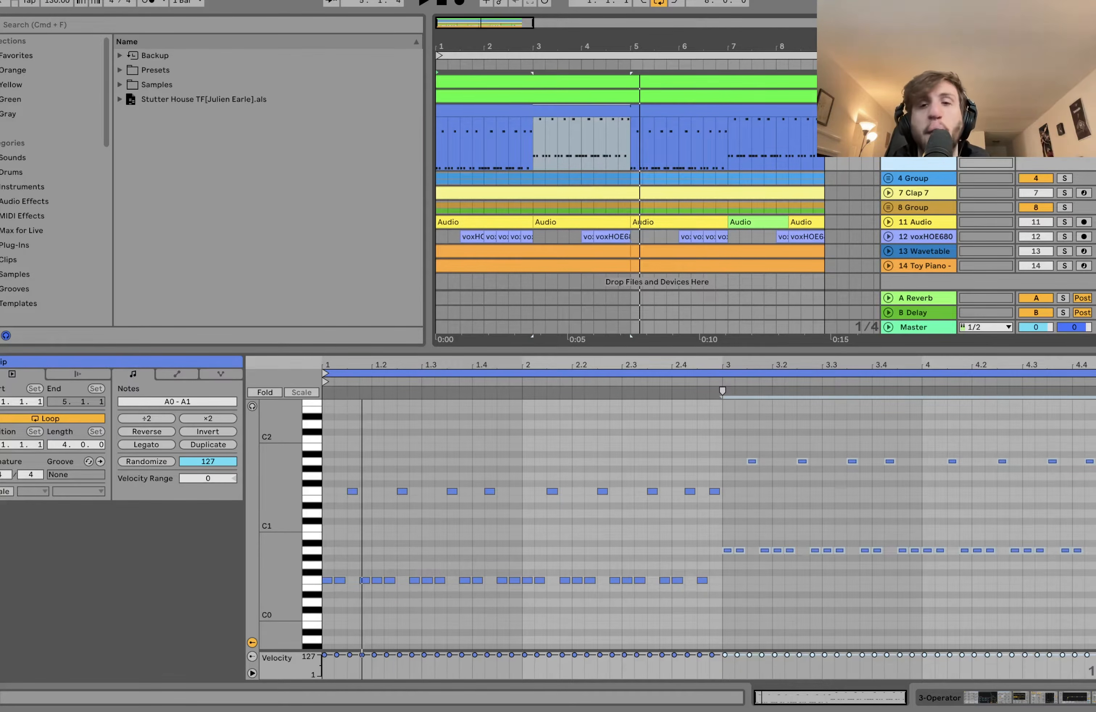
# - Return to the bass track's devices and examine Operator's global settings and its two active oscillators
pyautogui.hotkey('shift', 'Tab')
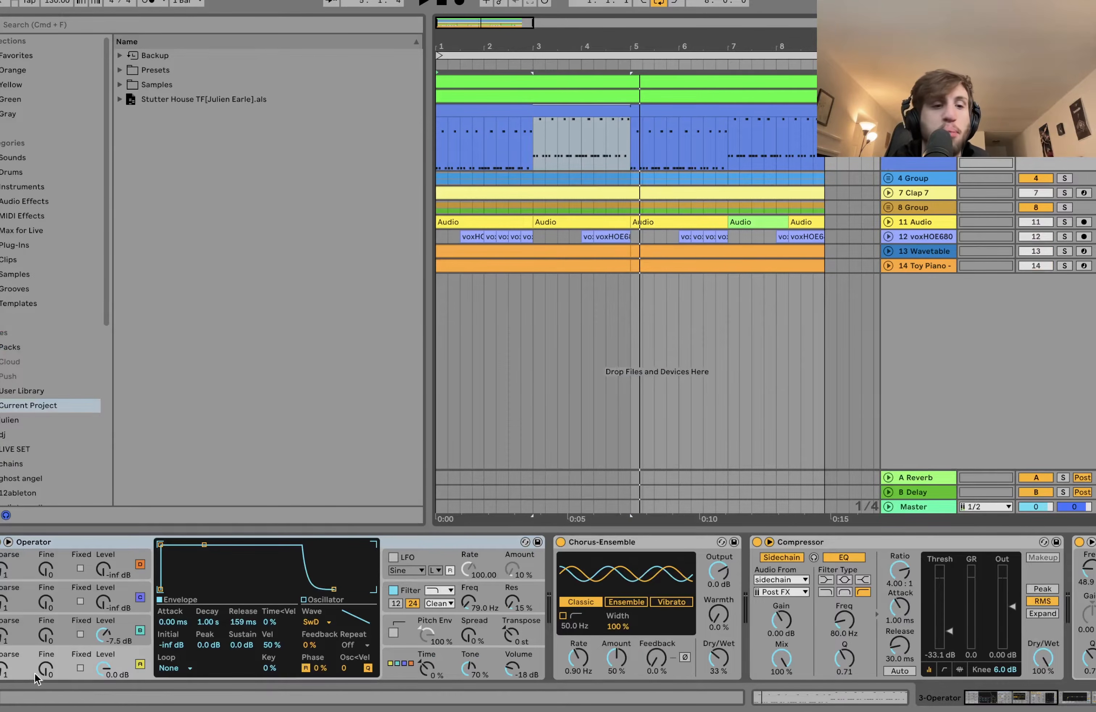
pyautogui.click(420, 667)
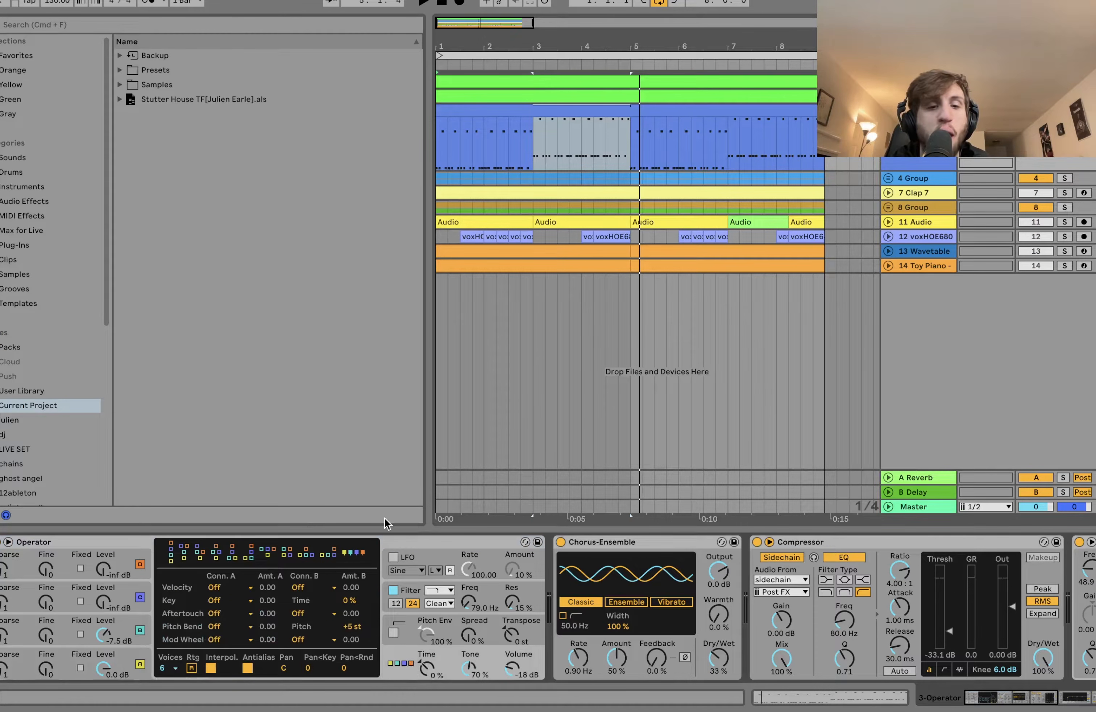
pyautogui.click(124, 655)
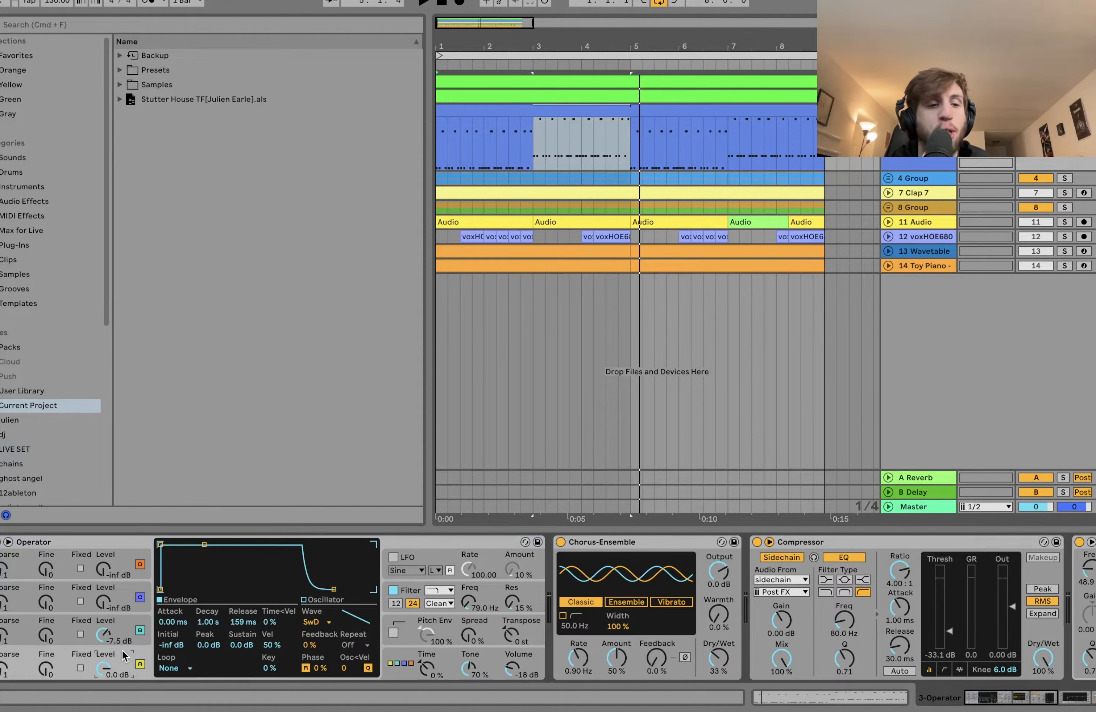
pyautogui.click(121, 630)
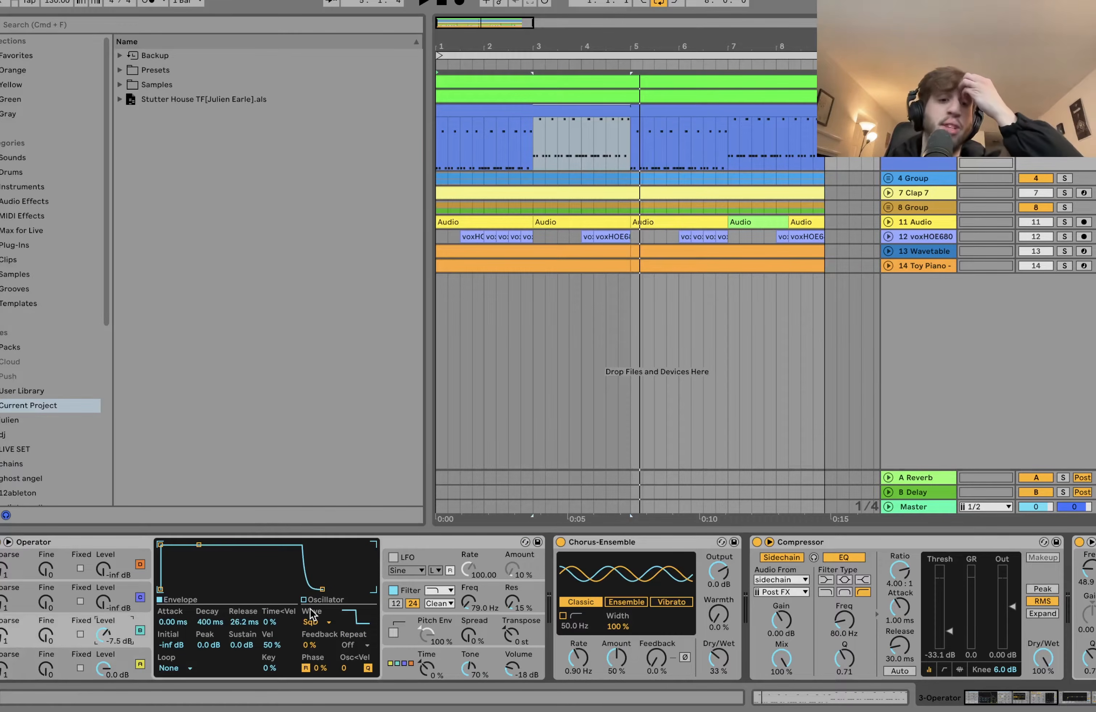
# - Compare the bass playback with Operator's filter switched off and on again
pyautogui.click(395, 588)
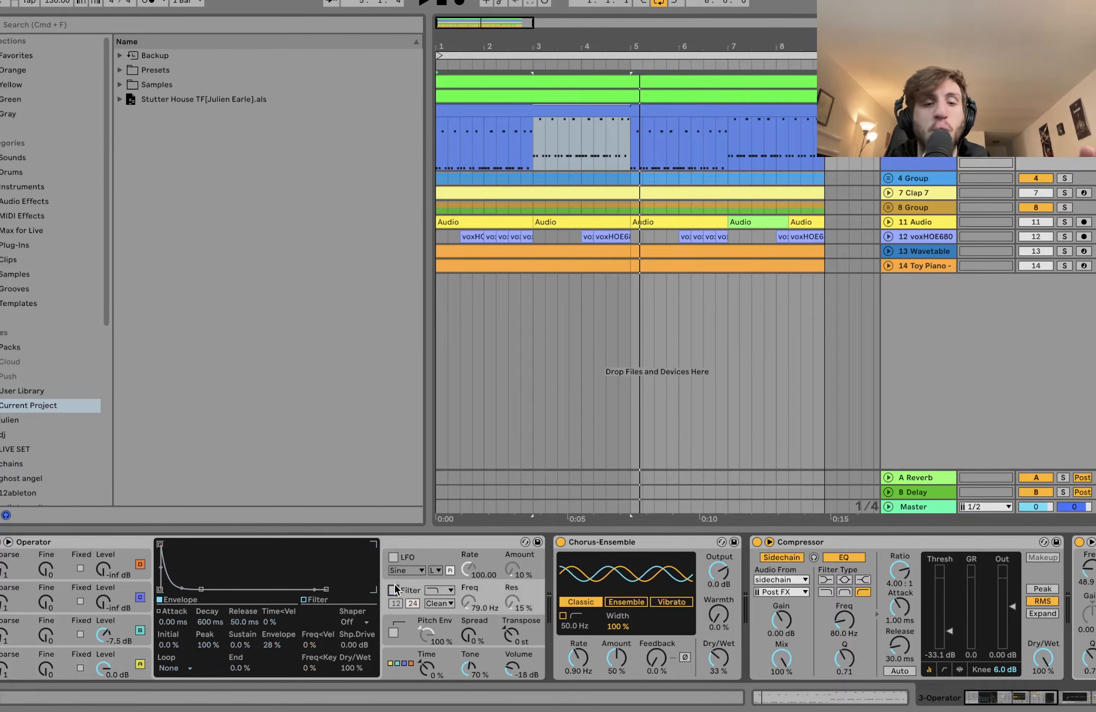
pyautogui.press('space')
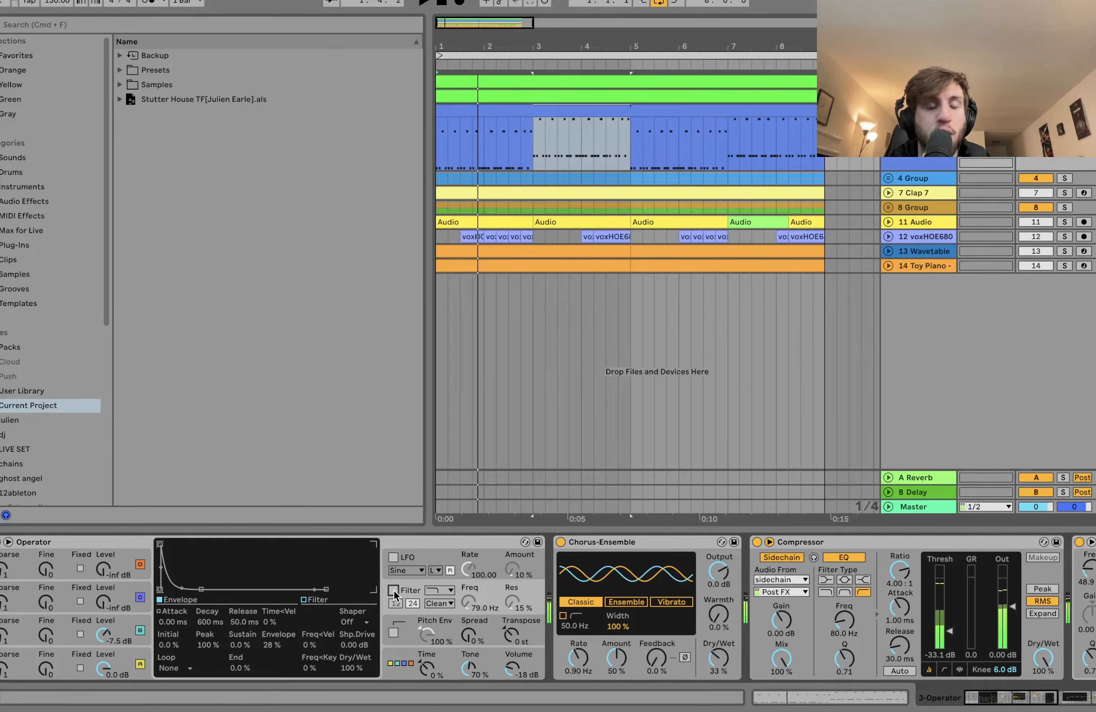
pyautogui.click(394, 591)
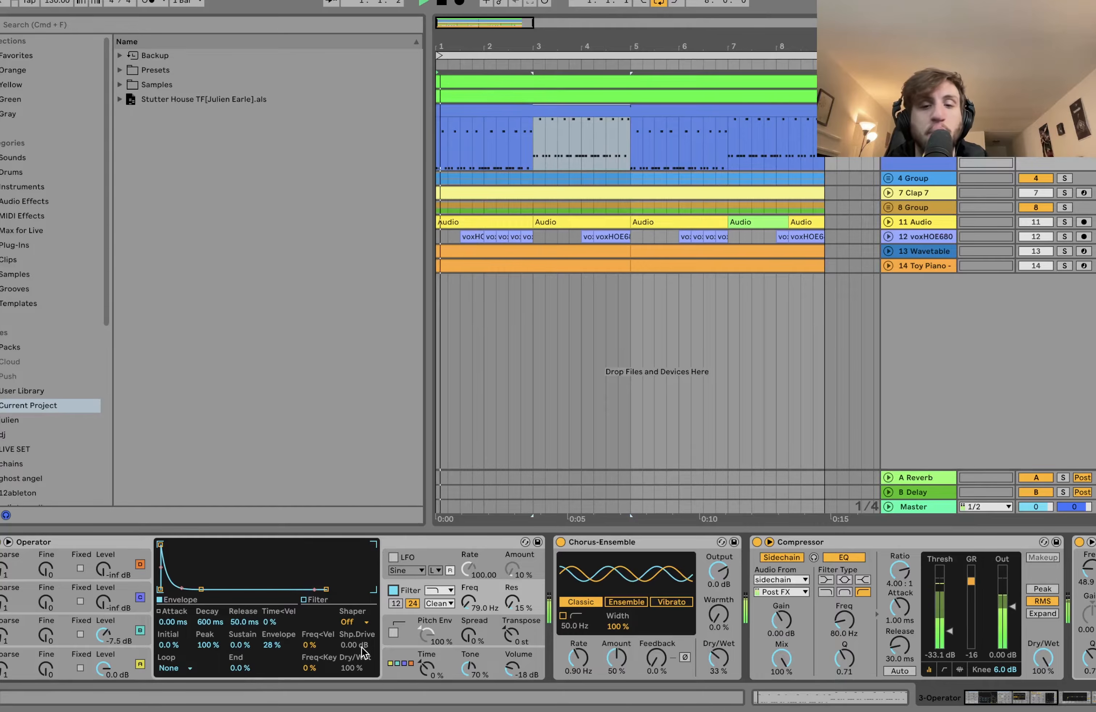
# - Examine the bass's Chorus-Ensemble, sidechain Compressor, EQ Eight and Utility while replaying the soloed bass
pyautogui.hscroll(10, 363, 653)
pyautogui.press('space')
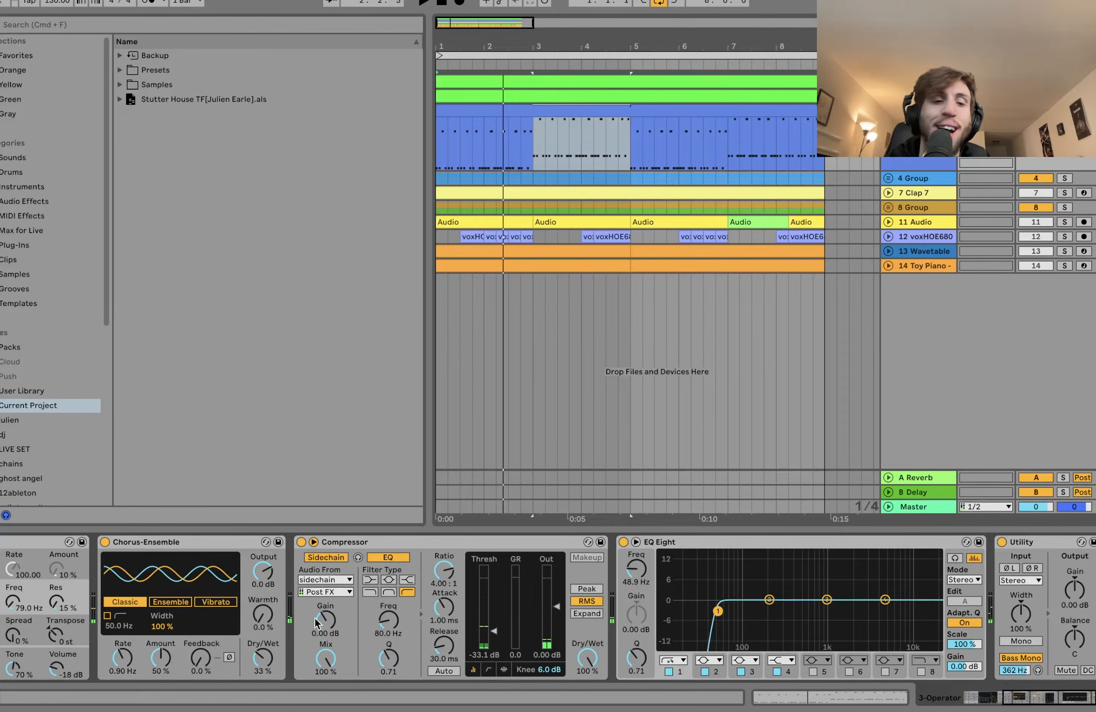
pyautogui.hscroll(3, 345, 637)
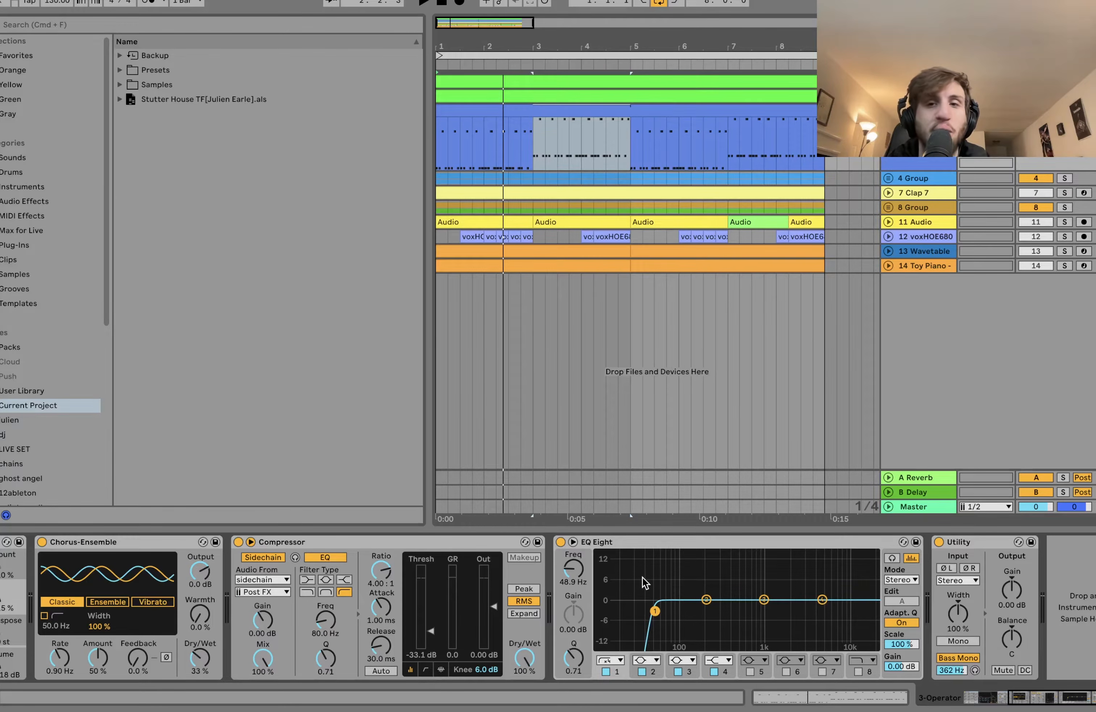
pyautogui.press('space')
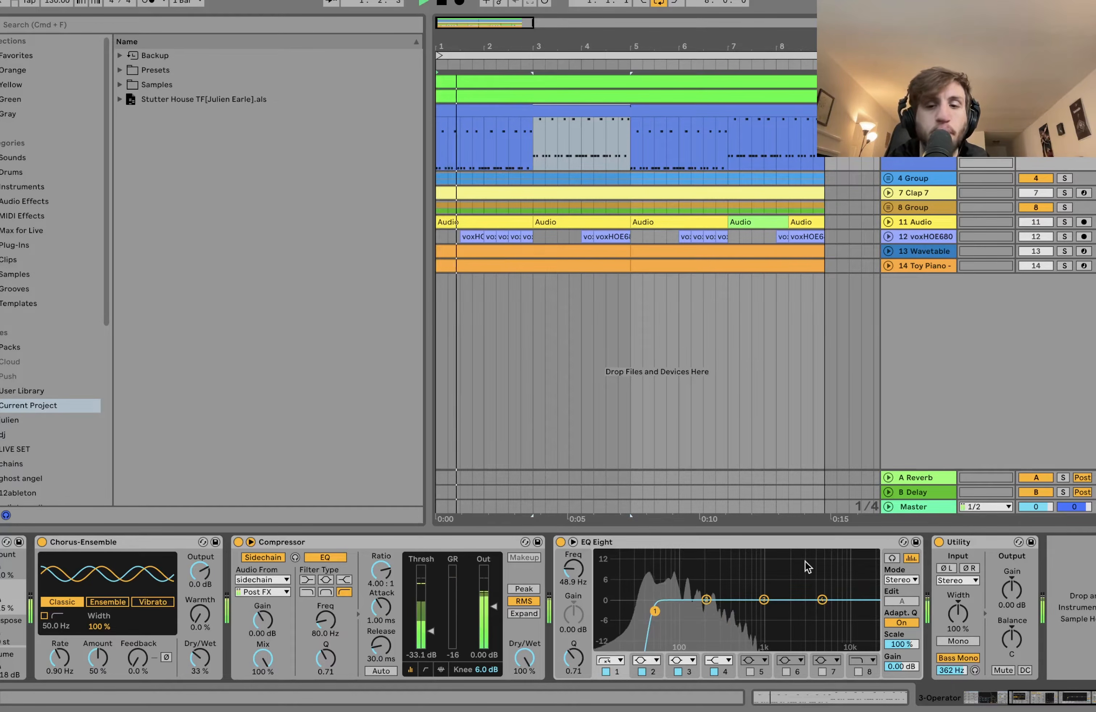
pyautogui.press('space')
pyautogui.press('space')
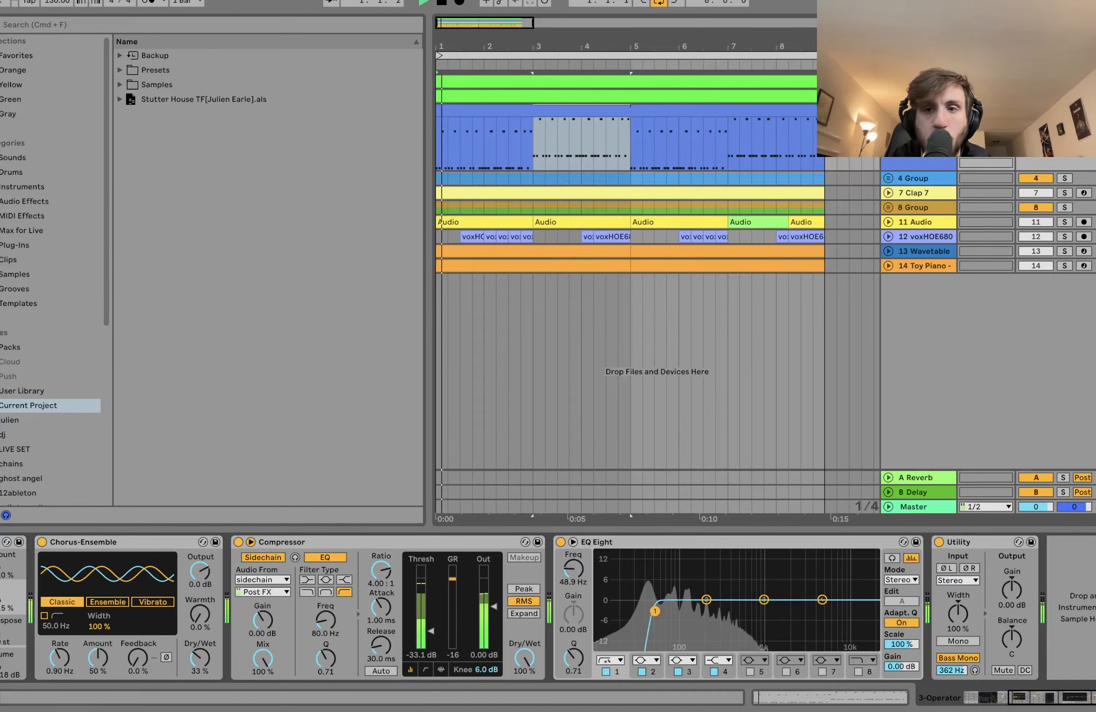
# - Solo the 4 Group, unfold it and show the device on the Hihat 16 track inside
pyautogui.click(1065, 178)
pyautogui.click(888, 178)
pyautogui.press('space')
pyautogui.click(908, 245)
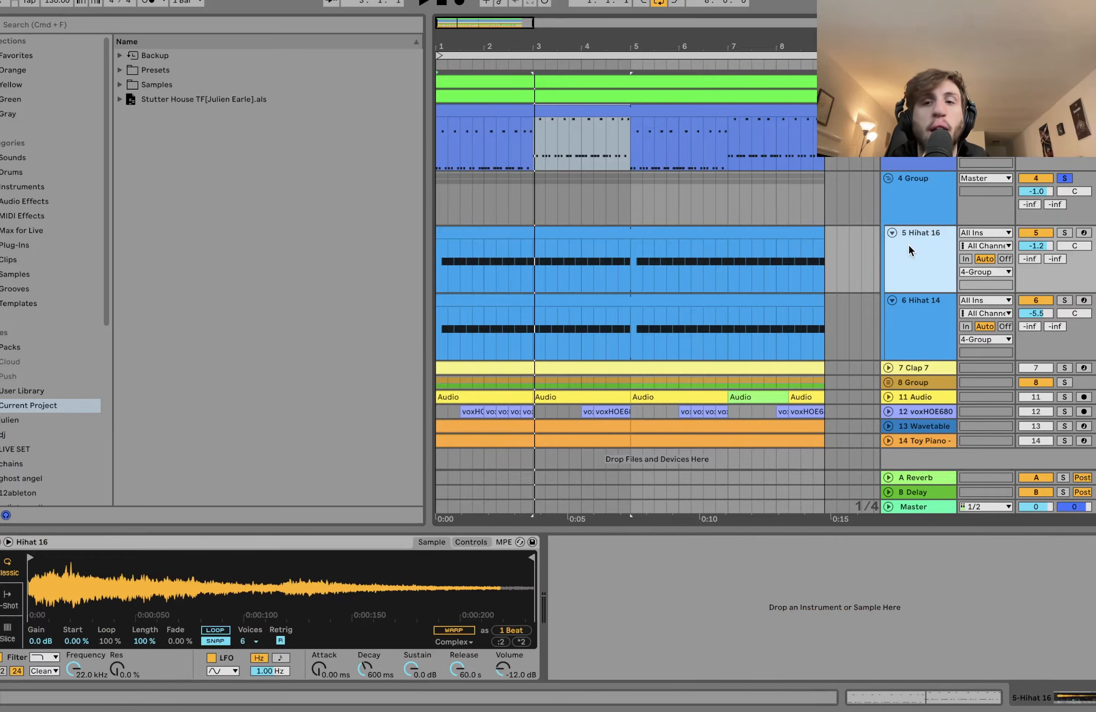
# - Audition Hihat 16 soloed, then solo Hihat 14 instead and show its sampler
pyautogui.click(1064, 232)
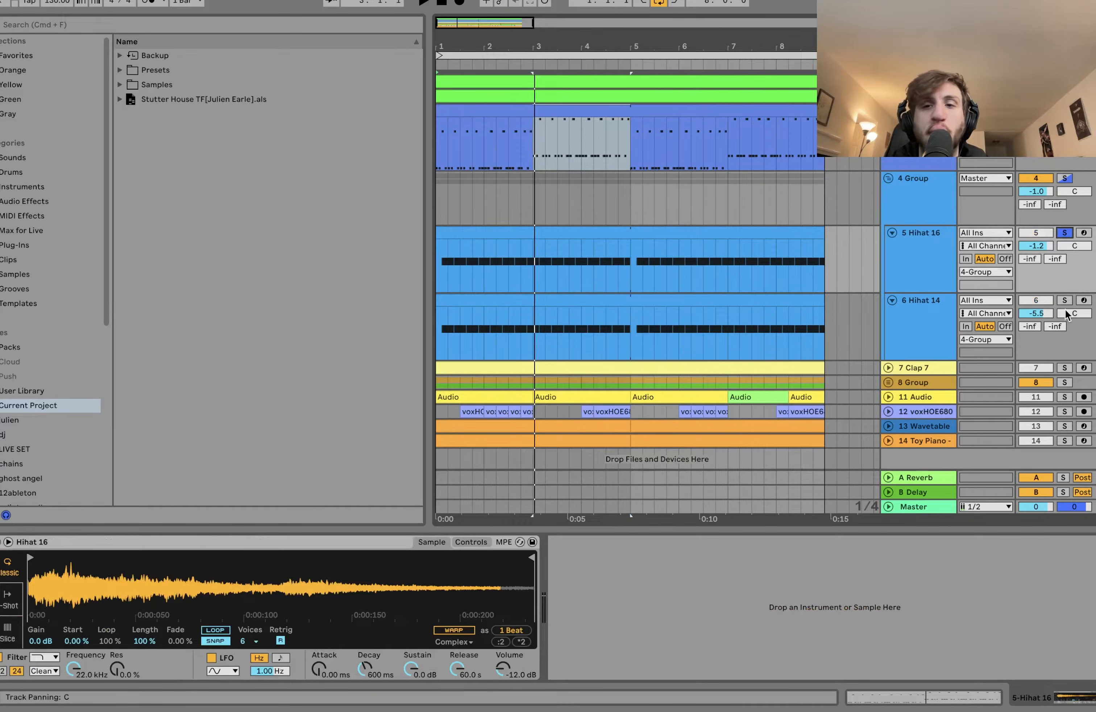
pyautogui.click(945, 275)
pyautogui.press('space')
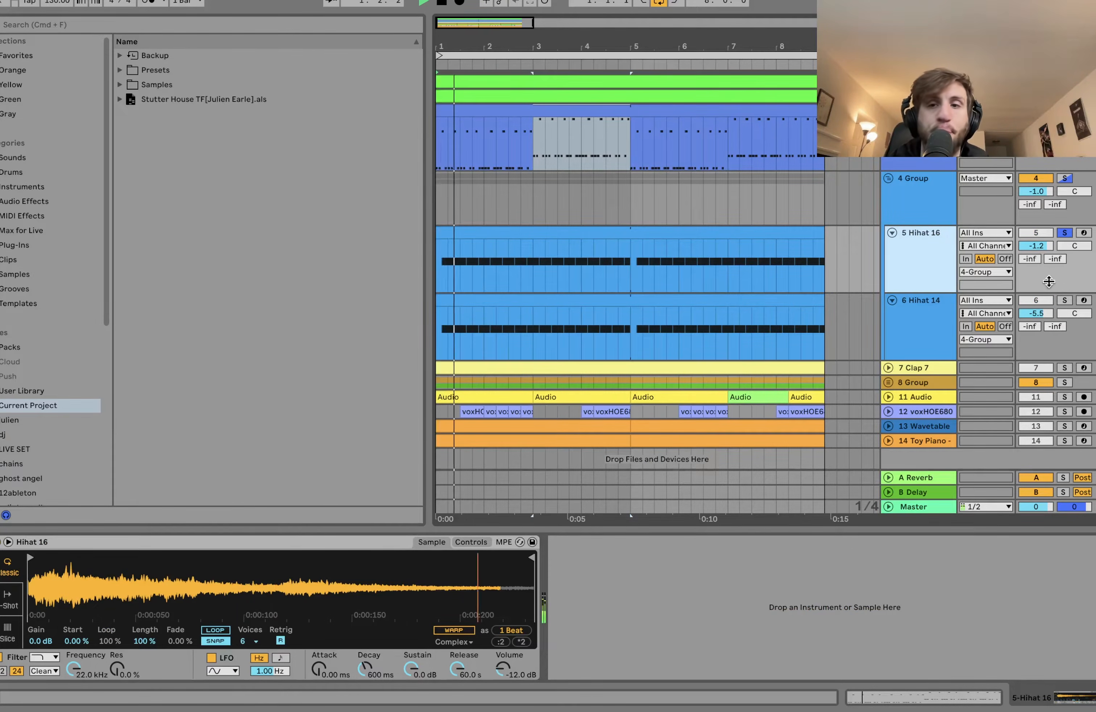
pyautogui.click(1065, 300)
pyautogui.click(922, 317)
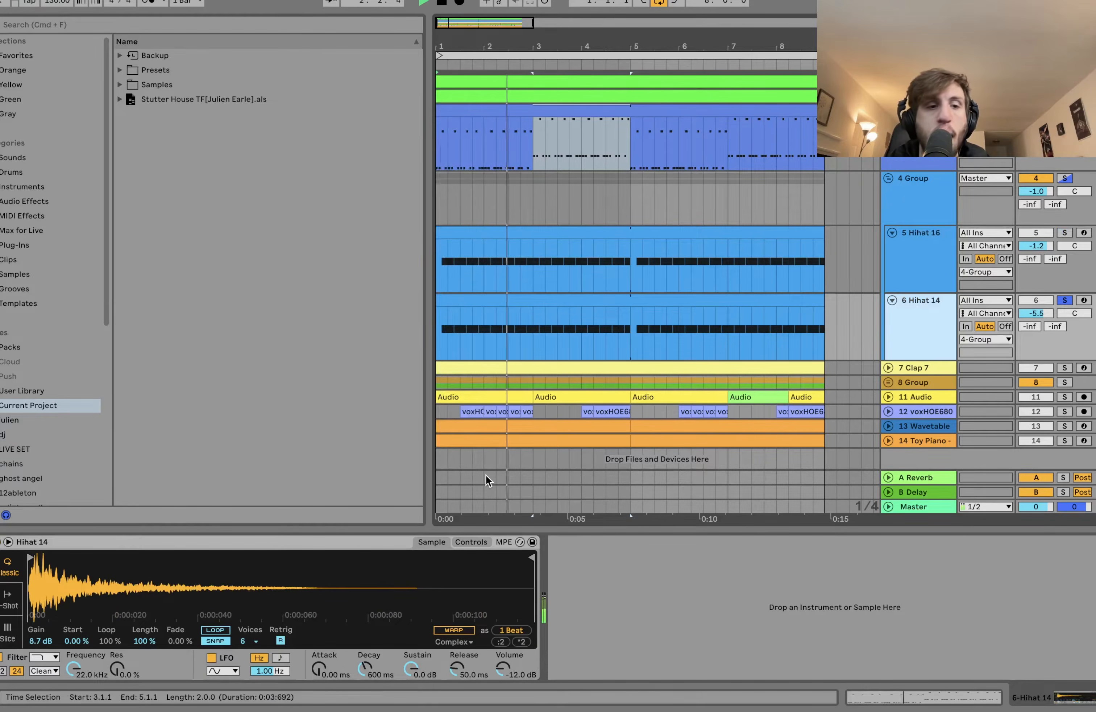
# - Audition Hihat 14, then solo the whole 4 Group and show its Utility device
pyautogui.press('space')
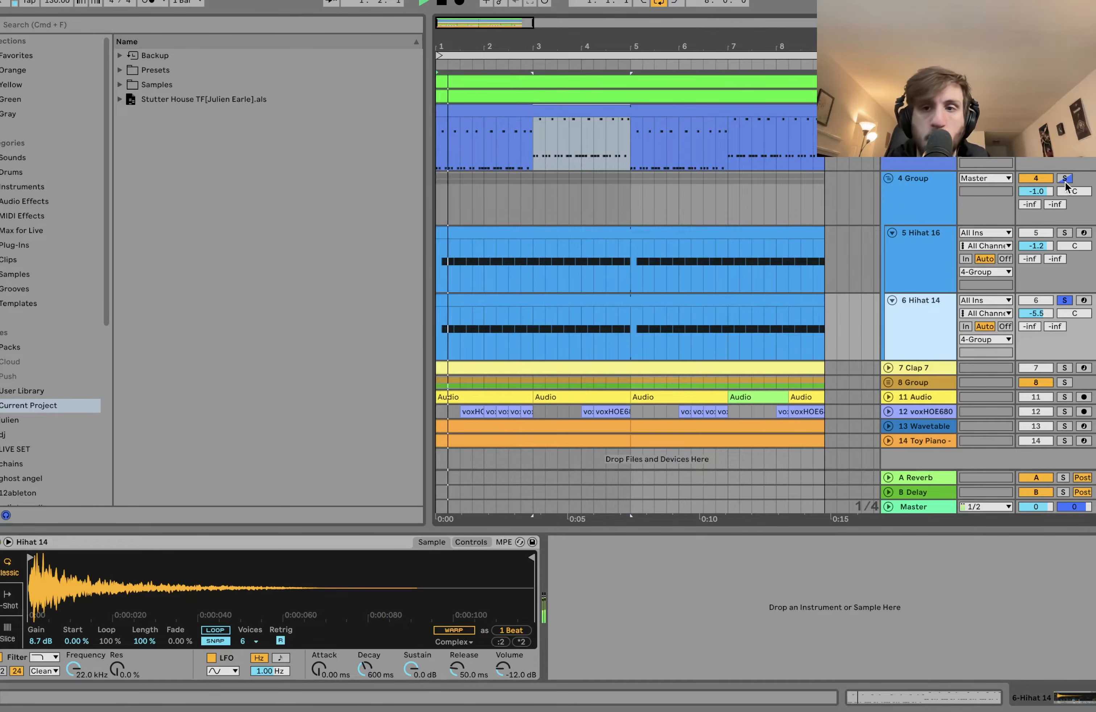
pyautogui.click(1064, 178)
pyautogui.click(948, 206)
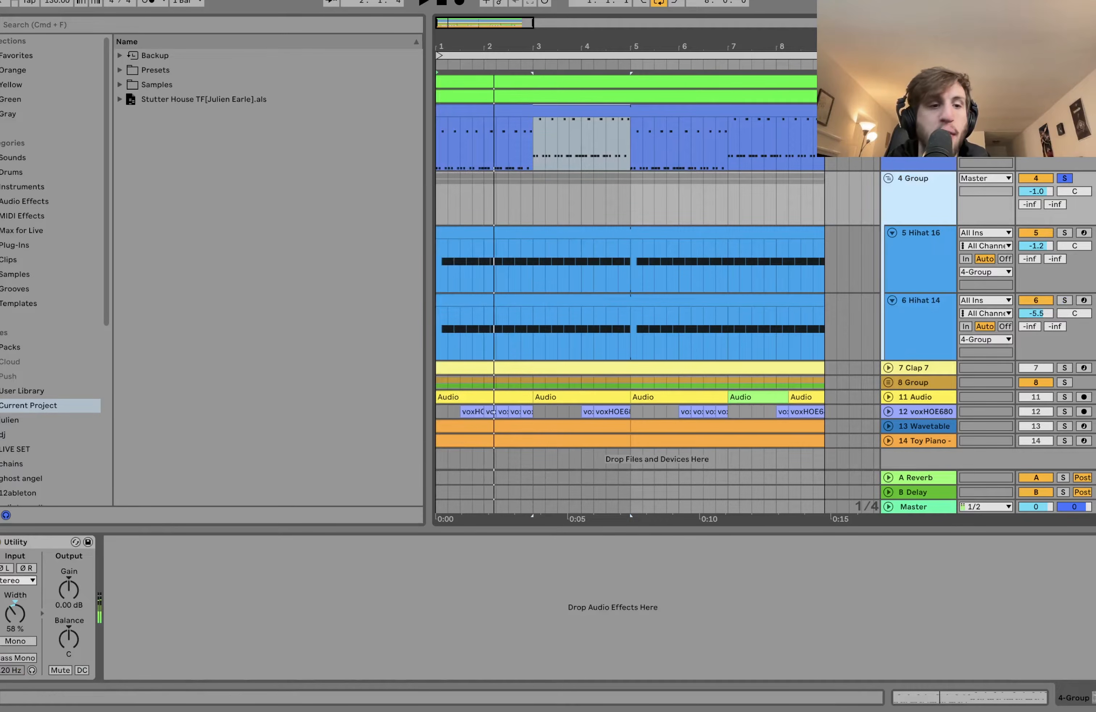
# - Solo the Clap 7 track, unfold it and play it with its sampler shown
pyautogui.click(1065, 367)
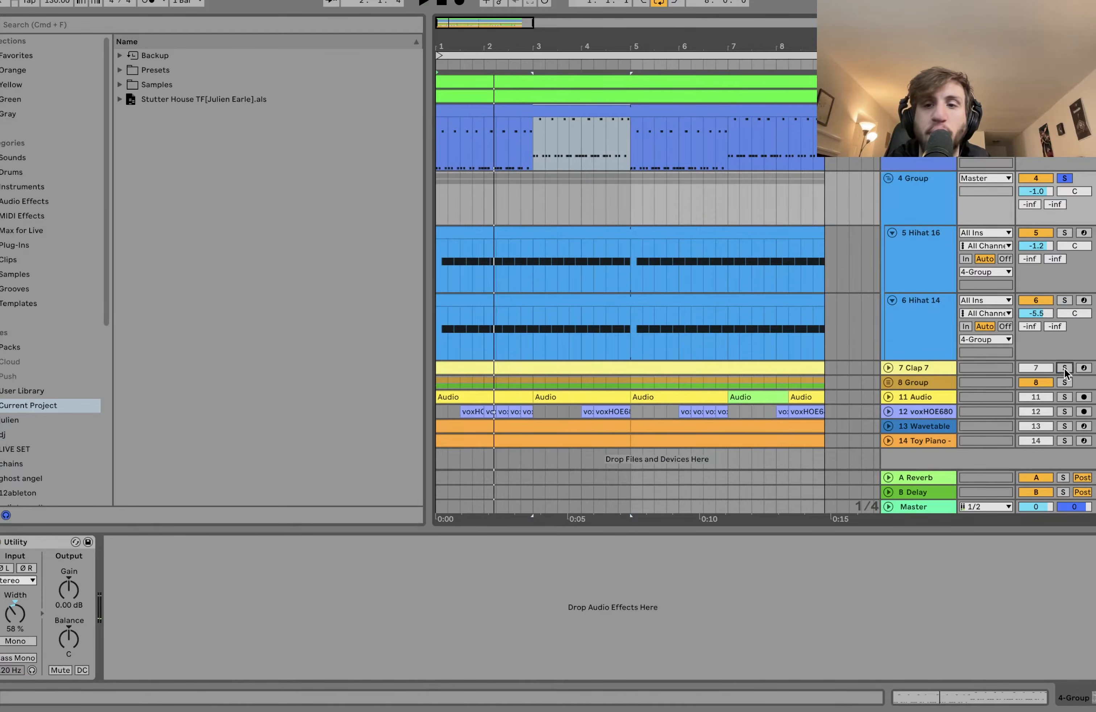
pyautogui.press('space')
pyautogui.click(930, 369)
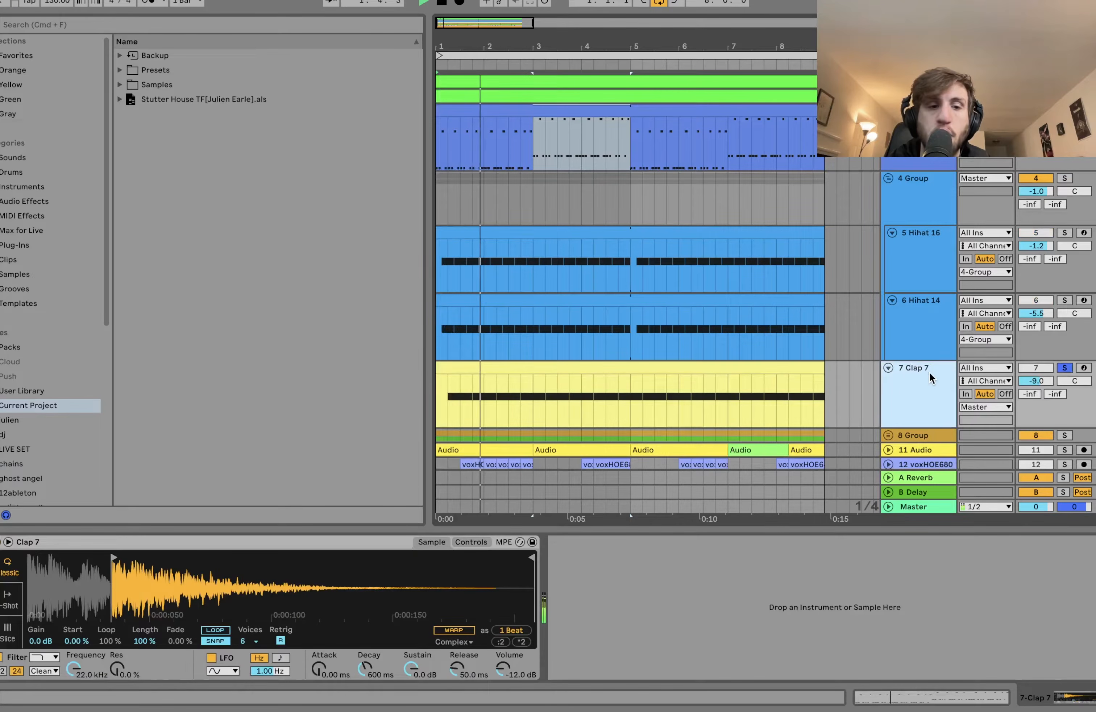
pyautogui.press('space')
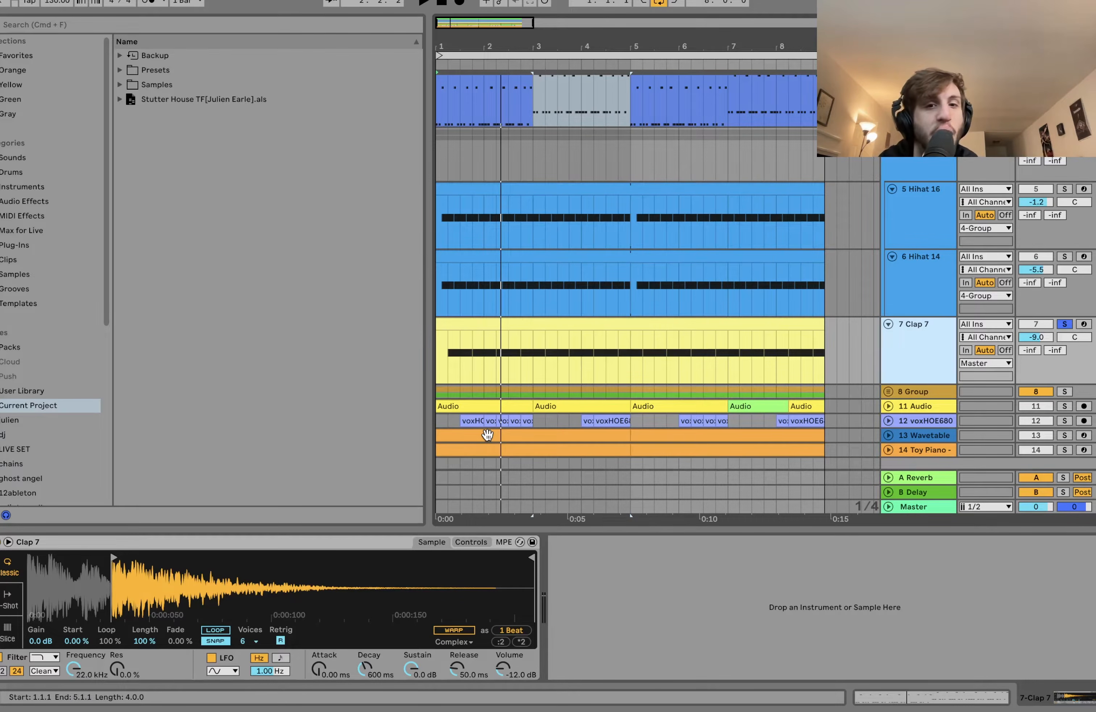
# - Examine the start of the clap sample in its sampler and replay the soloed clap
pyautogui.moveTo(66, 588)
pyautogui.mouseDown()
pyautogui.moveTo(66, 628)
pyautogui.moveTo(81, 595)
pyautogui.mouseUp()
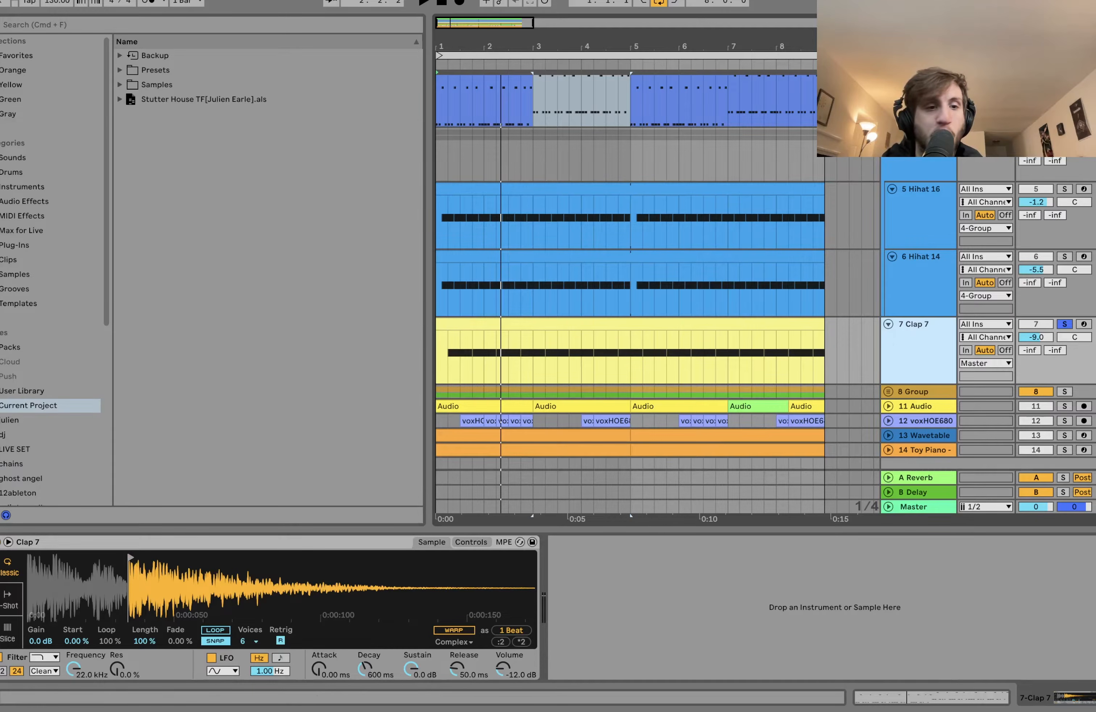
pyautogui.moveTo(136, 556)
pyautogui.mouseDown()
pyautogui.moveTo(27, 556)
pyautogui.moveTo(135, 556)
pyautogui.moveTo(135, 619)
pyautogui.moveTo(115, 615)
pyautogui.moveTo(116, 564)
pyautogui.mouseUp()
pyautogui.press('space')
pyautogui.press('space')
pyautogui.scroll(2, 693, 231)
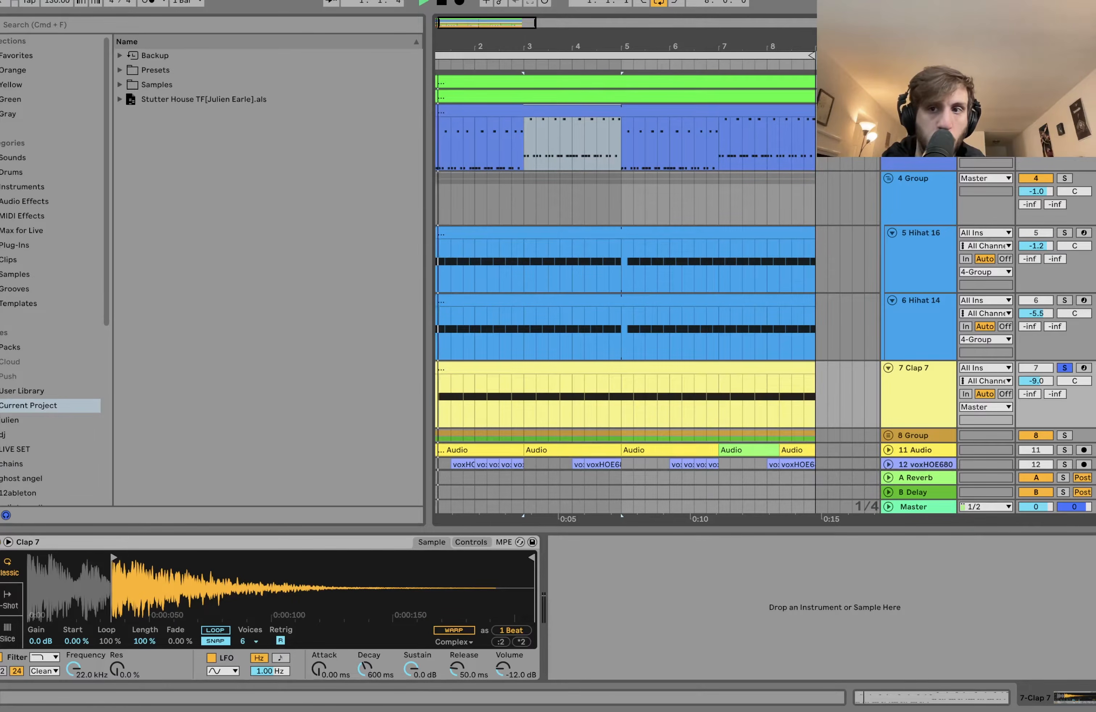
pyautogui.scroll(-2, 1058, 184)
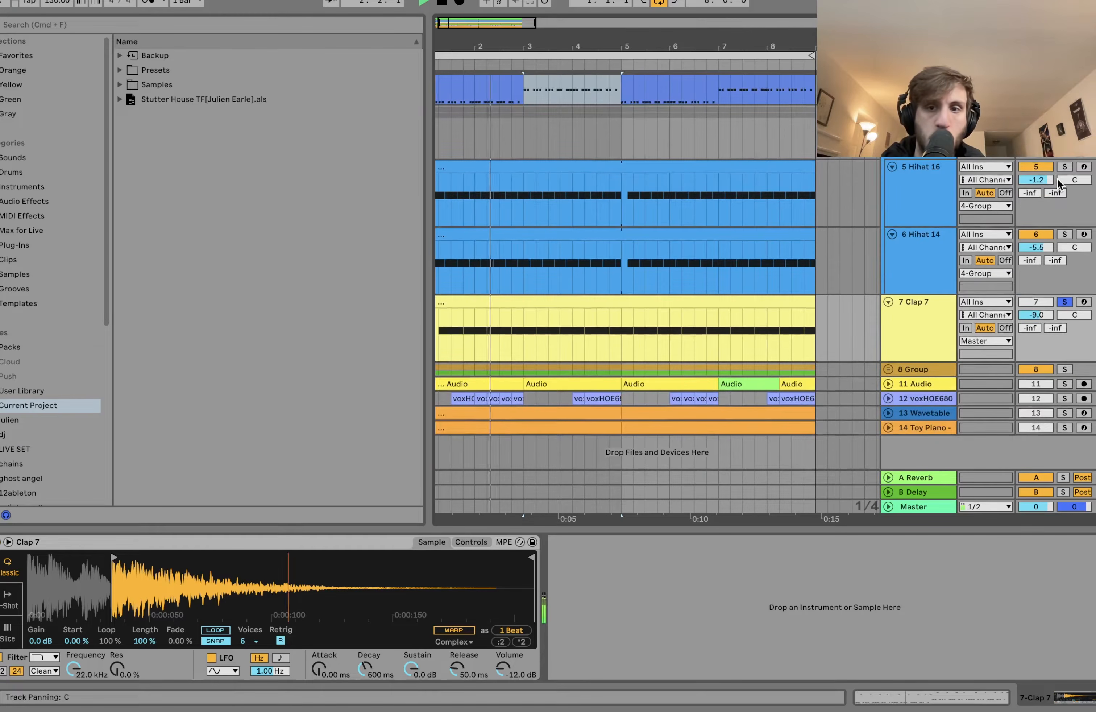
# - Solo the 8 Group and unfold it to show the groove and tambourine loops inside
pyautogui.click(1056, 369)
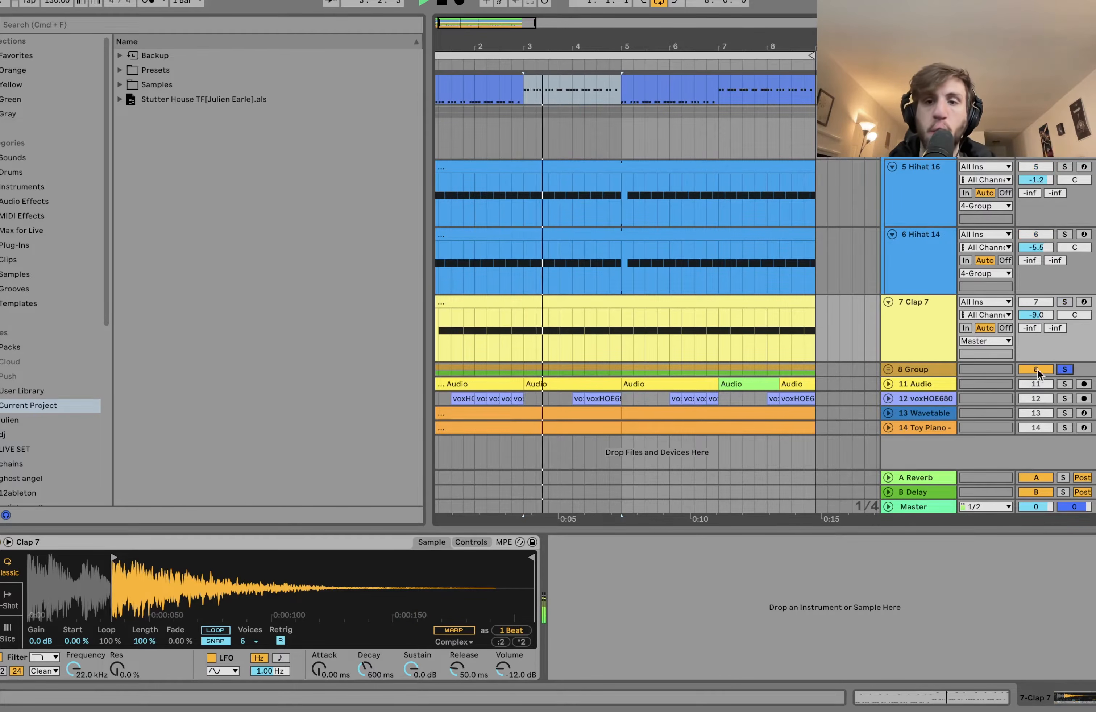
pyautogui.click(887, 368)
pyautogui.scroll(-5, 886, 367)
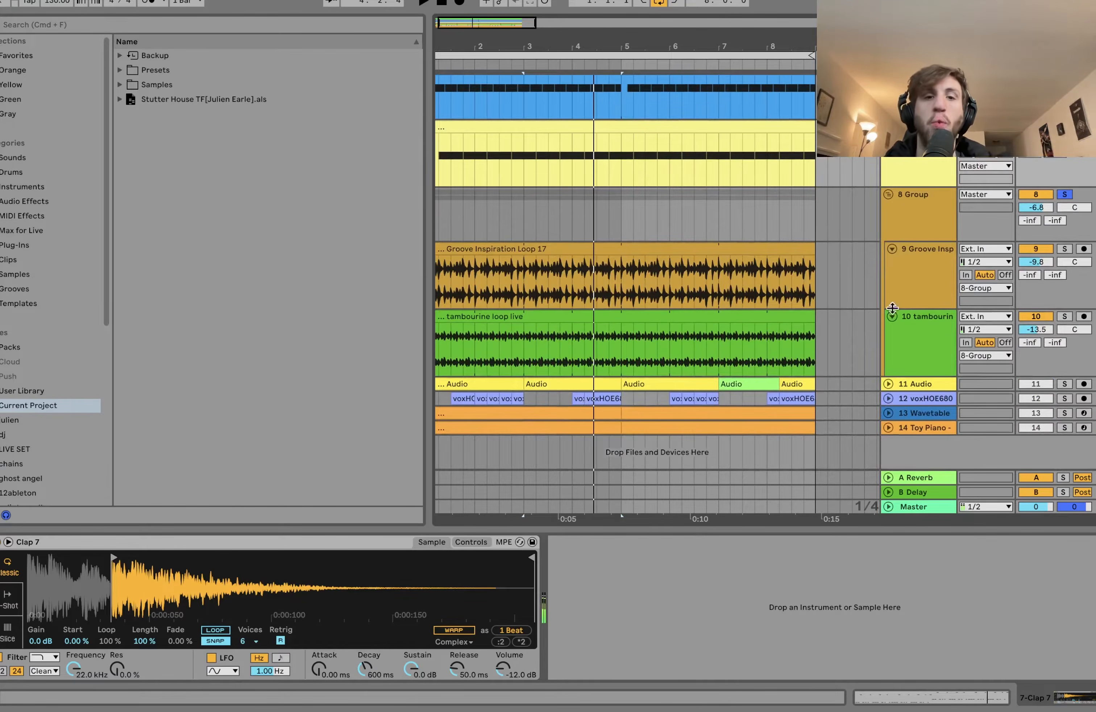
pyautogui.hscroll(-1, 647, 283)
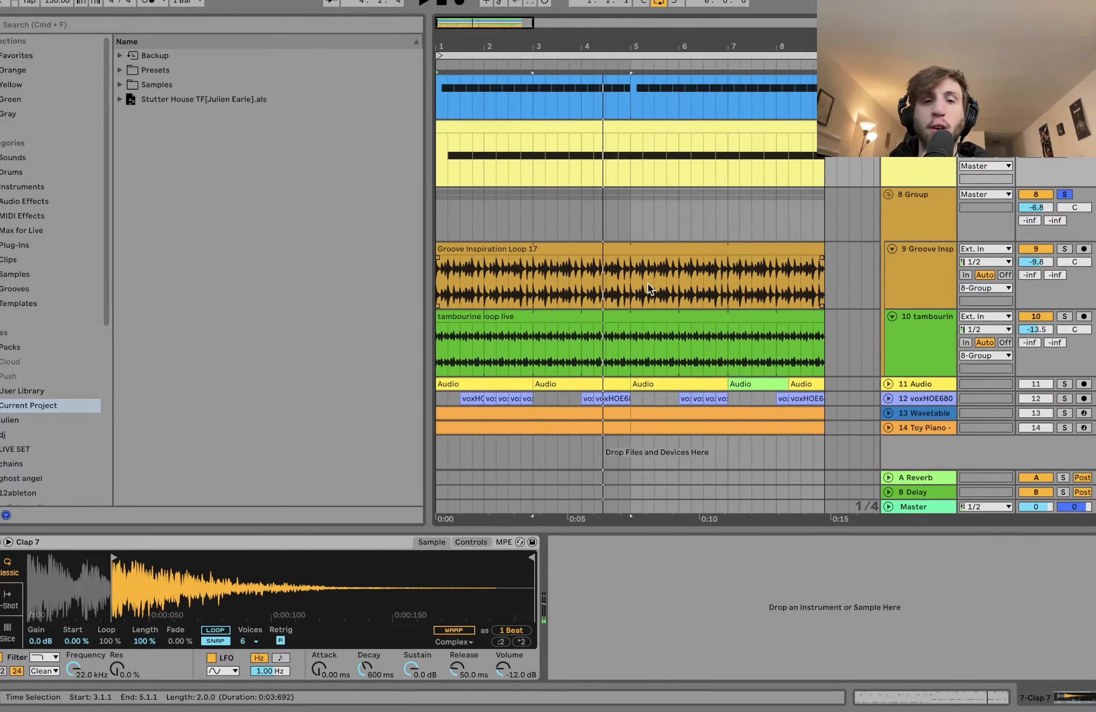
# - Solo the Groove Inspiration loop, then the tambourine loop, and play with the 8 Group's sidechain Compressor shown
pyautogui.click(1064, 251)
pyautogui.click(942, 274)
pyautogui.press('space')
pyautogui.click(1064, 317)
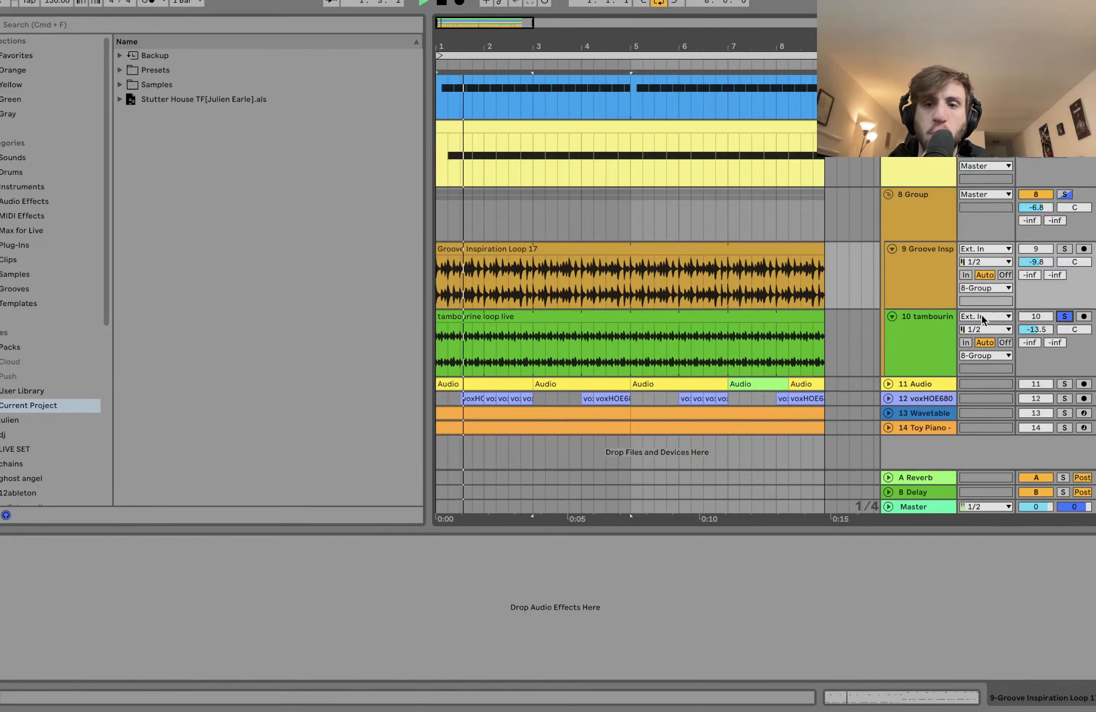
pyautogui.click(926, 342)
pyautogui.click(923, 231)
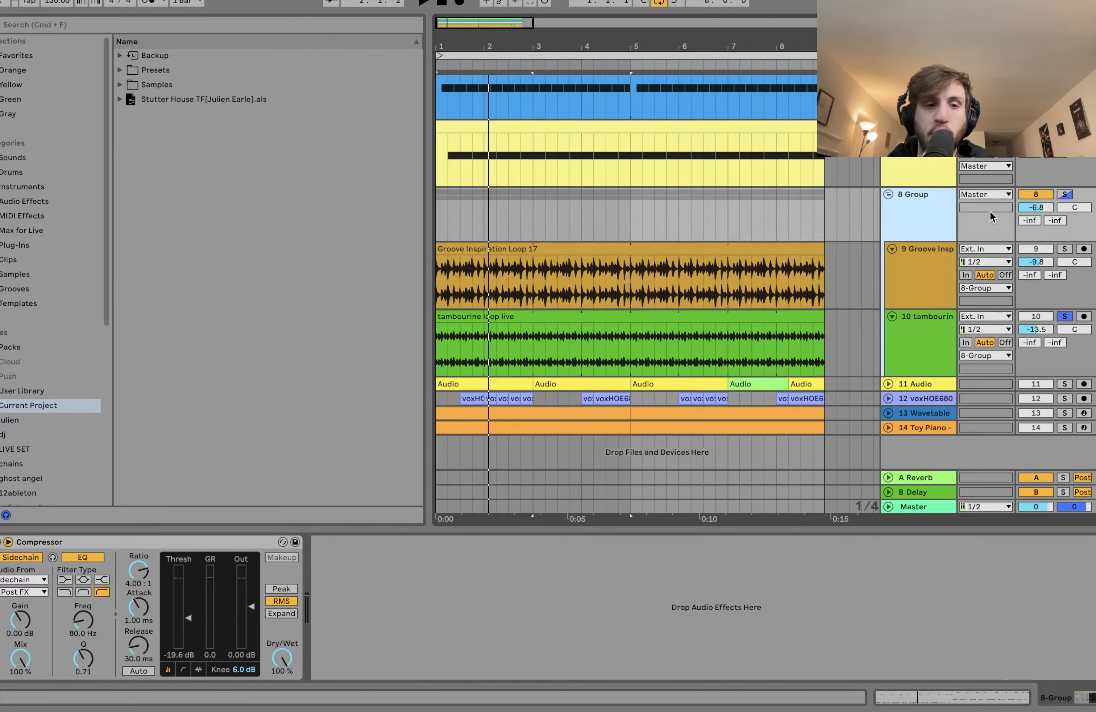
pyautogui.press('space')
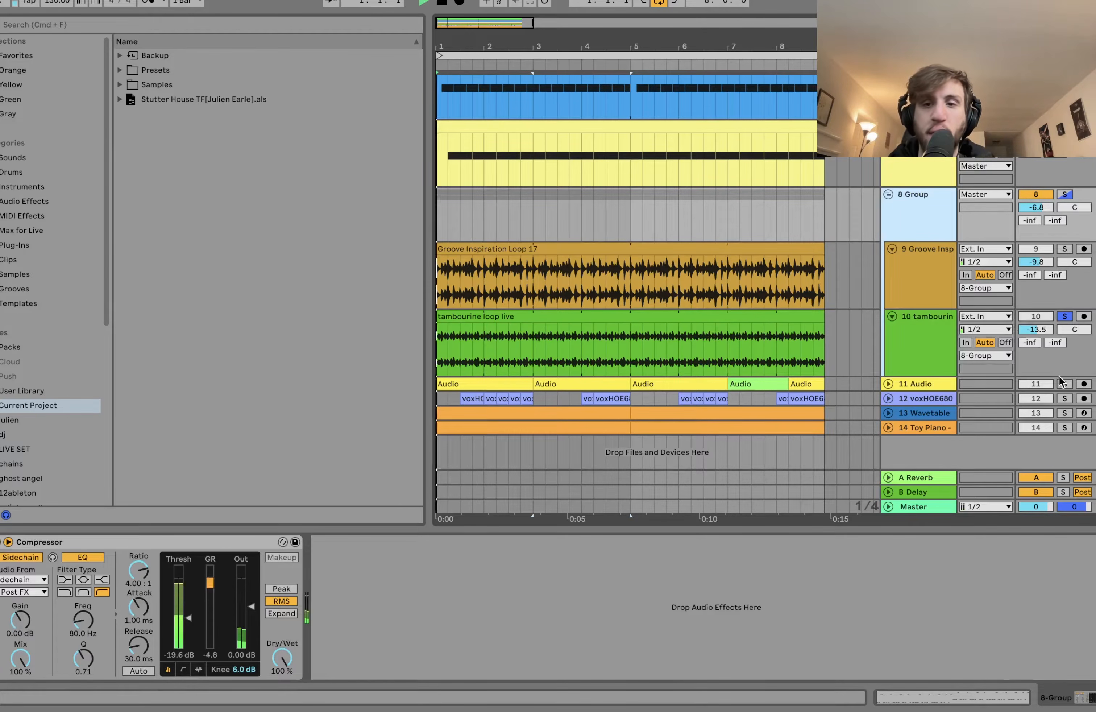
# - Solo all tracks from minimal kick 7 through the 8 Group and play them together
pyautogui.click(1064, 194)
pyautogui.scroll(4, 1062, 194)
pyautogui.press('space')
pyautogui.click(912, 311)
pyautogui.scroll(5, 909, 195)
pyautogui.keyDown('shift'); pyautogui.click(918, 96); pyautogui.keyUp('shift')
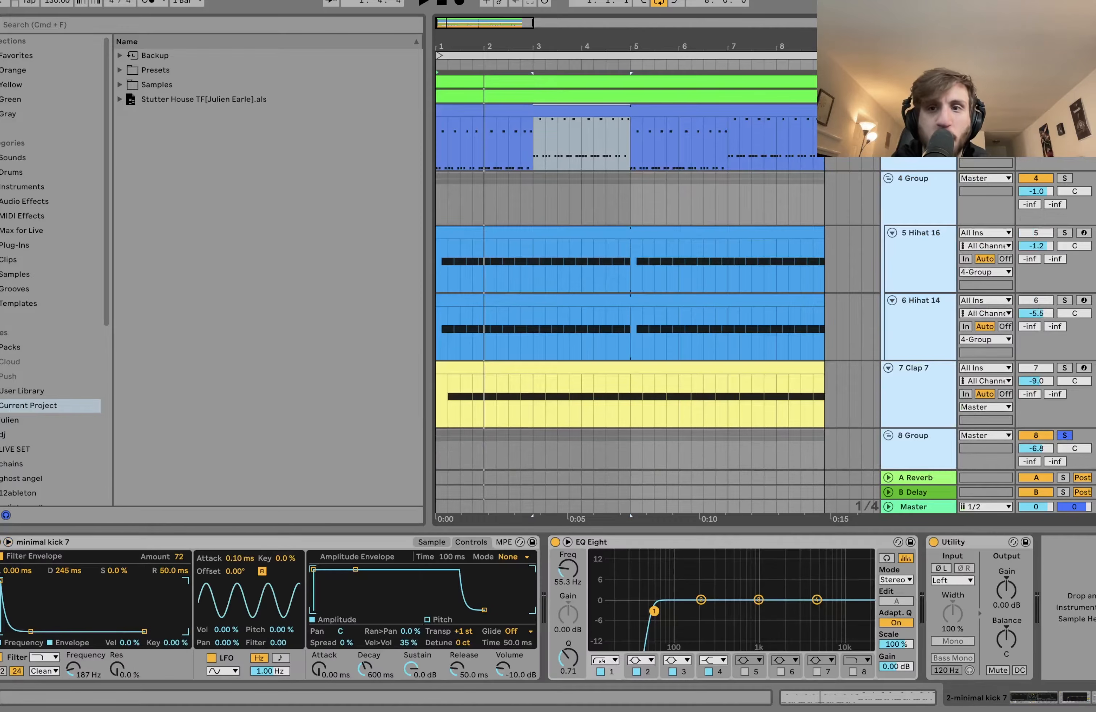
pyautogui.click(1064, 96)
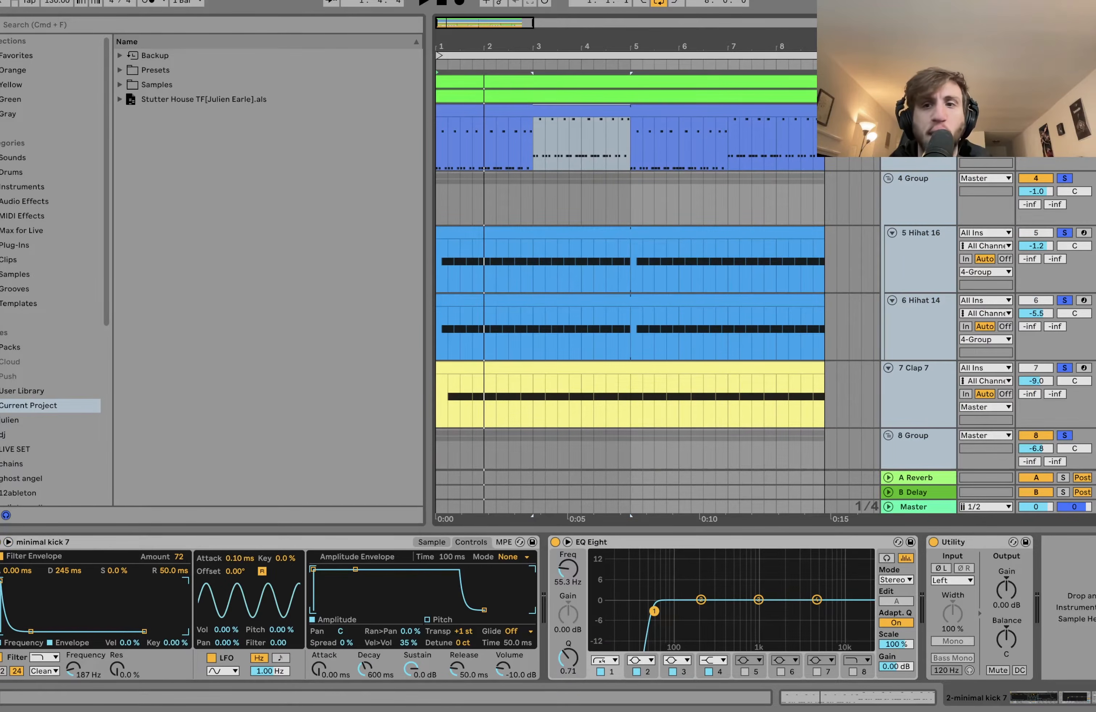
pyautogui.press('space')
# - Unfold the 11 Audio and 12 voxHOE680 tracks while the soloed drums and bass play
pyautogui.scroll(-5, 656, 296)
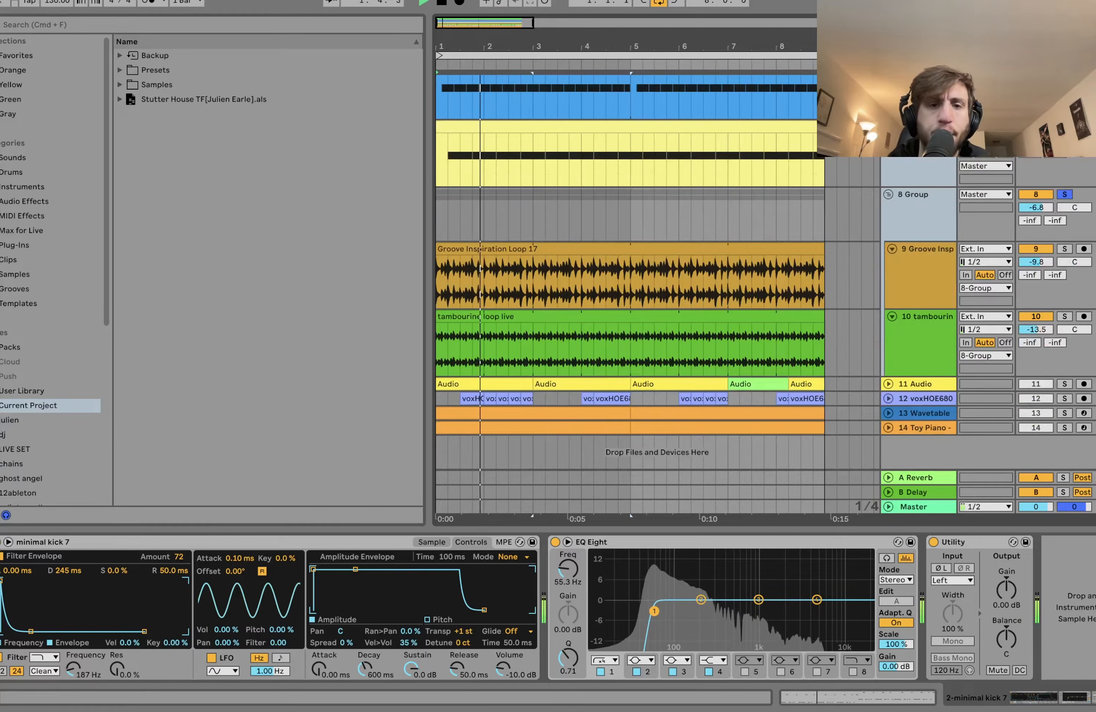
pyautogui.click(888, 383)
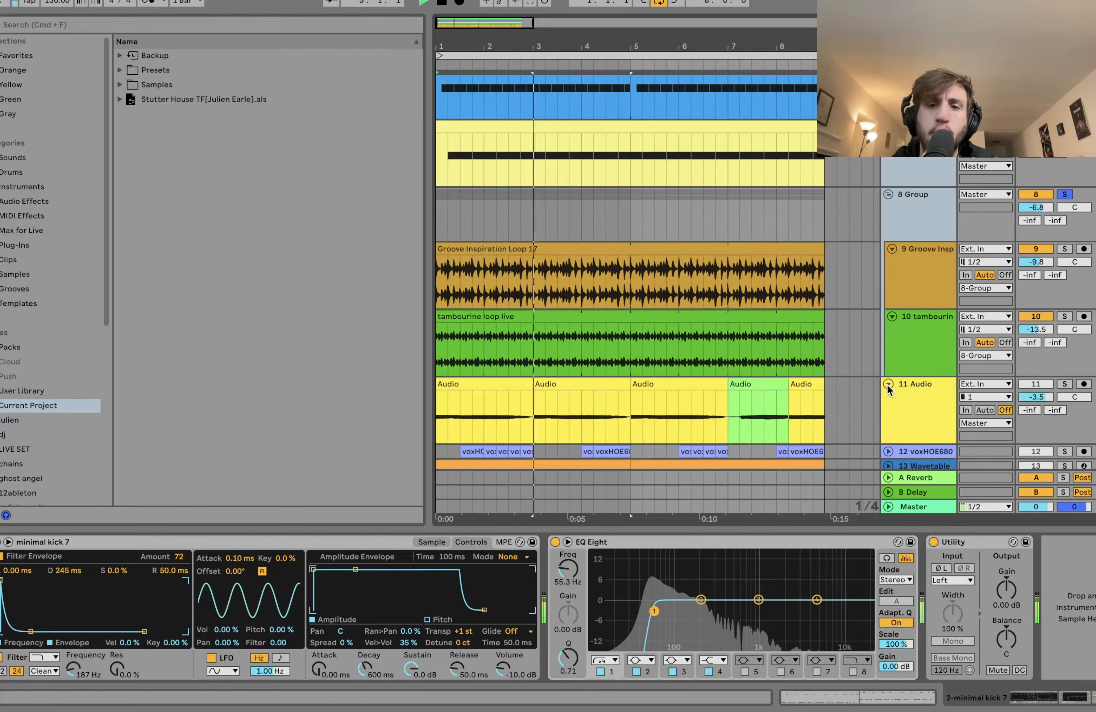
pyautogui.scroll(-2, 887, 385)
pyautogui.click(888, 386)
pyautogui.scroll(-2, 913, 421)
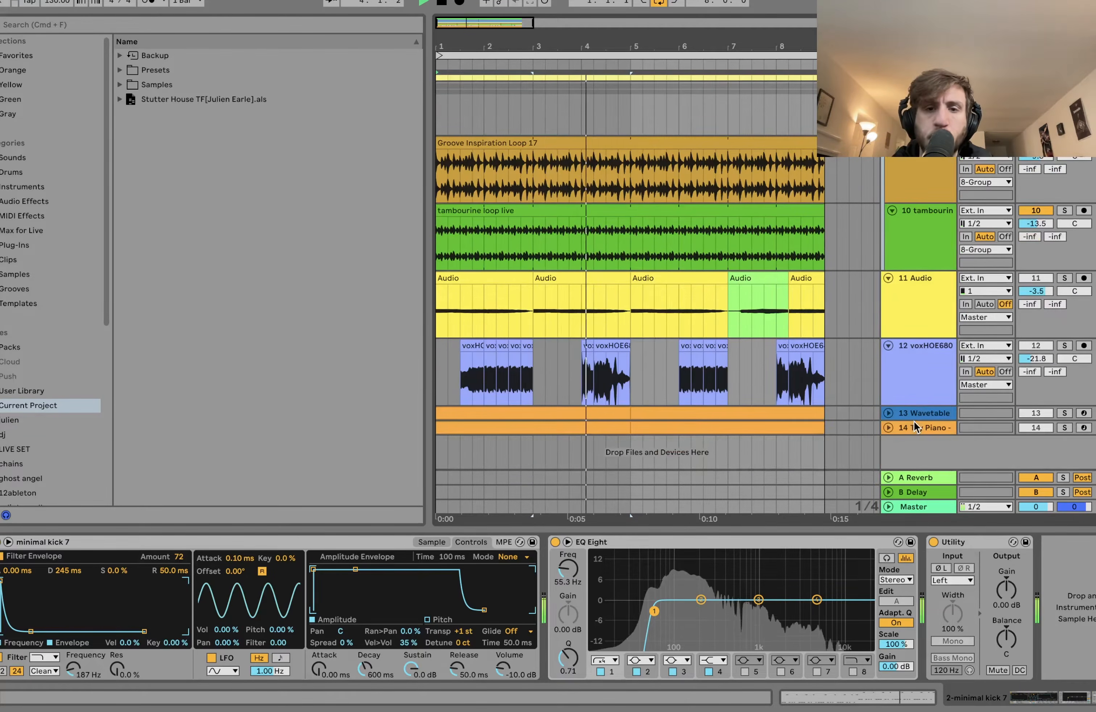
# - Move the Wavetable and Toy Piano tracks together to directly above the Audio track
pyautogui.click(922, 413)
pyautogui.keyDown('shift'); pyautogui.click(924, 424); pyautogui.keyUp('shift')
pyautogui.moveTo(914, 413); pyautogui.dragTo(916, 280)
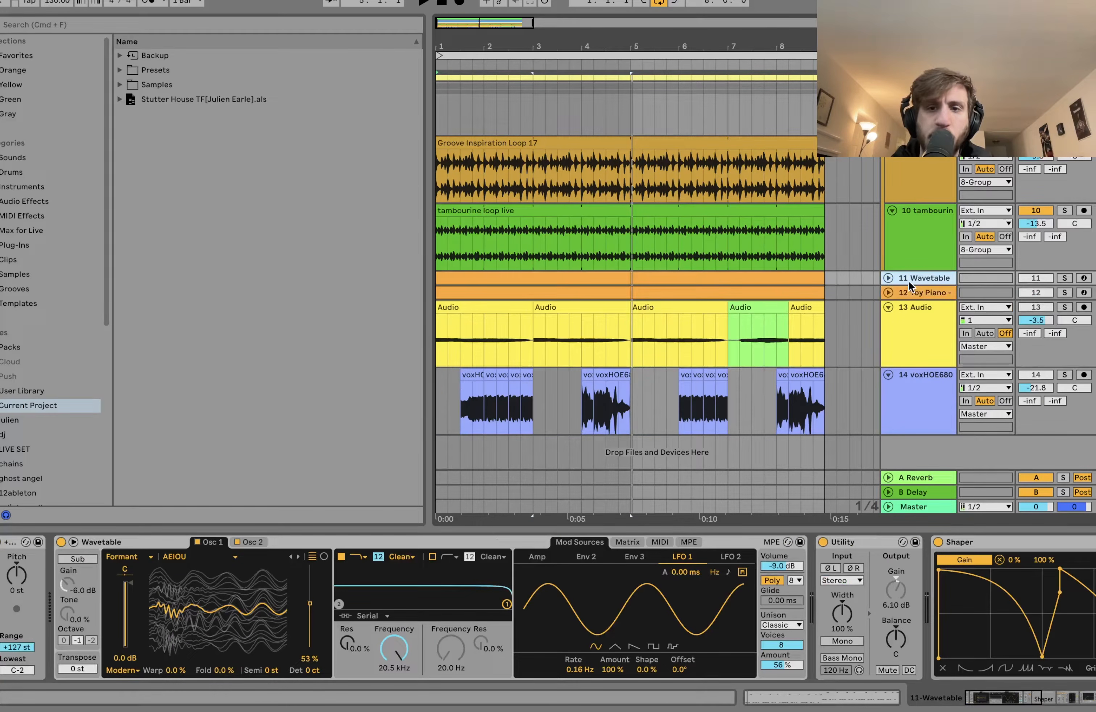
# - Unfold, solo and play the Wavetable track, and open the notes of its first clip
pyautogui.click(888, 278)
pyautogui.click(1065, 277)
pyautogui.press('space')
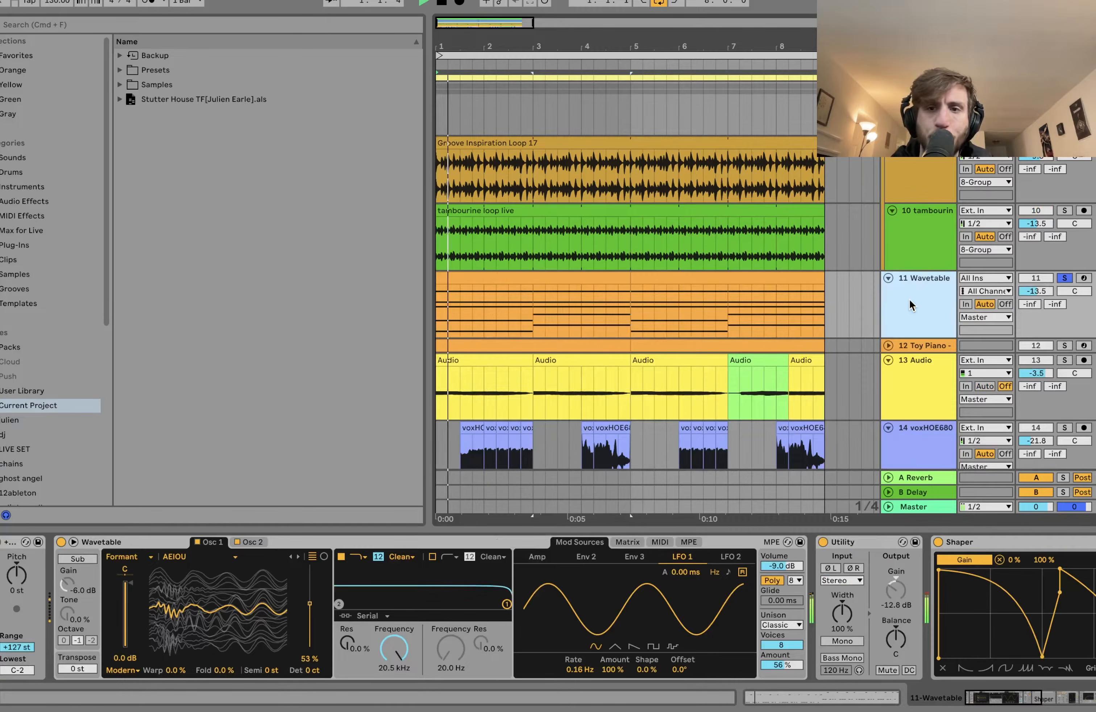
pyautogui.click(601, 279)
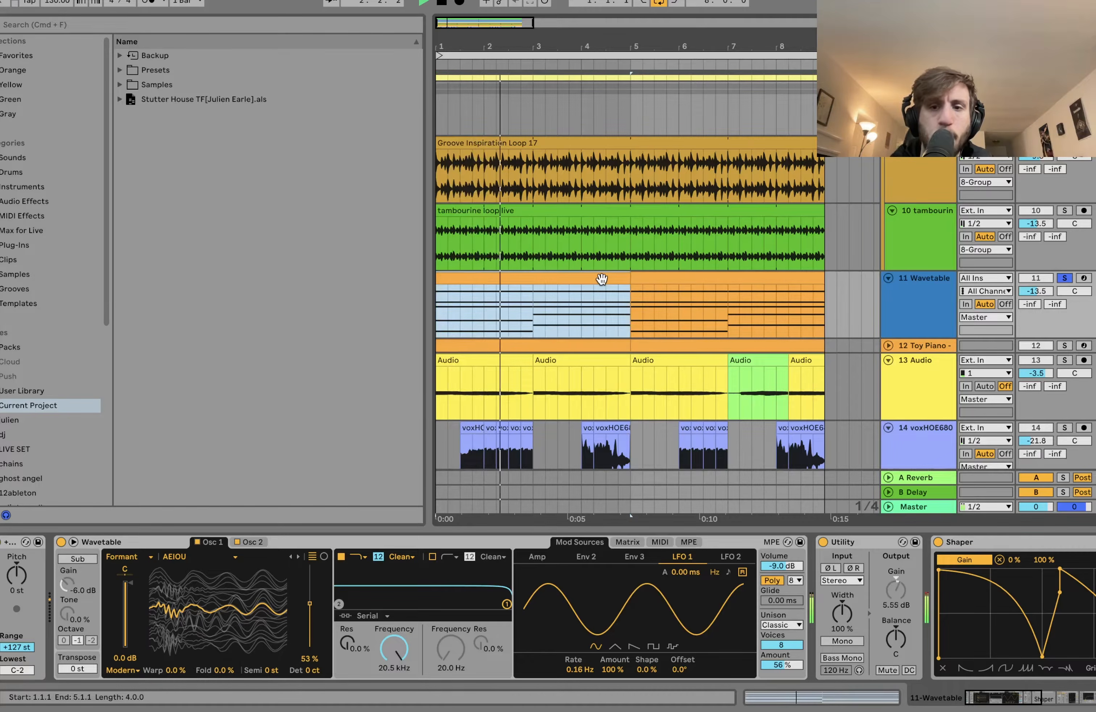
pyautogui.doubleClick(602, 278)
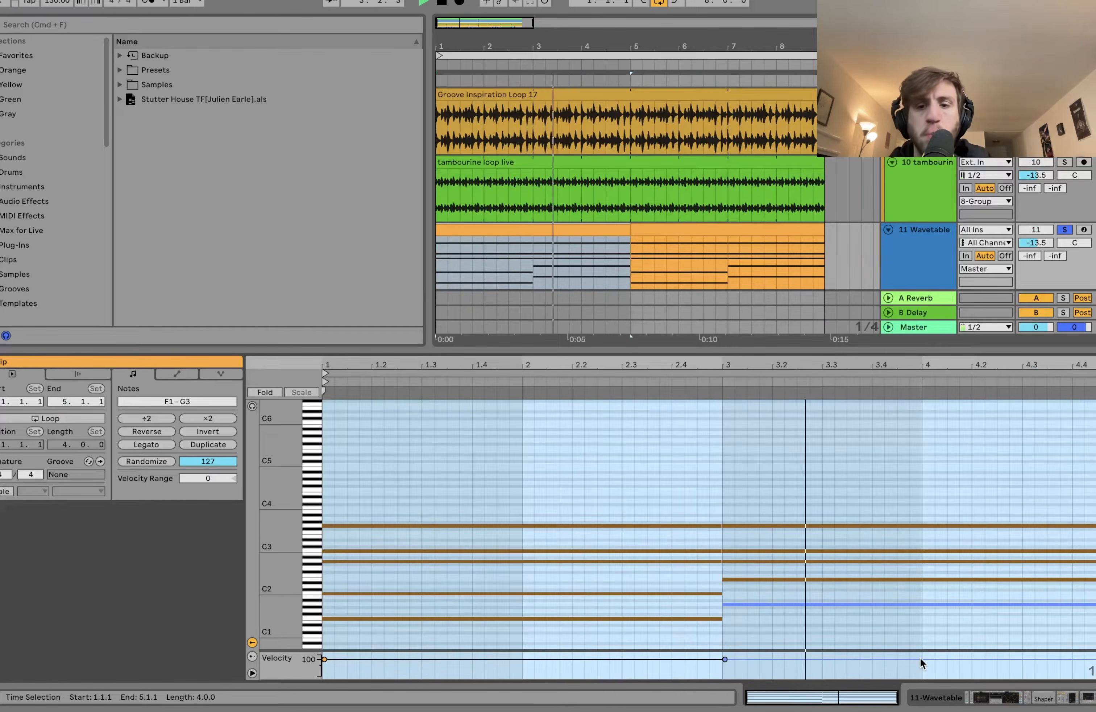
# - Examine the Wavetable track's device chain through Utility, Shaper, Compressor and Auto Filter while replaying the chords
pyautogui.click(952, 695)
pyautogui.press('space')
pyautogui.click(858, 543)
pyautogui.hscroll(10, 858, 544)
pyautogui.press('space')
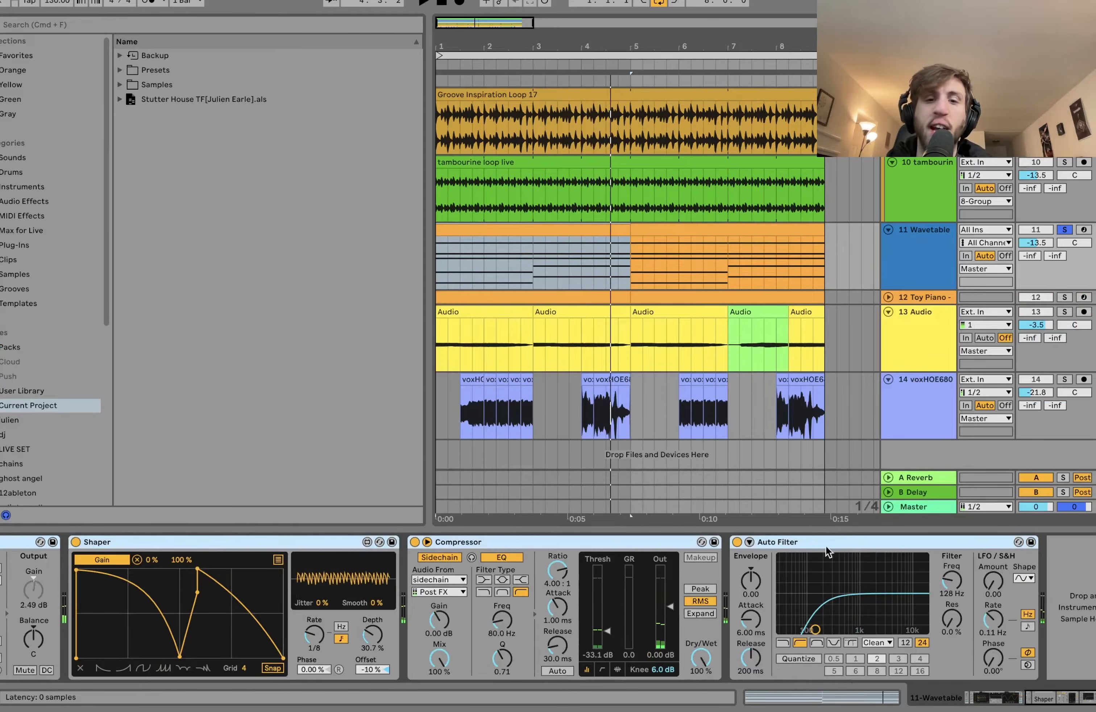
pyautogui.hscroll(-10, 740, 545)
# - Reopen the first Wavetable clip's notes and examine the first chord's A2 and C3 notes and all G3 notes
pyautogui.doubleClick(582, 229)
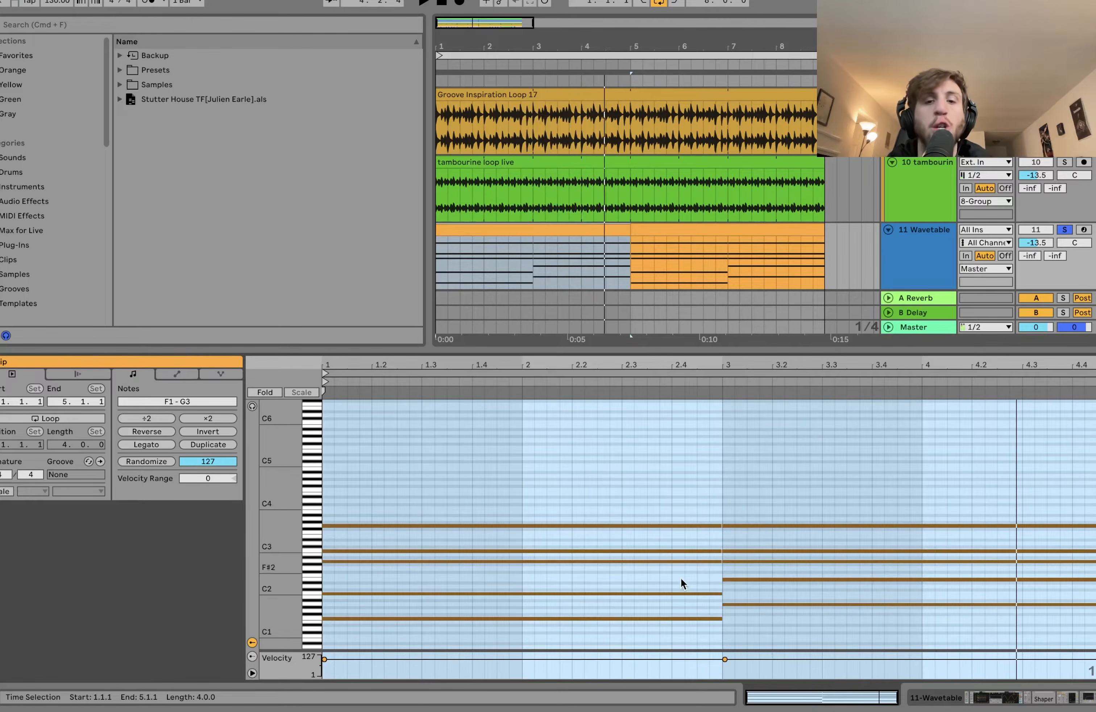
pyautogui.moveTo(289, 576); pyautogui.dragTo(387, 523)
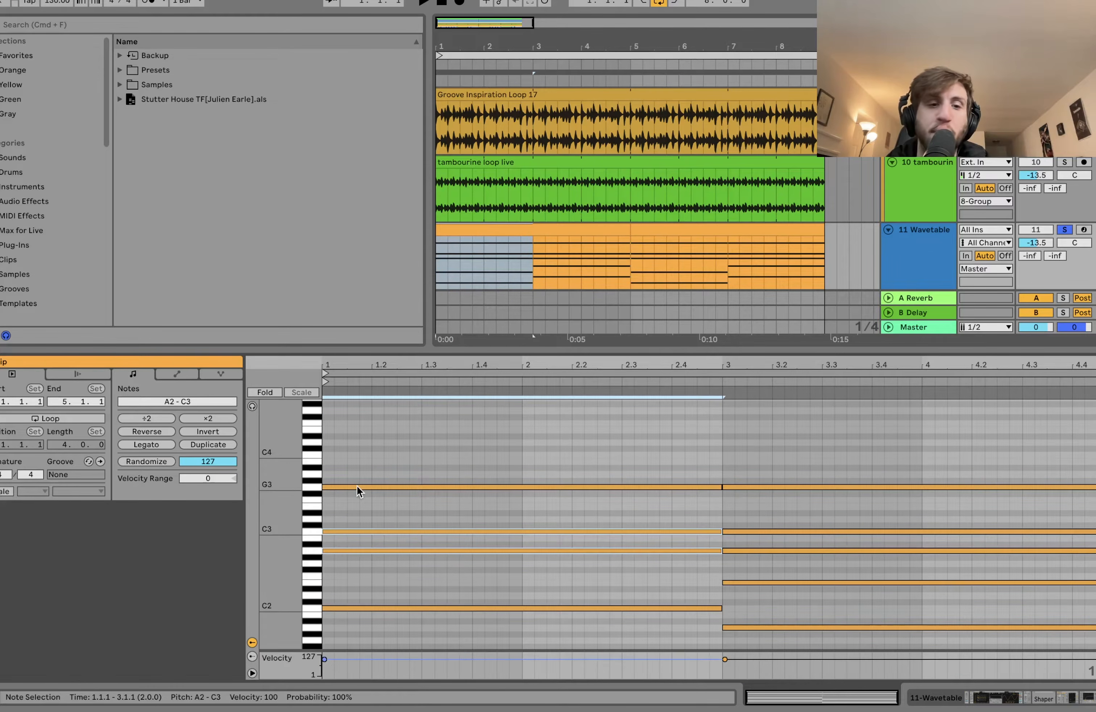
pyautogui.click(316, 485)
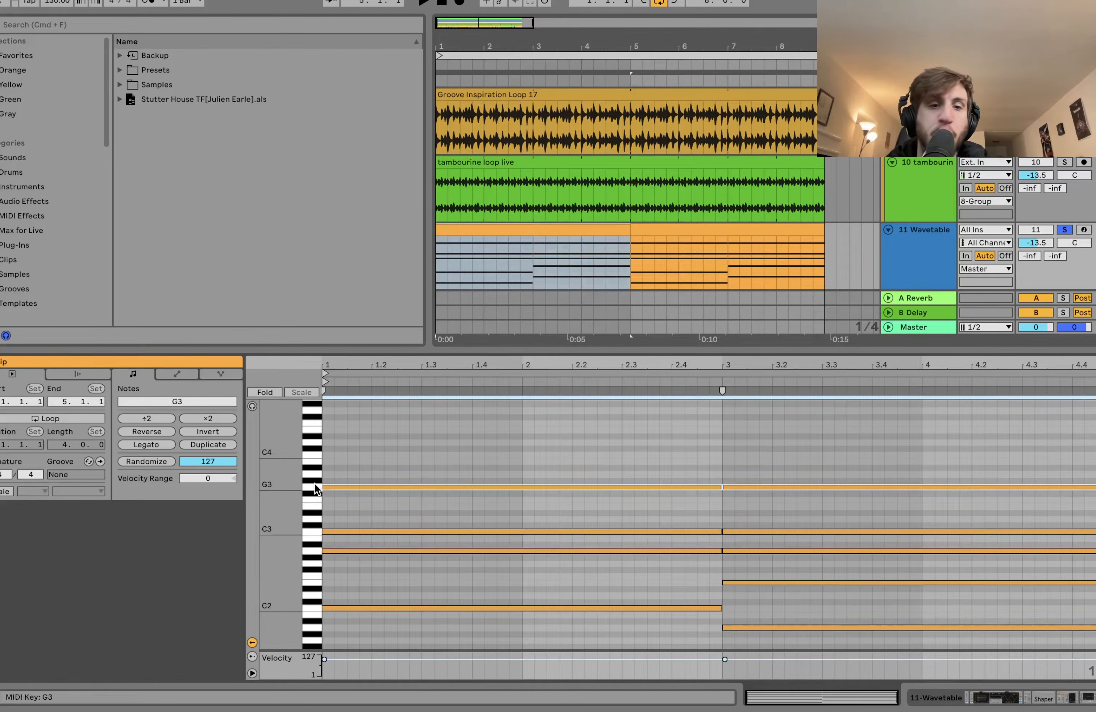
pyautogui.moveTo(315, 489); pyautogui.dragTo(281, 499)
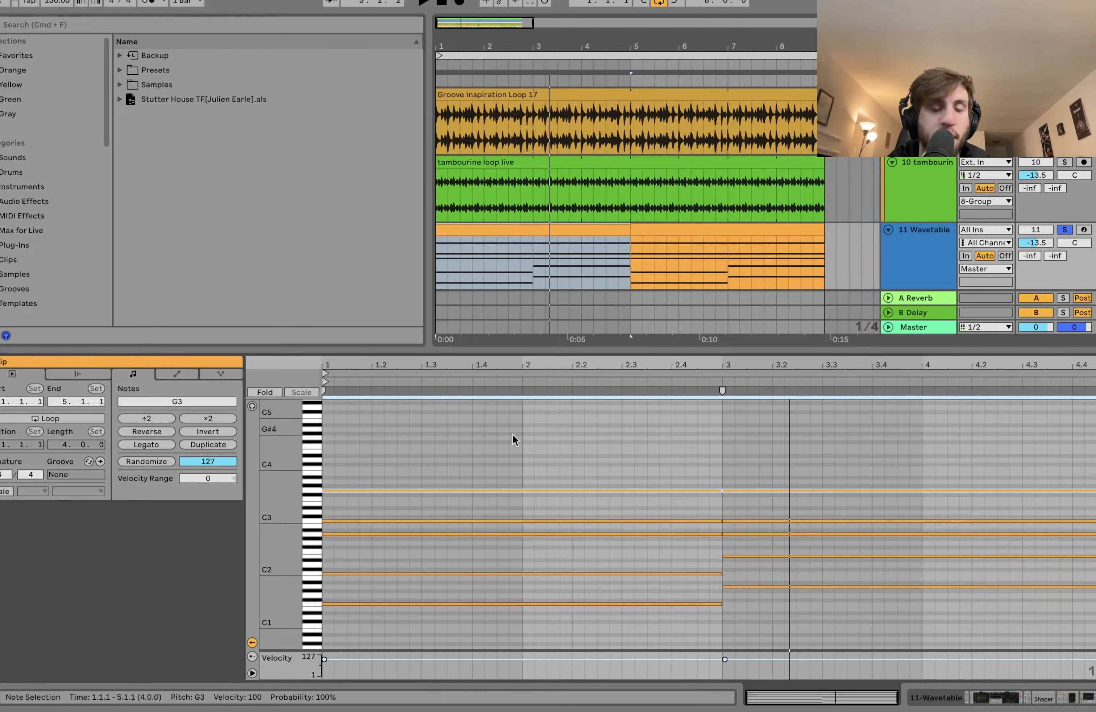
# - Turn on note preview and highlight the first chord's A2–G3 notes, the second chord's A1–E2 notes and both lowest notes
pyautogui.moveTo(695, 550); pyautogui.dragTo(694, 472)
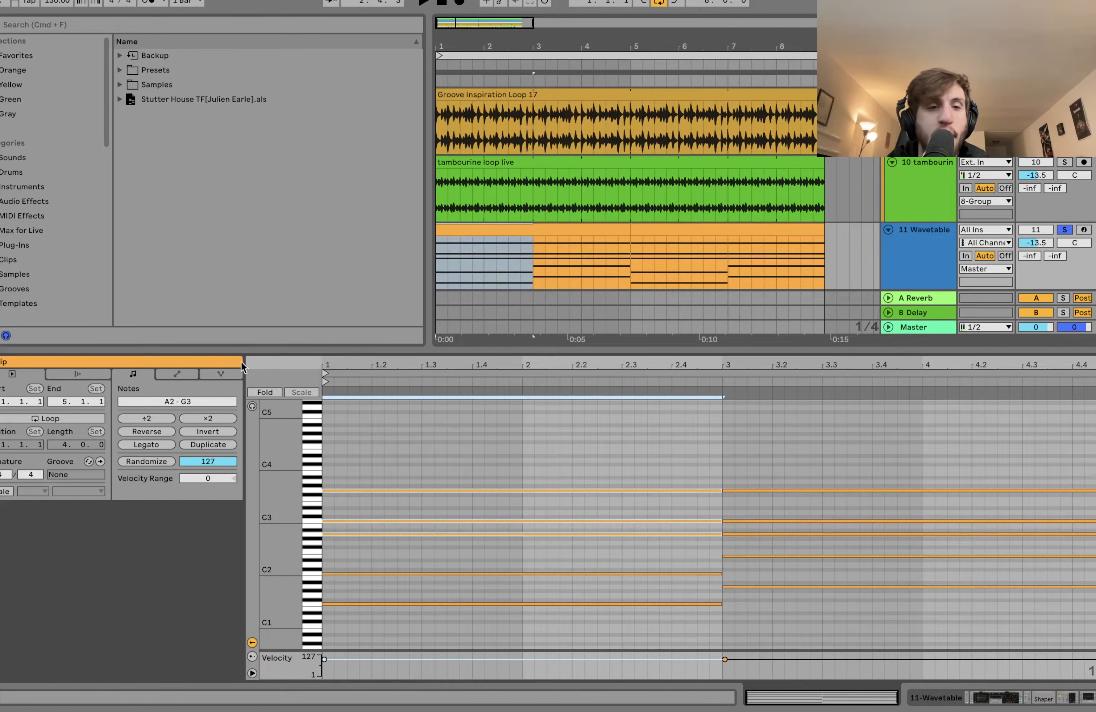
pyautogui.click(251, 407)
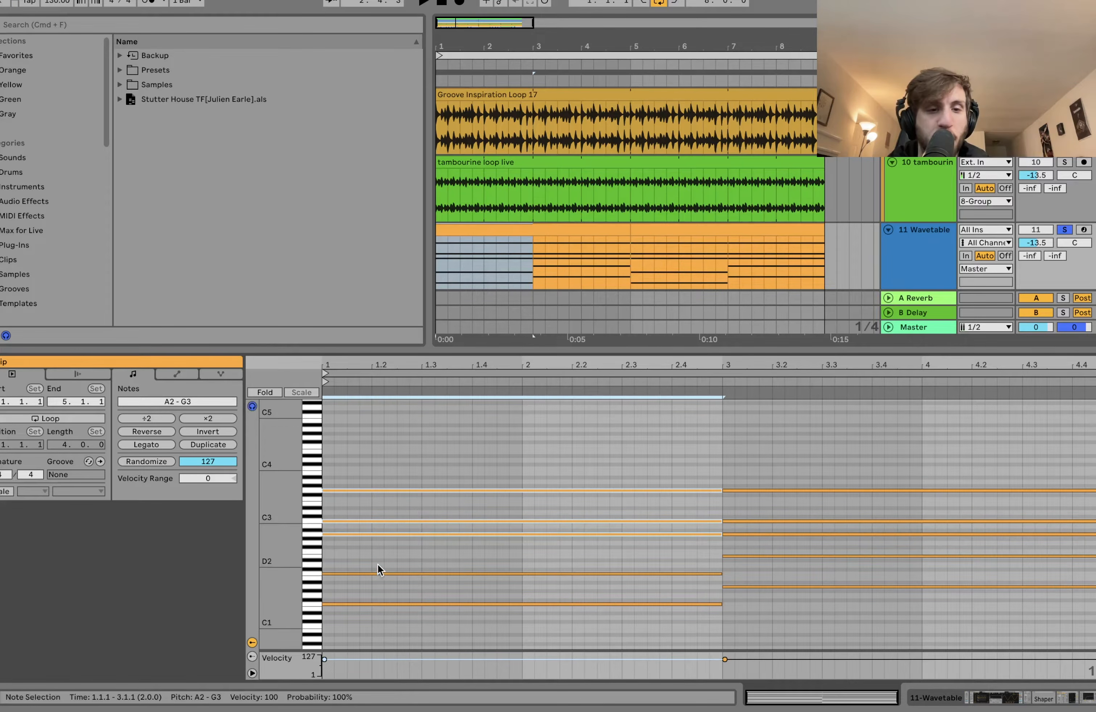
pyautogui.moveTo(805, 619); pyautogui.dragTo(804, 544)
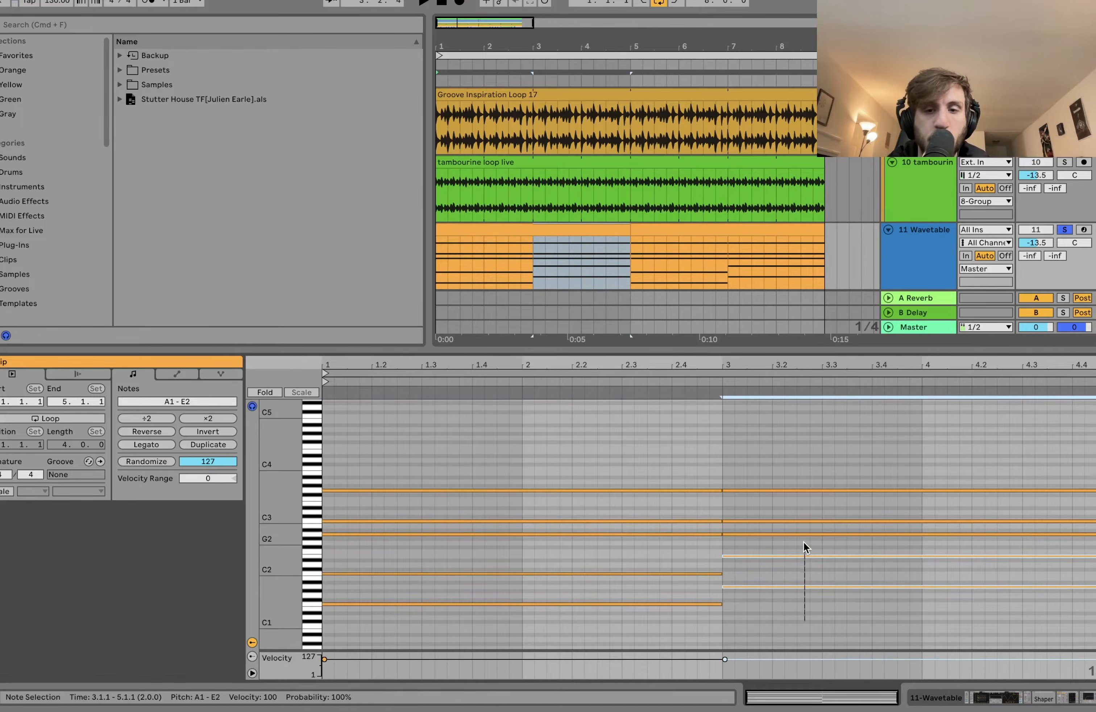
pyautogui.moveTo(684, 607); pyautogui.dragTo(739, 580)
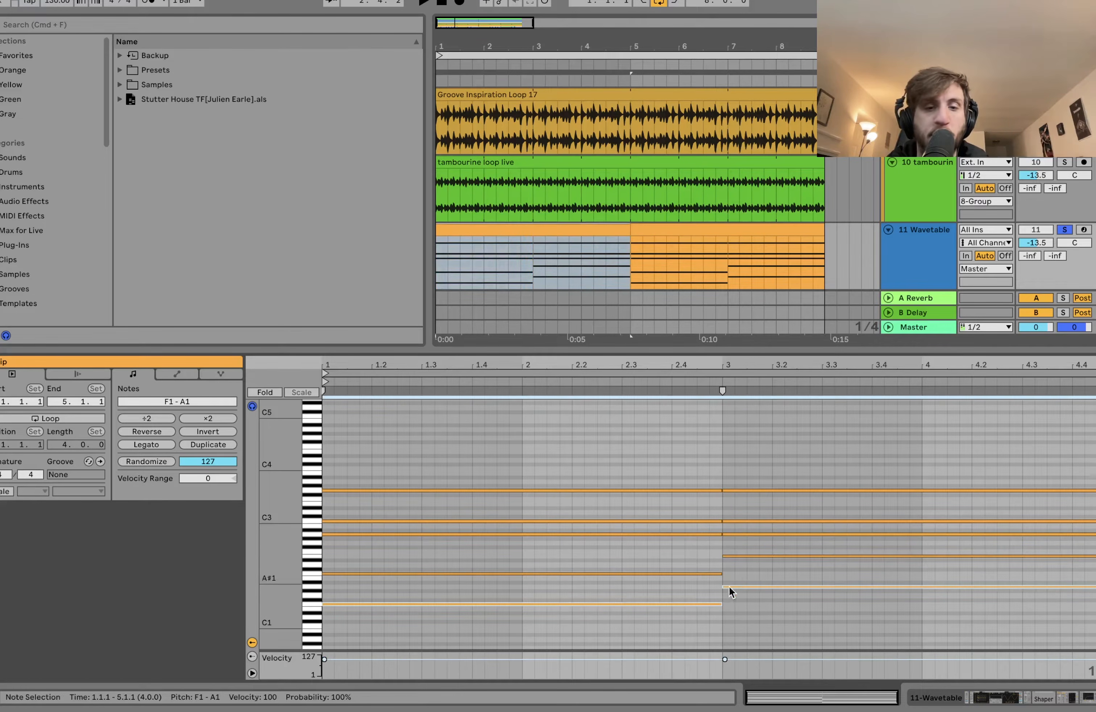
# - Compare the bass clips with the Wavetable clip by highlighting the low notes of each chord
pyautogui.scroll(9, 707, 150)
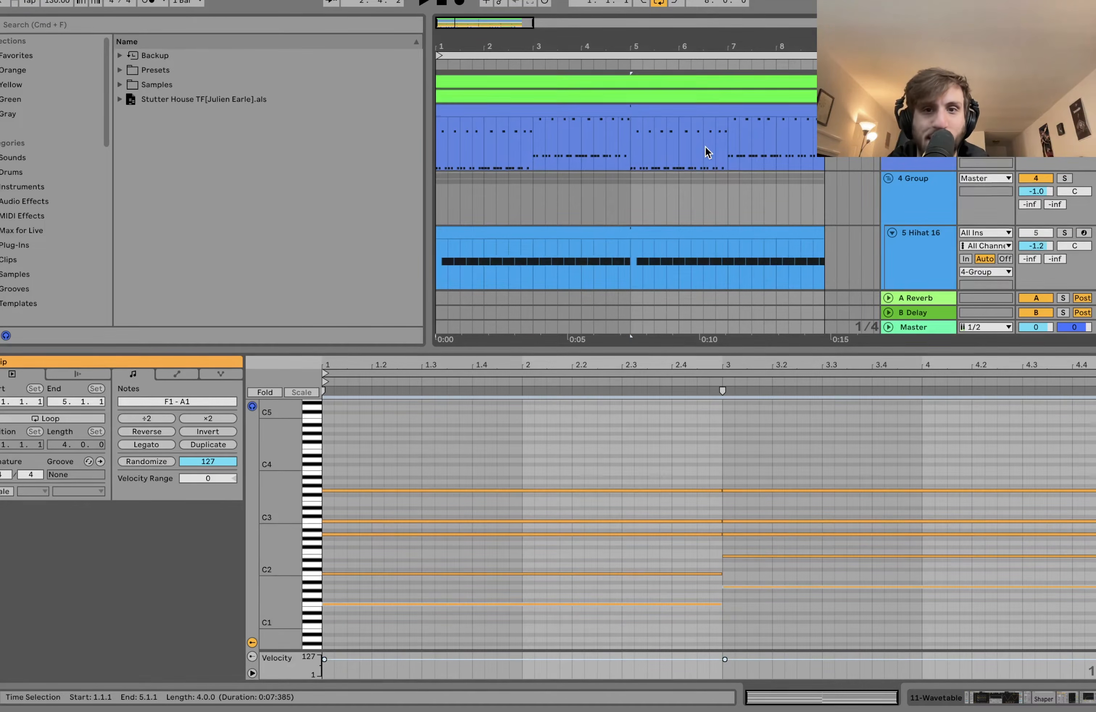
pyautogui.scroll(-4, 632, 279)
pyautogui.moveTo(652, 631); pyautogui.dragTo(650, 562)
pyautogui.moveTo(762, 610); pyautogui.dragTo(763, 554)
# - Show the Wavetable track's devices again and select its second clip, starting at bar 5
pyautogui.doubleClick(919, 214)
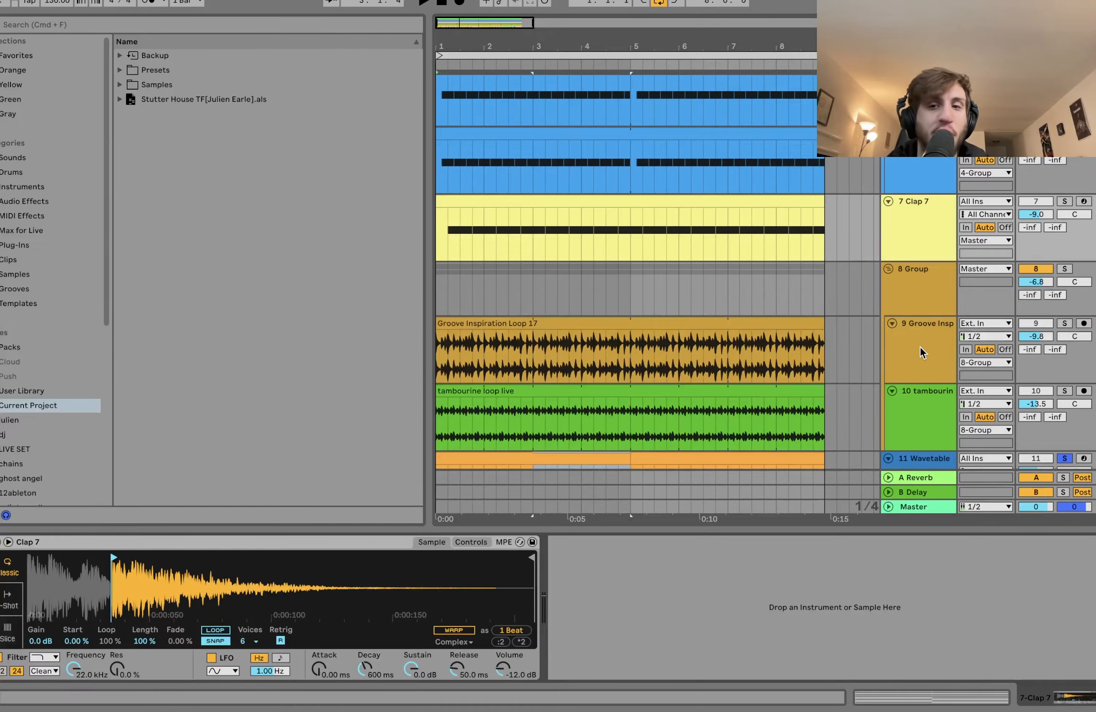
pyautogui.scroll(-5, 919, 347)
pyautogui.click(913, 269)
pyautogui.click(712, 244)
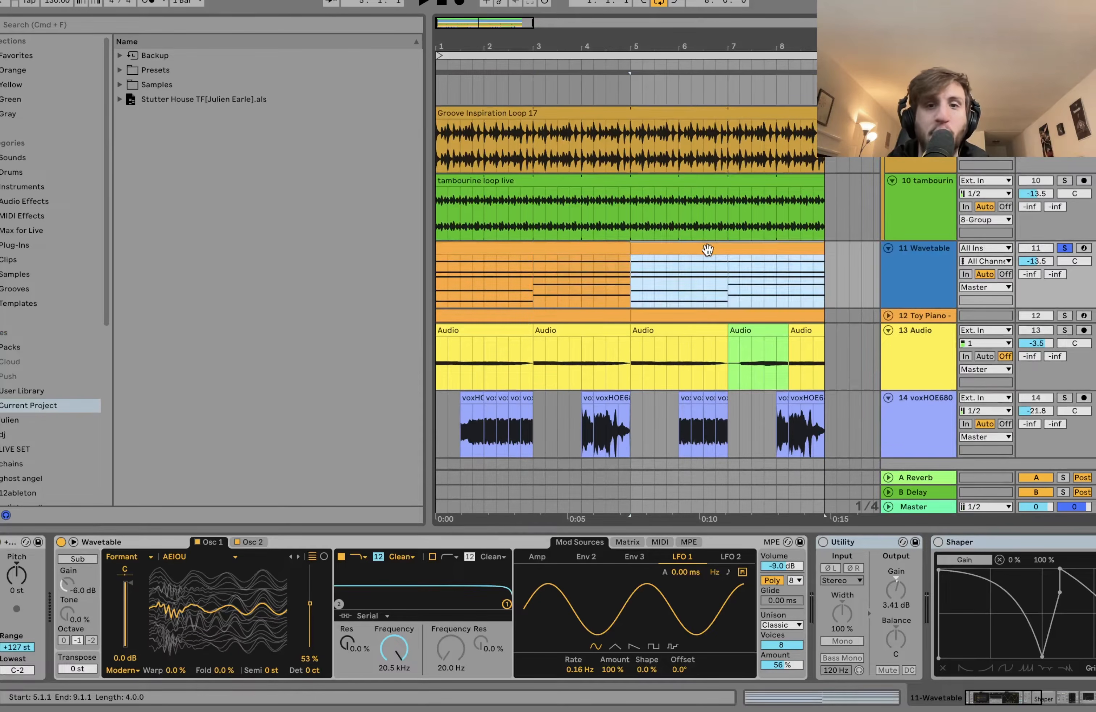
# - Select the first Wavetable clip, play the chords and examine the synth's modulation matrix and second oscillator
pyautogui.click(591, 245)
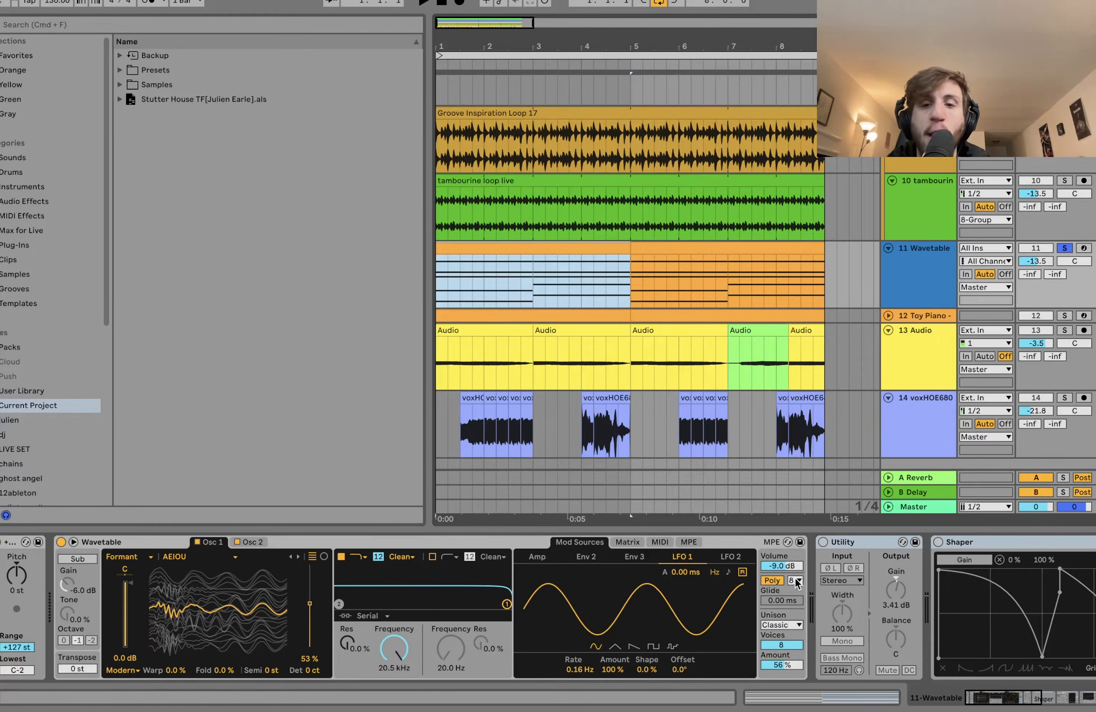
pyautogui.click(516, 584)
pyautogui.hscroll(2, 516, 585)
pyautogui.hscroll(-2, 516, 585)
pyautogui.press('space')
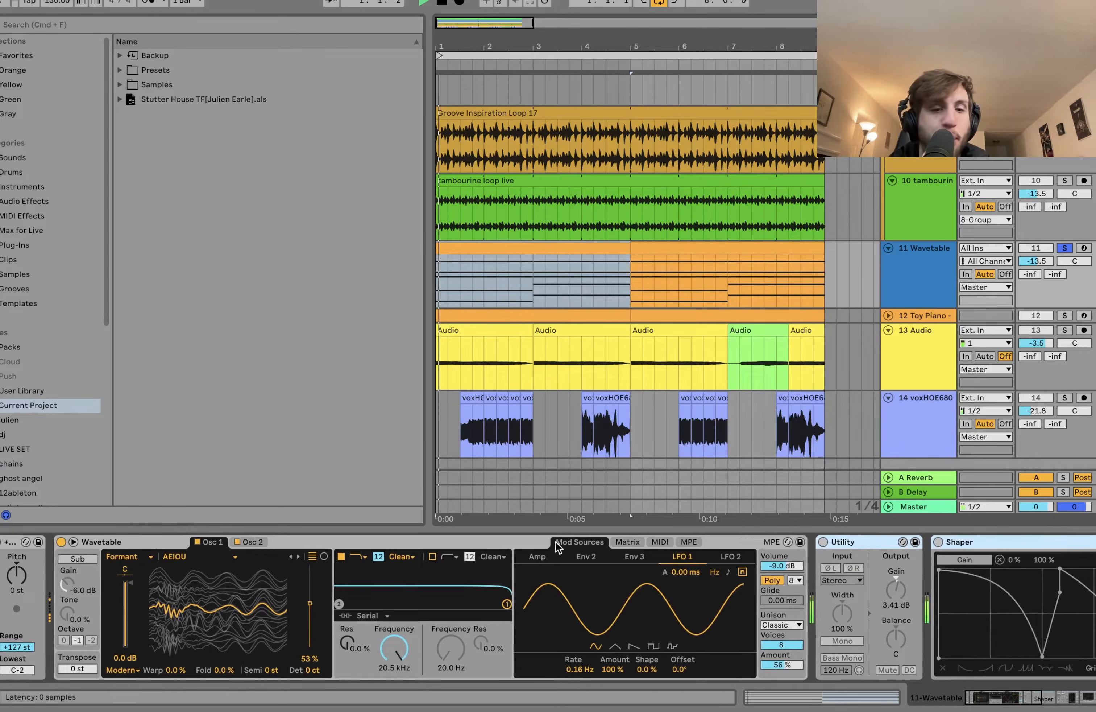
pyautogui.click(628, 542)
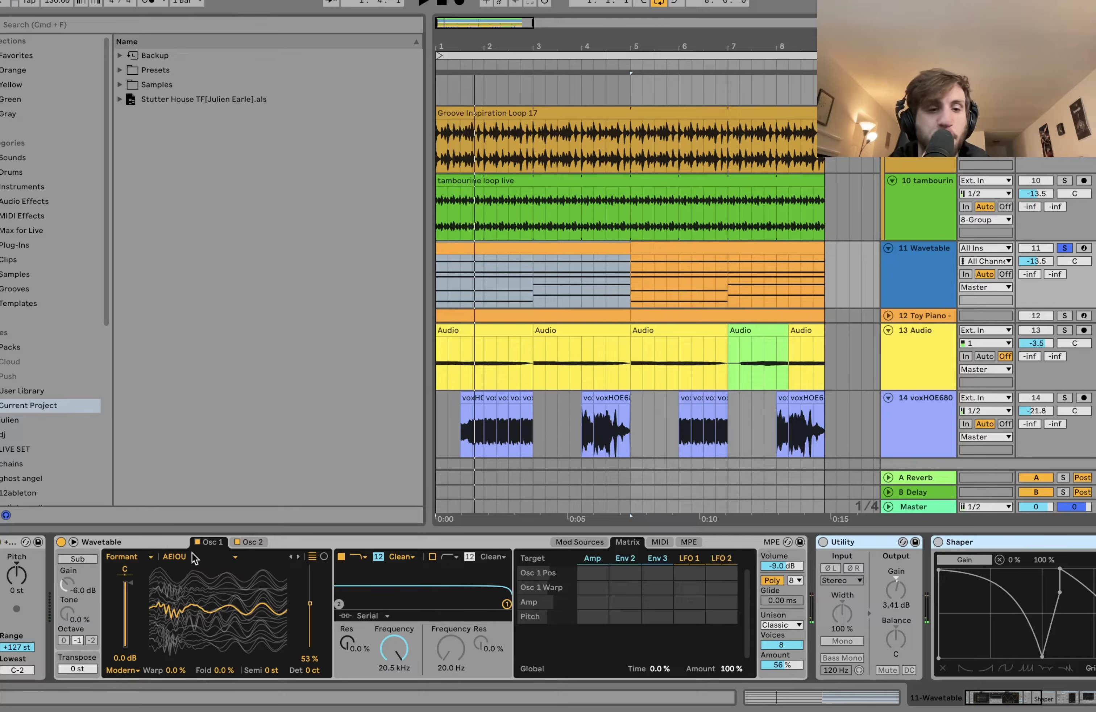
pyautogui.click(252, 542)
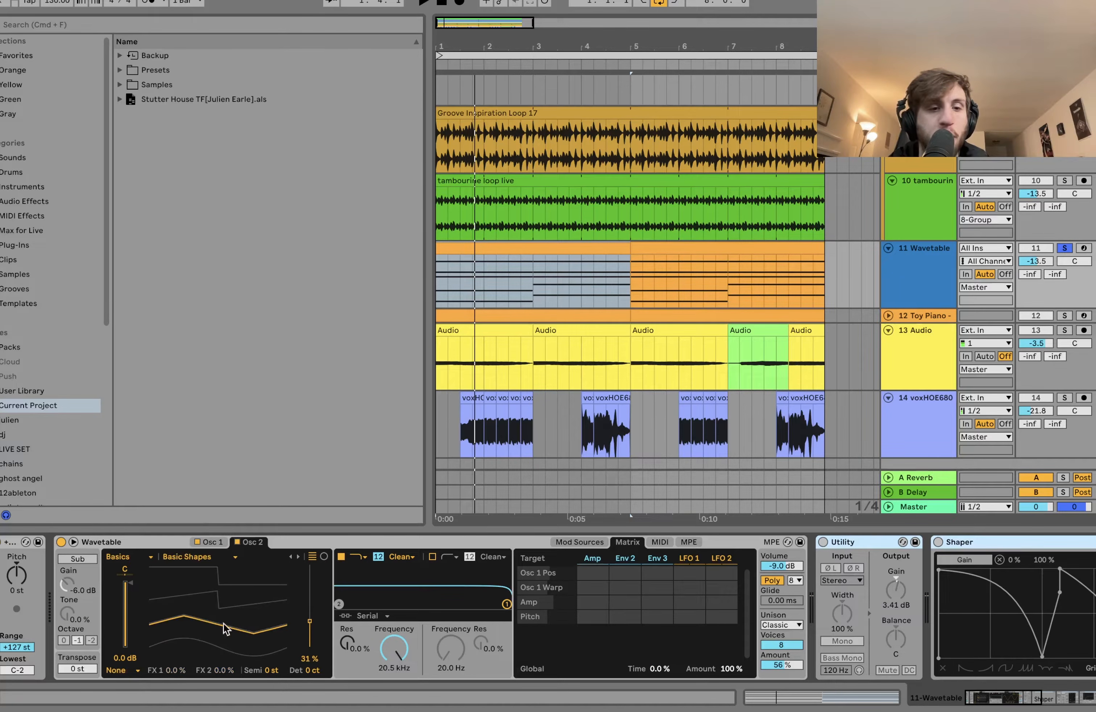
pyautogui.press('space')
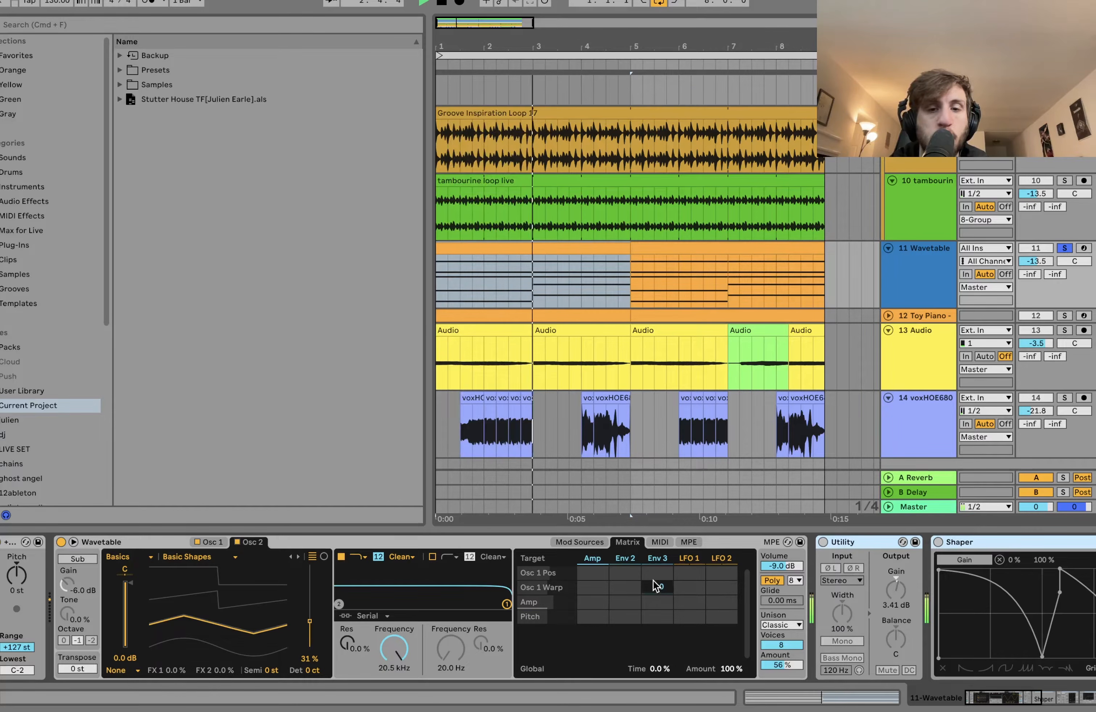
# - Bypass the Compressor and Auto Filter on the Wavetable track and audition the chords with Utility and Shaper active
pyautogui.click(823, 542)
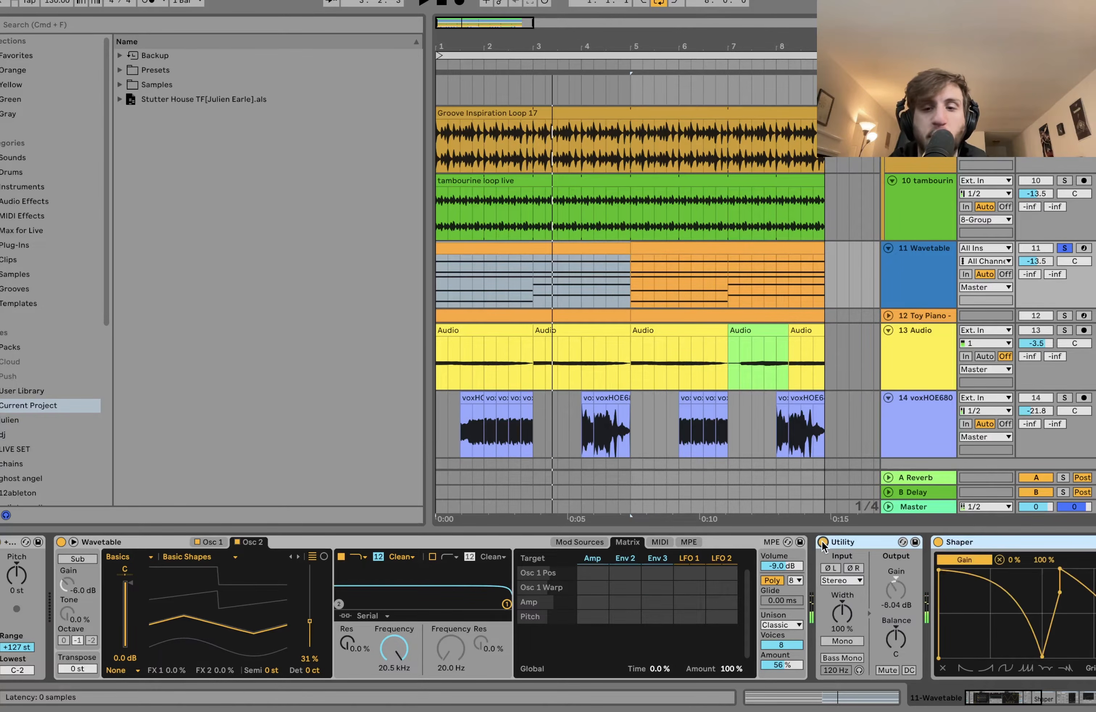
pyautogui.click(849, 541)
pyautogui.hscroll(15, 849, 542)
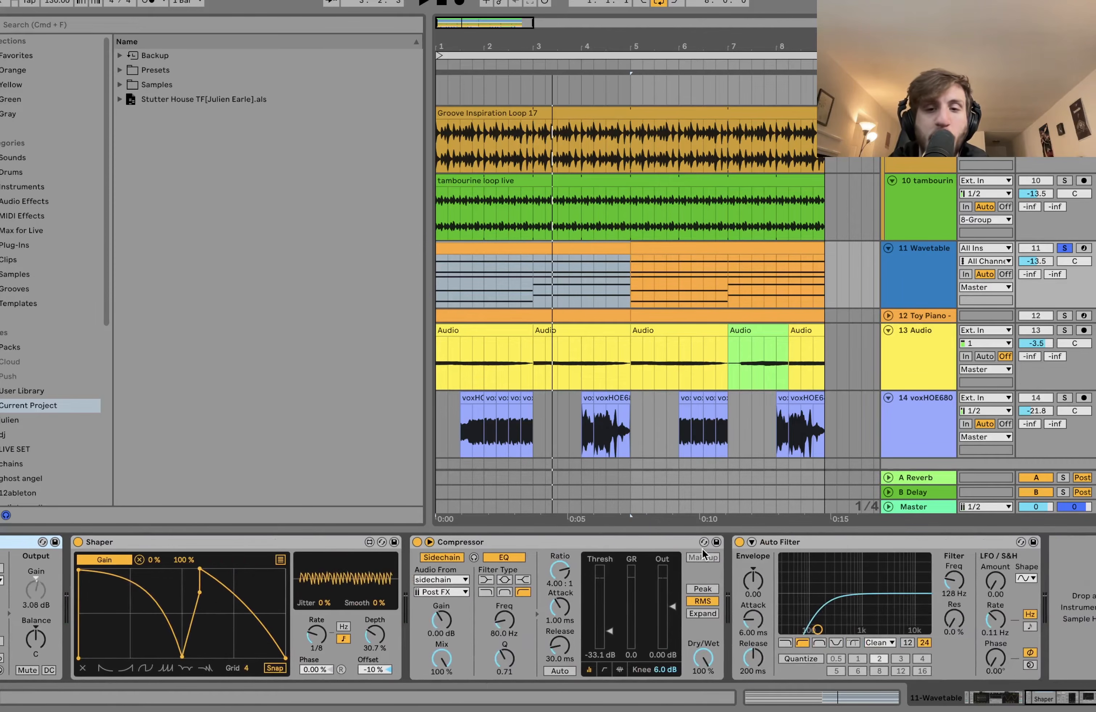
pyautogui.click(697, 541)
pyautogui.keyDown('shift'); pyautogui.click(765, 542); pyautogui.keyUp('shift')
pyautogui.click(739, 542)
pyautogui.hscroll(-15, 737, 541)
pyautogui.press('space')
pyautogui.hscroll(10, 735, 542)
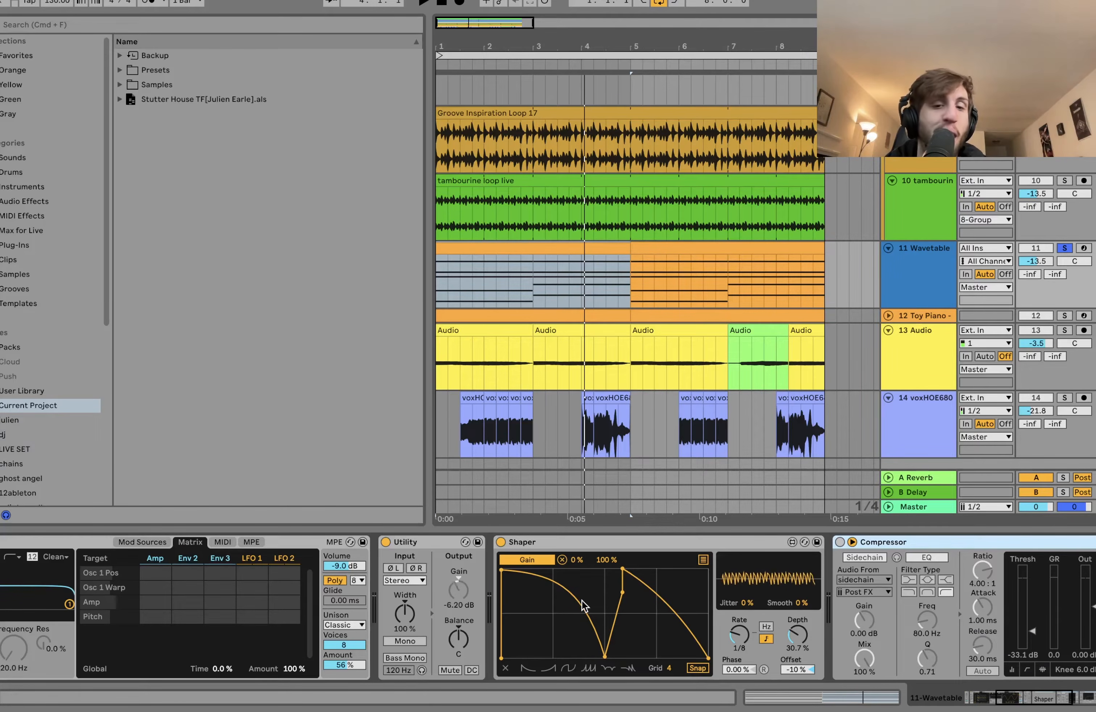
# - Examine the Shaper device, the audio effects list and the Utility gain that Shaper controls
pyautogui.click(568, 546)
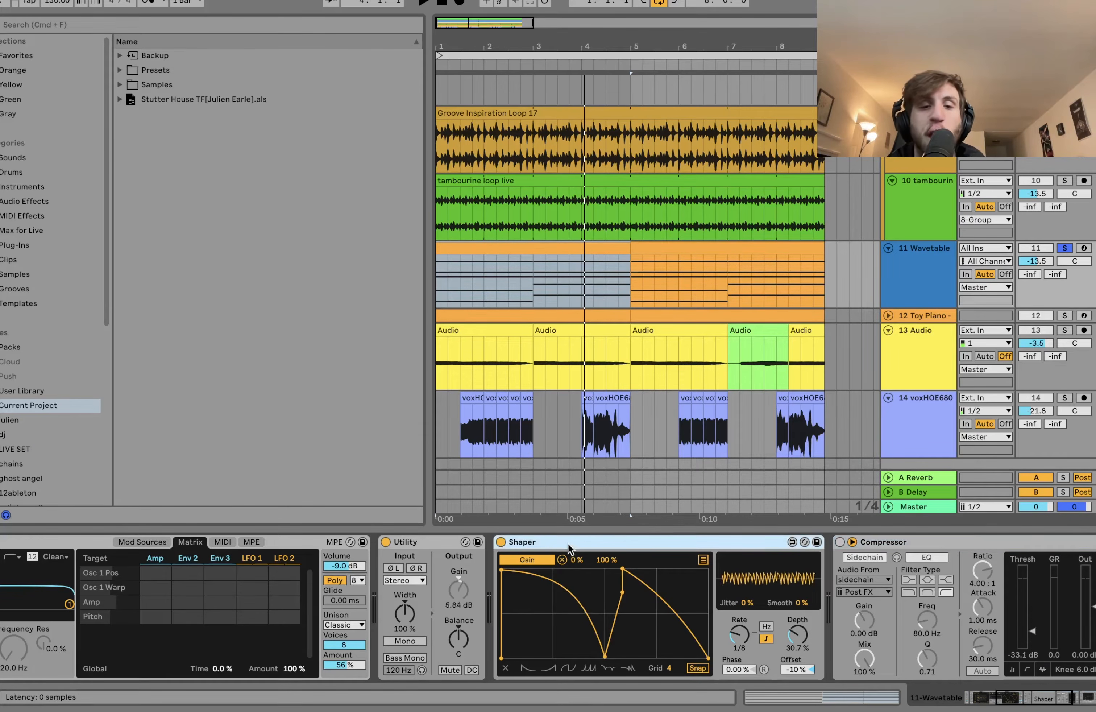
pyautogui.click(37, 202)
pyautogui.scroll(-10, 201, 323)
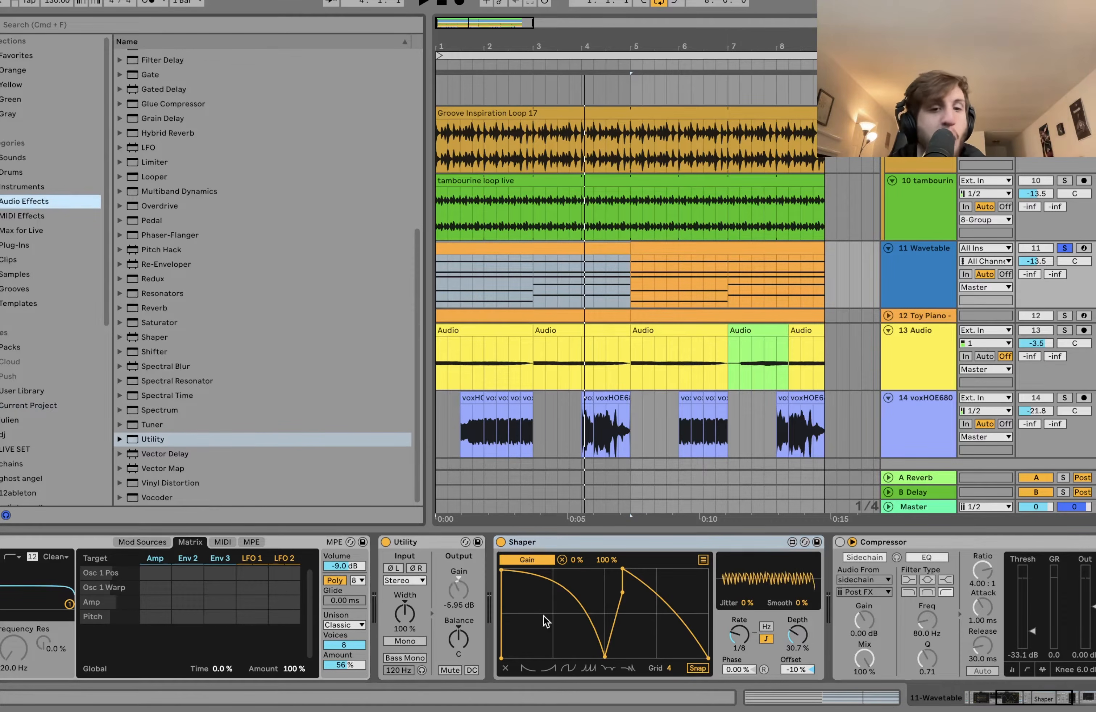
pyautogui.click(430, 559)
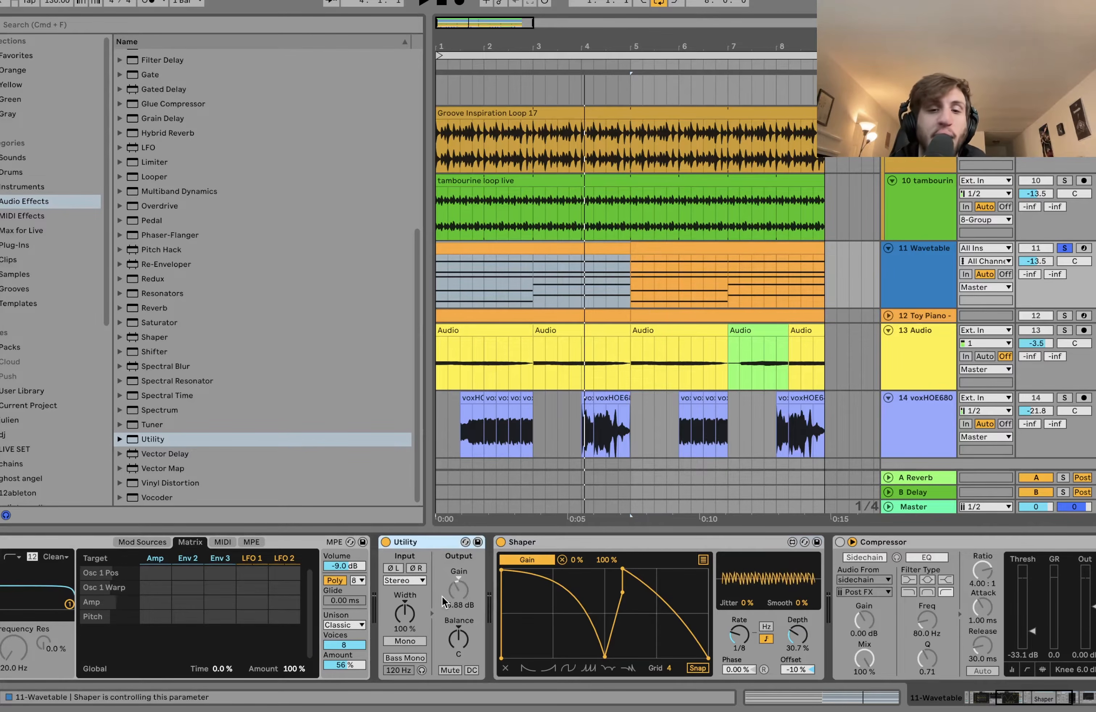
# - Play the Wavetable chords while trying different Shaper depth and rate settings
pyautogui.press('space')
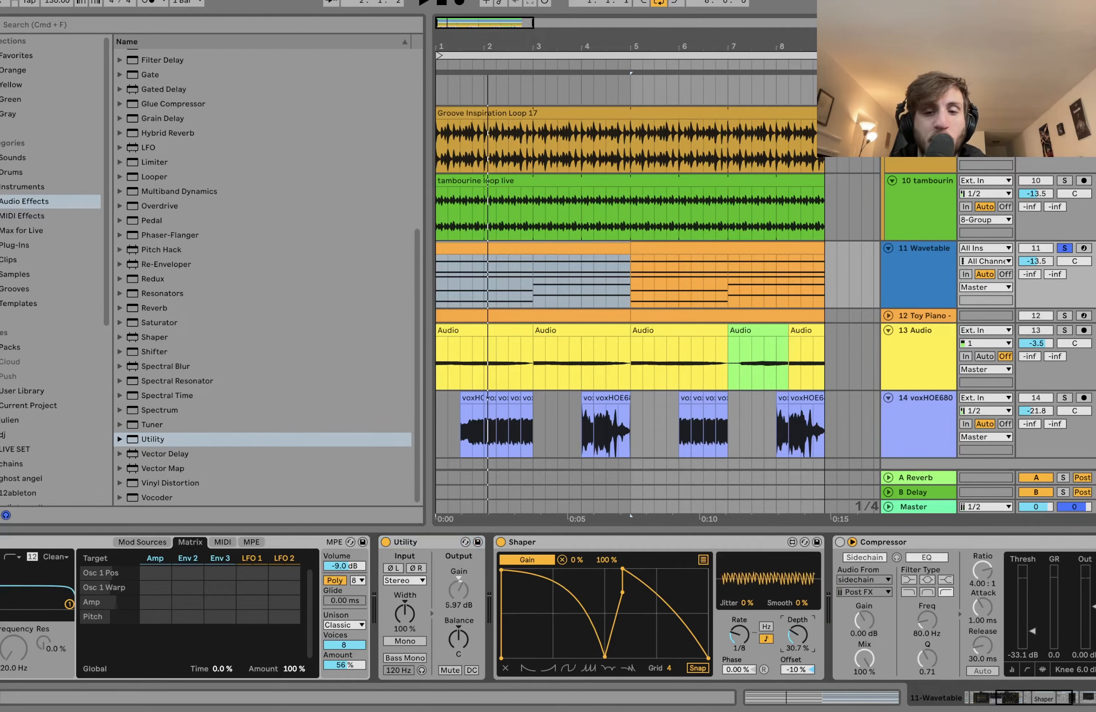
pyautogui.moveTo(796, 643); pyautogui.dragTo(795, 620)
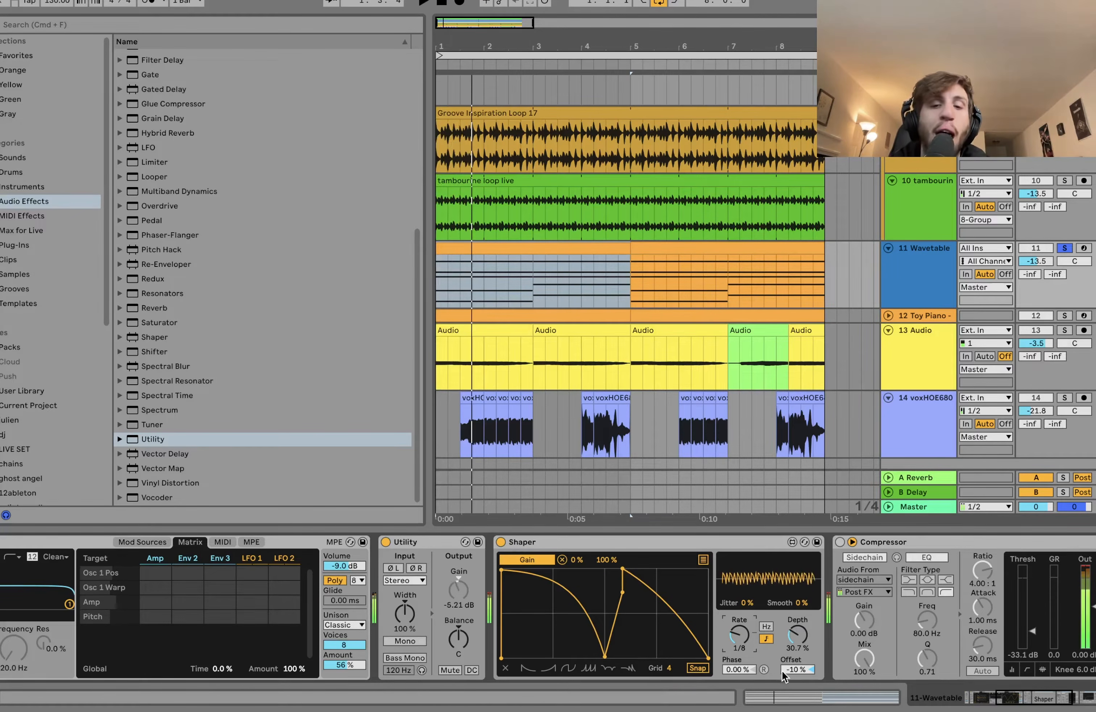
pyautogui.moveTo(737, 635); pyautogui.dragTo(737, 624)
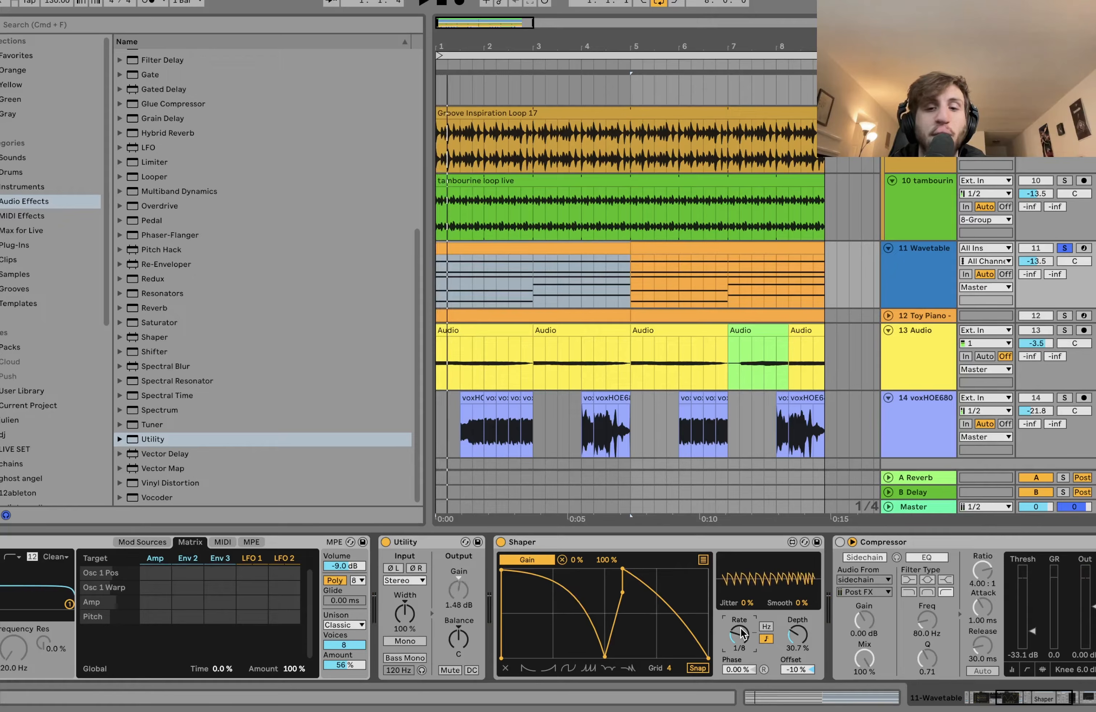
# - Turn the Wavetable track's Compressor and Auto Filter back on during playback
pyautogui.hscroll(5, 726, 619)
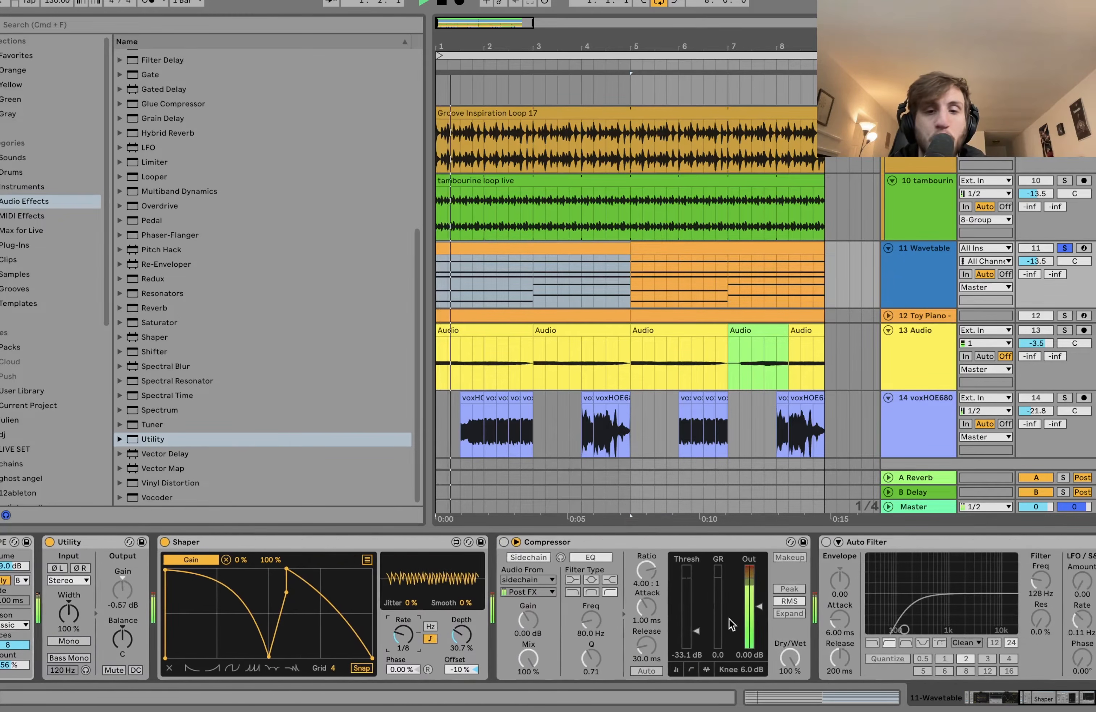
pyautogui.click(504, 542)
pyautogui.hscroll(3, 505, 543)
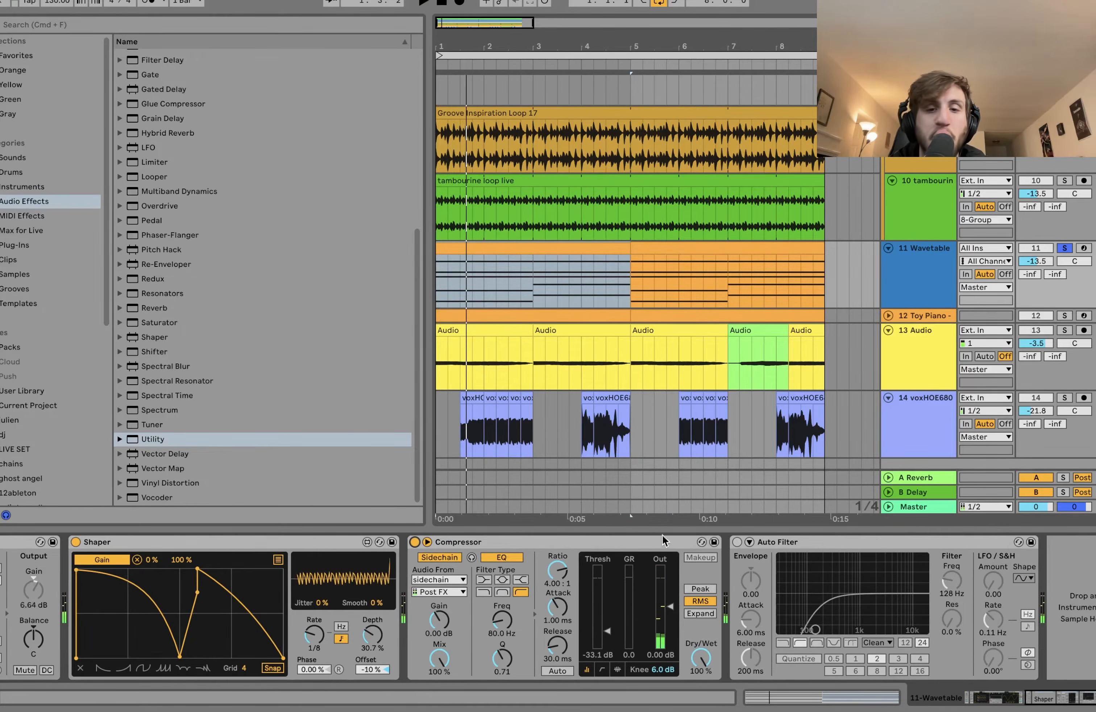
pyautogui.click(737, 542)
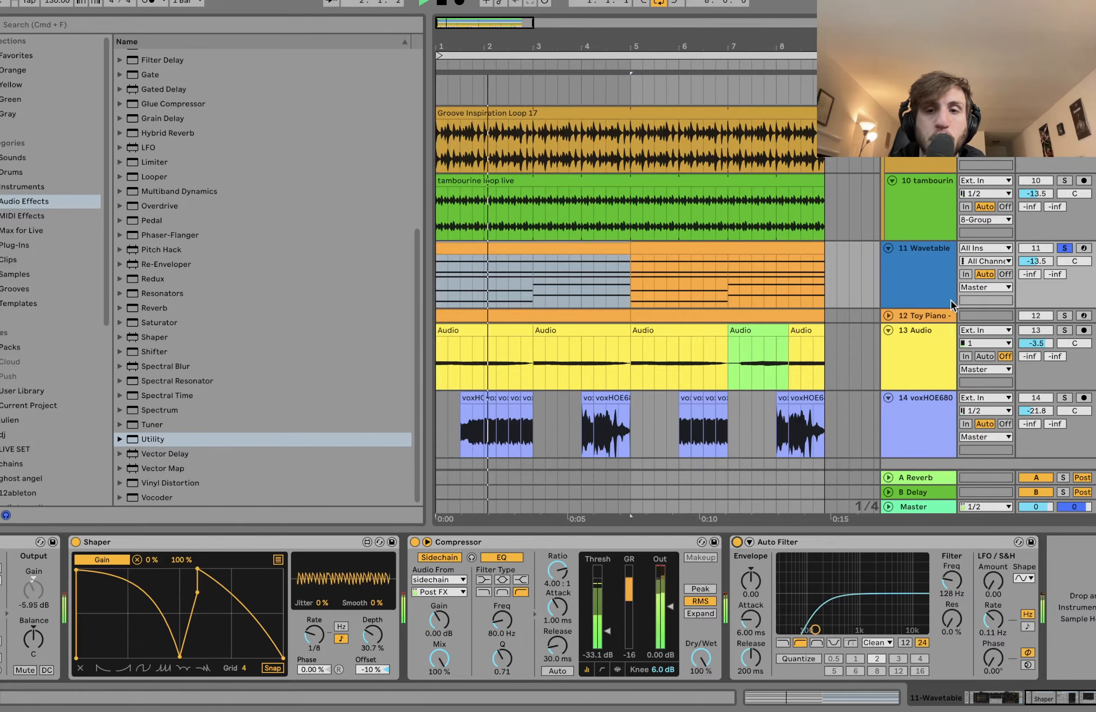
# - Solo and unfold the Toy Piano track, play it and open its first clip's notes
pyautogui.click(1065, 315)
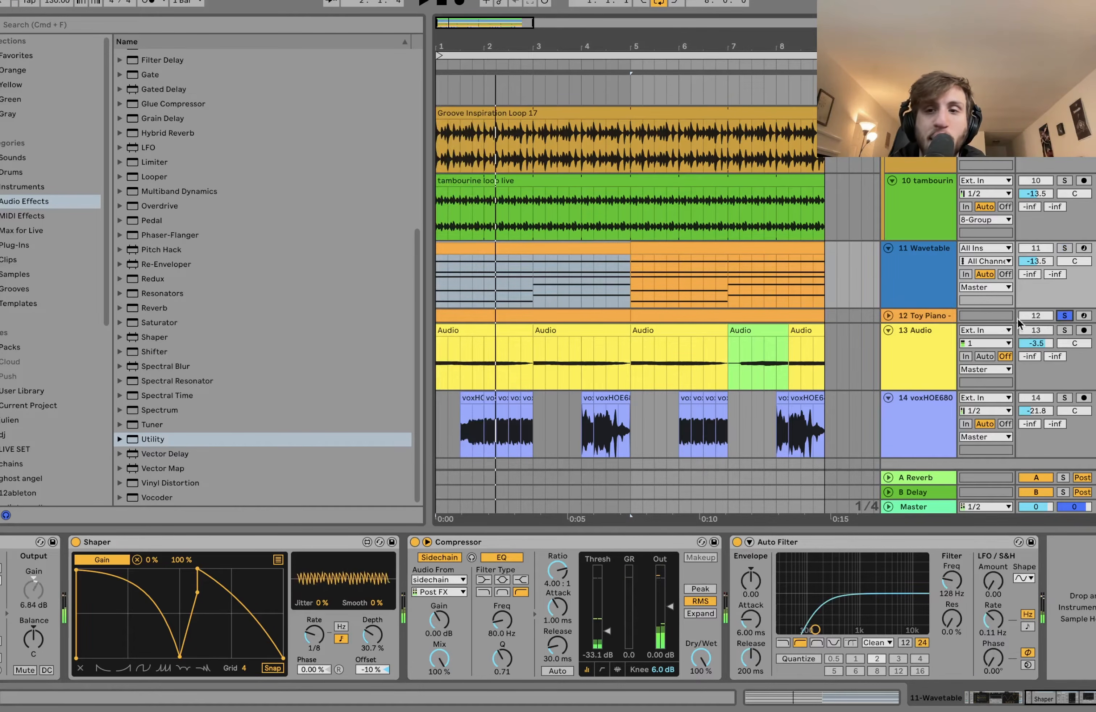
pyautogui.click(893, 311)
pyautogui.click(889, 314)
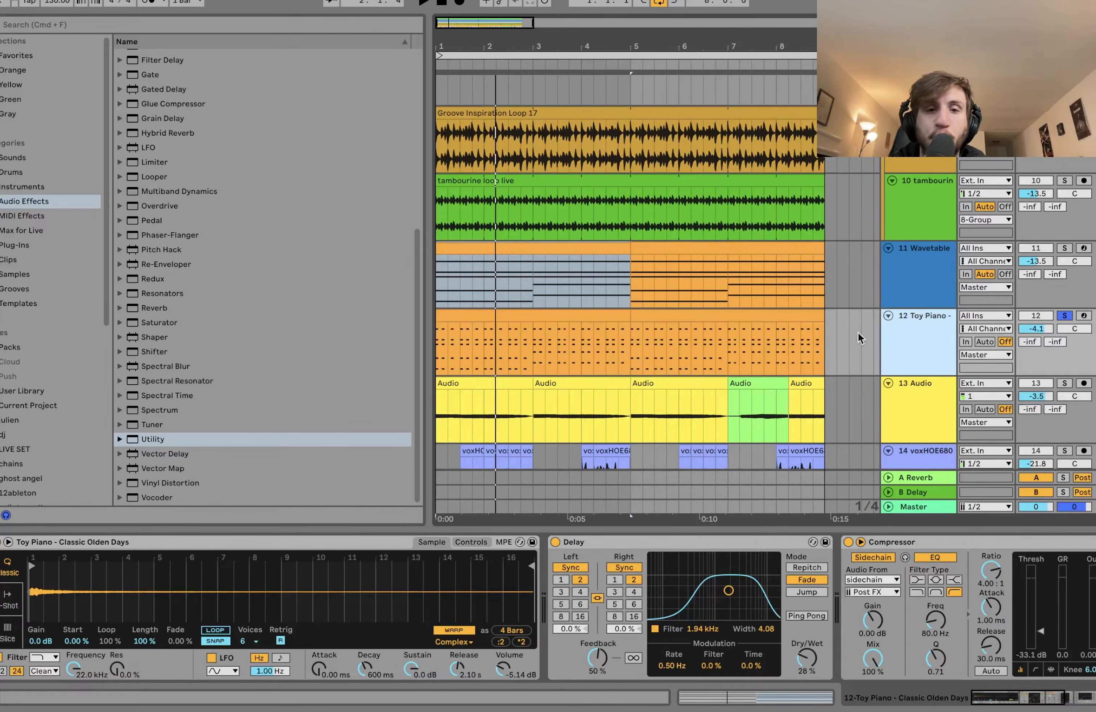
pyautogui.press('space')
pyautogui.click(490, 314)
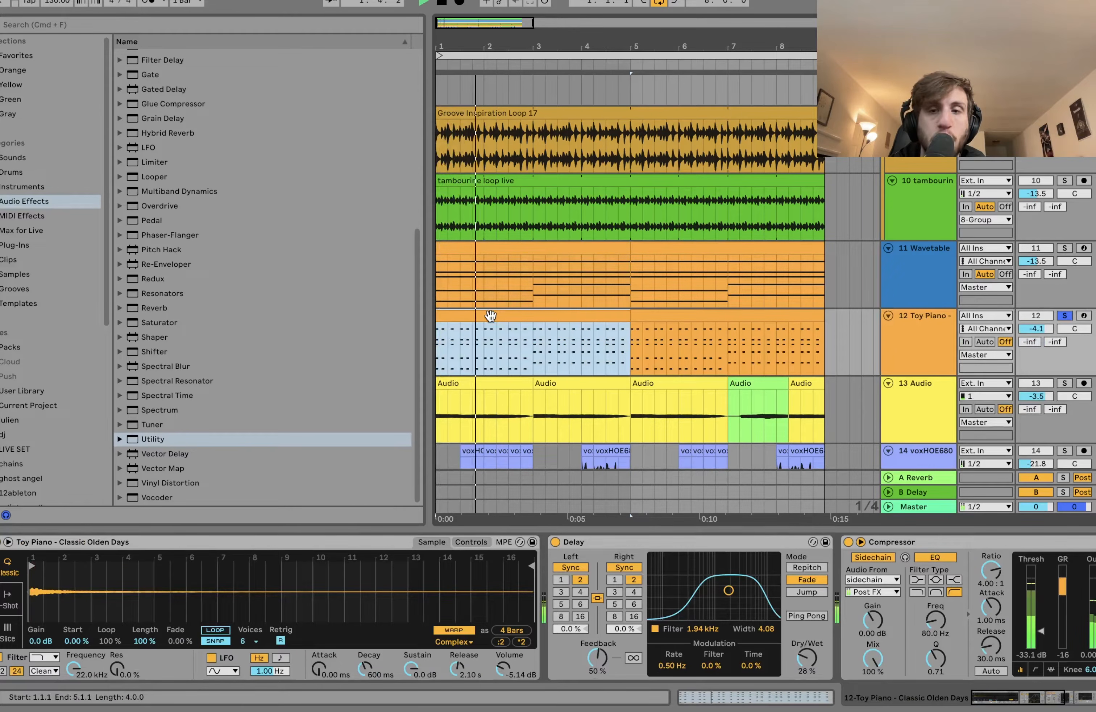
pyautogui.doubleClick(491, 316)
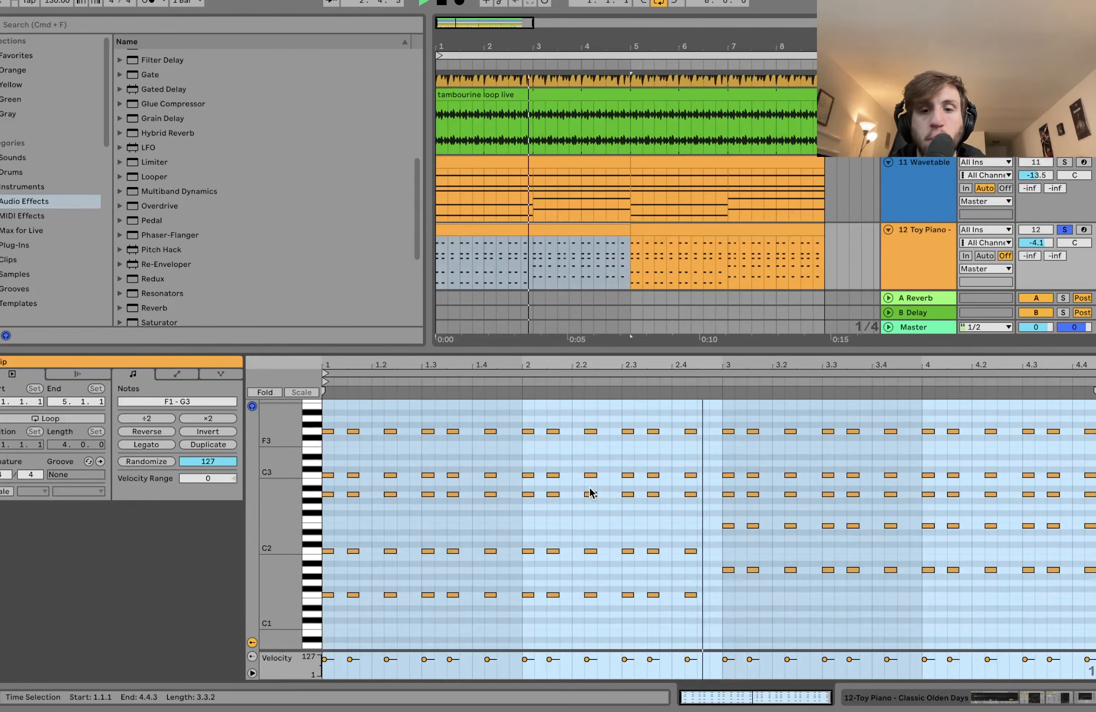
# - Compare the first Wavetable clip with the first Toy Piano clip, reopening and playing the piano clip's notes
pyautogui.doubleClick(933, 252)
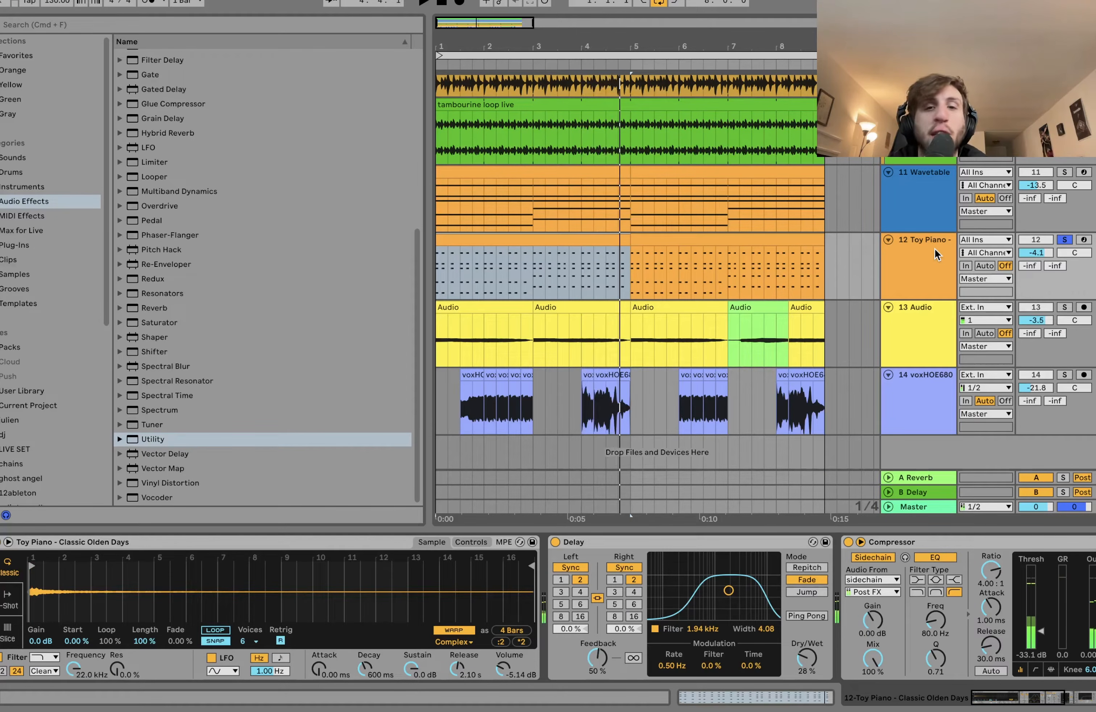
pyautogui.doubleClick(595, 170)
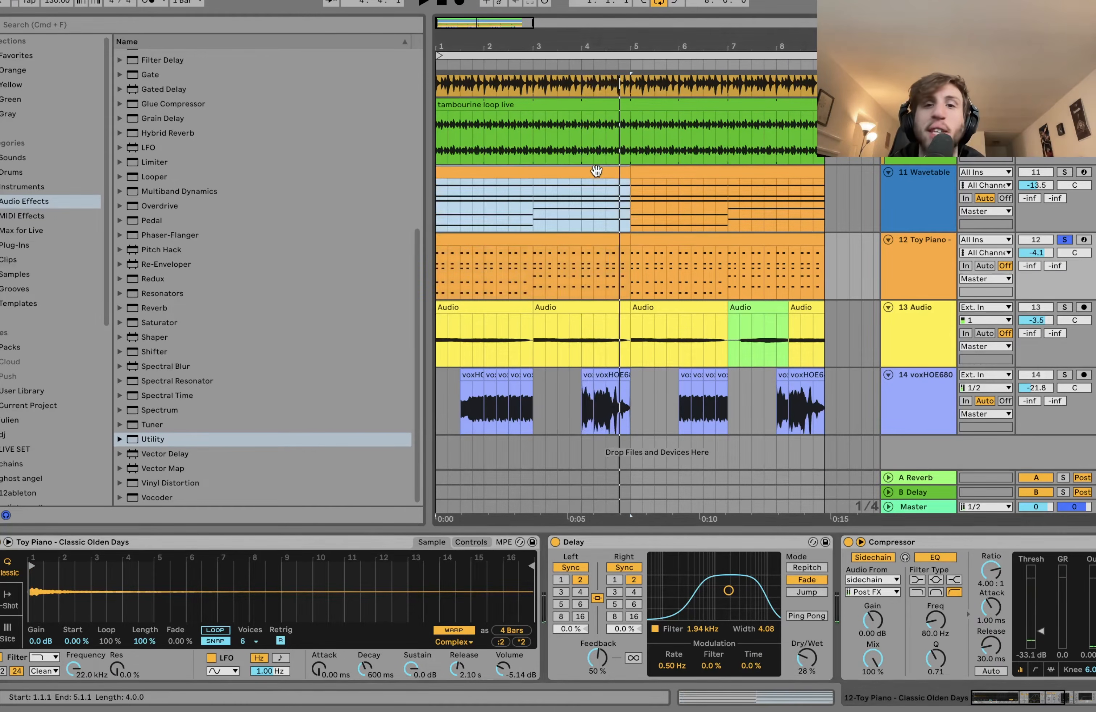
pyautogui.doubleClick(916, 272)
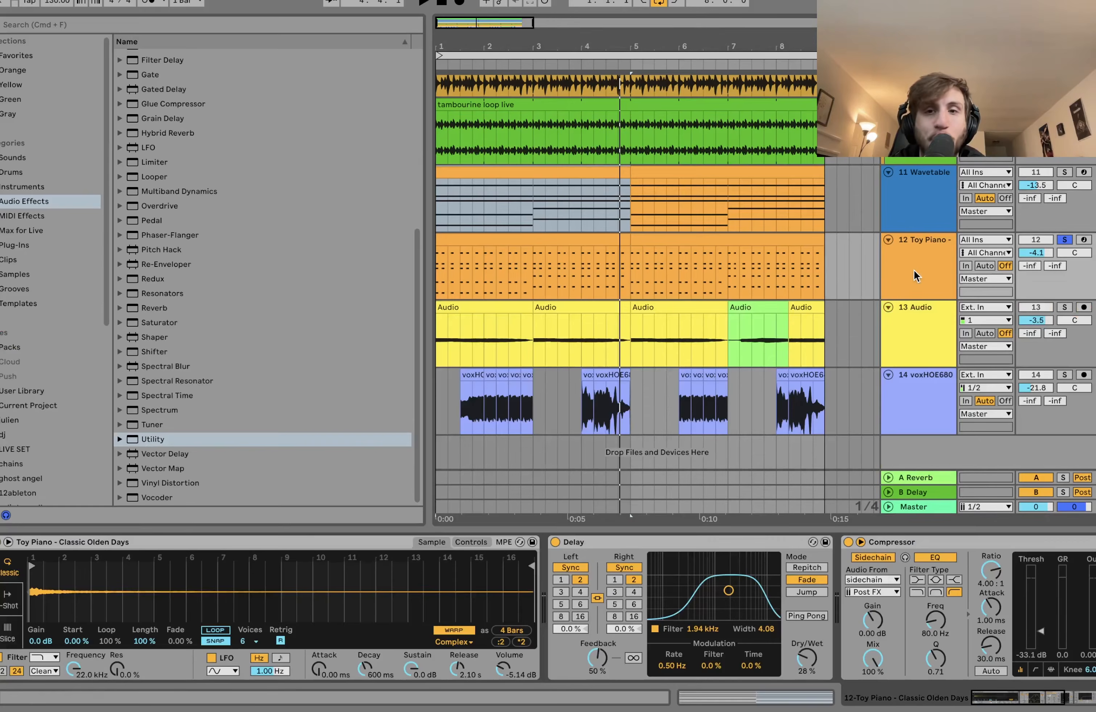
pyautogui.doubleClick(565, 236)
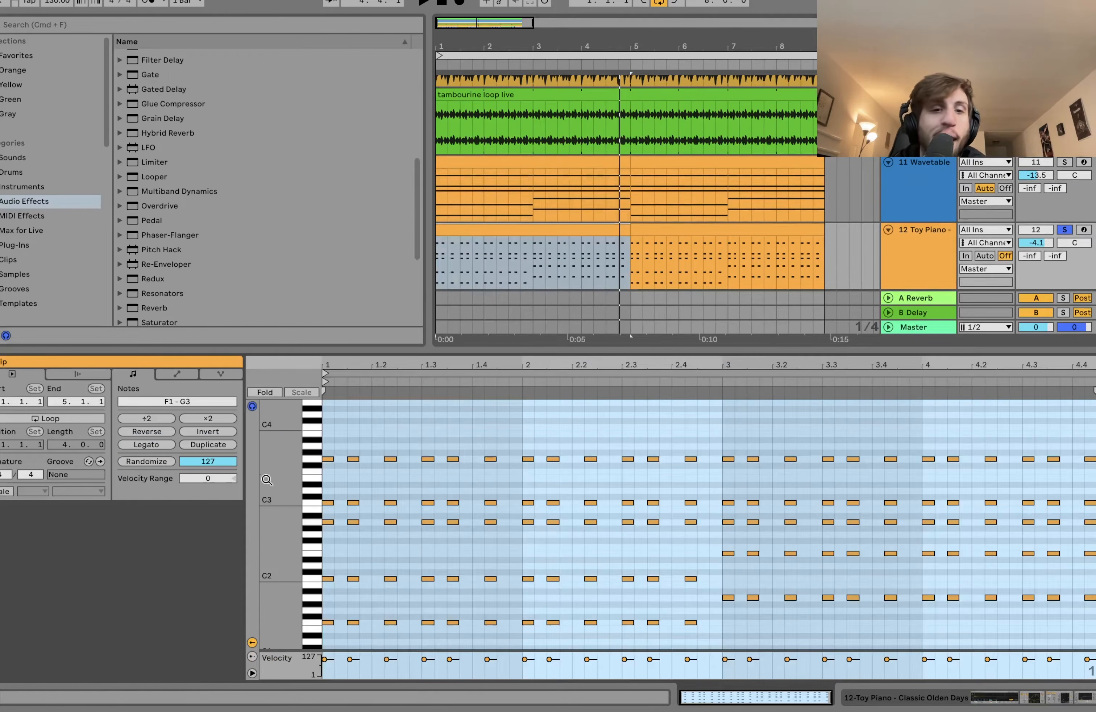
pyautogui.press('space')
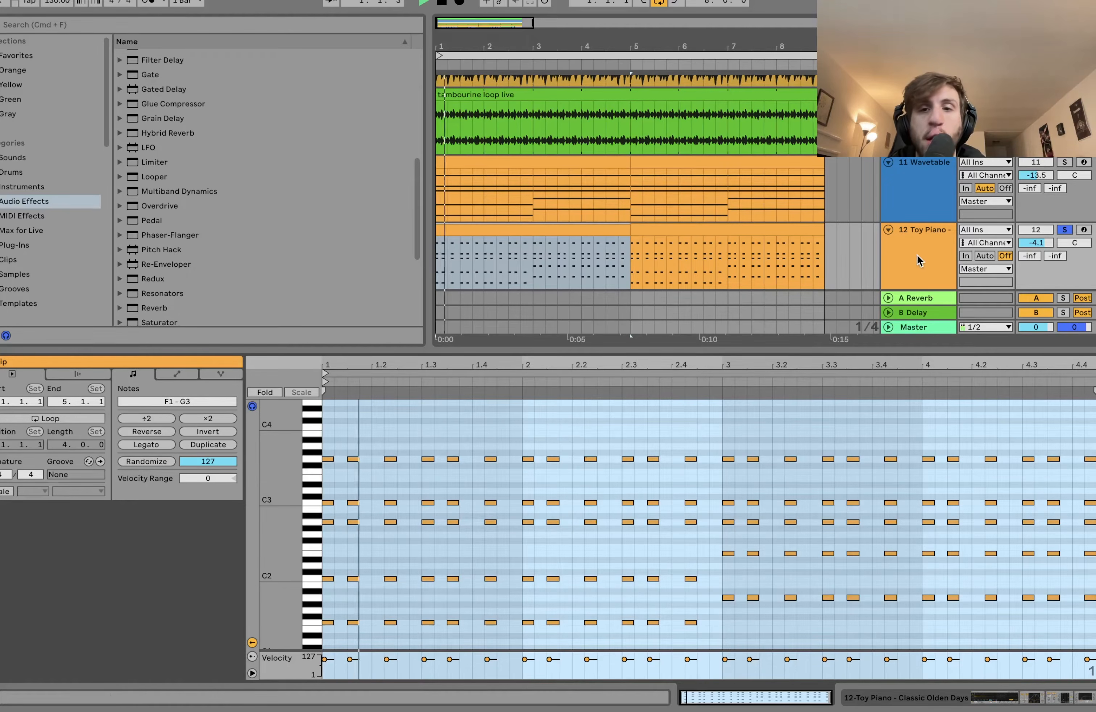
# - Show the Toy Piano track's devices, audition the Classic Olden Days sample and examine its Delay, Compressor and Auto Filter
pyautogui.doubleClick(917, 254)
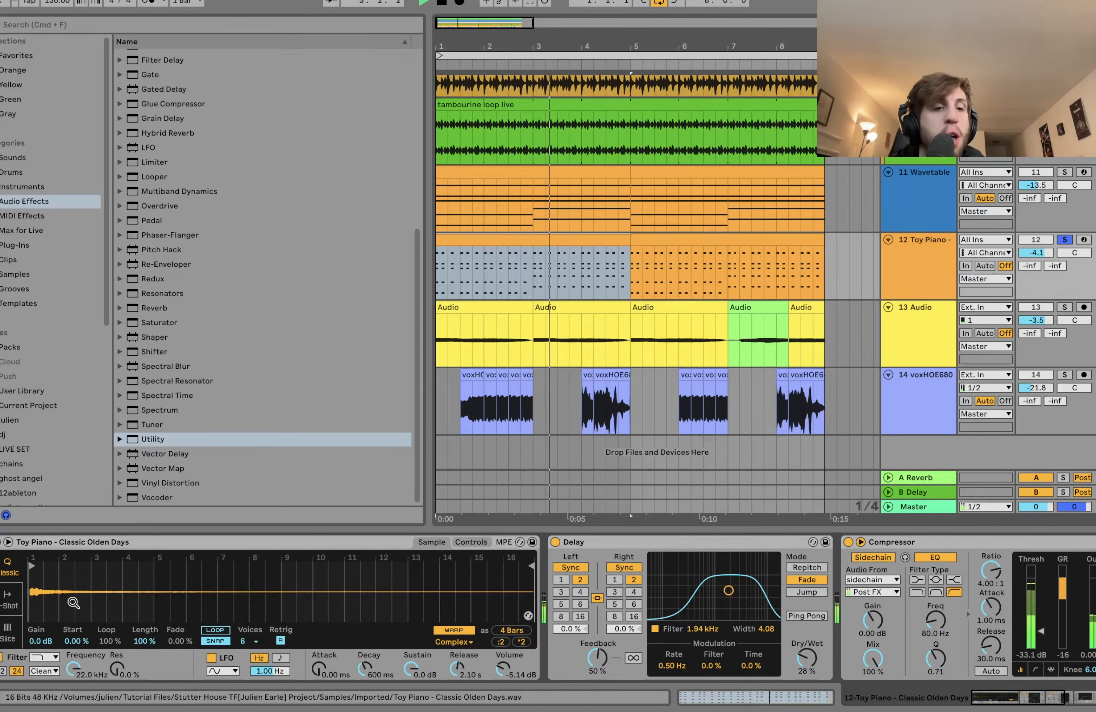
pyautogui.press('space')
pyautogui.moveTo(45, 589); pyautogui.dragTo(80, 422)
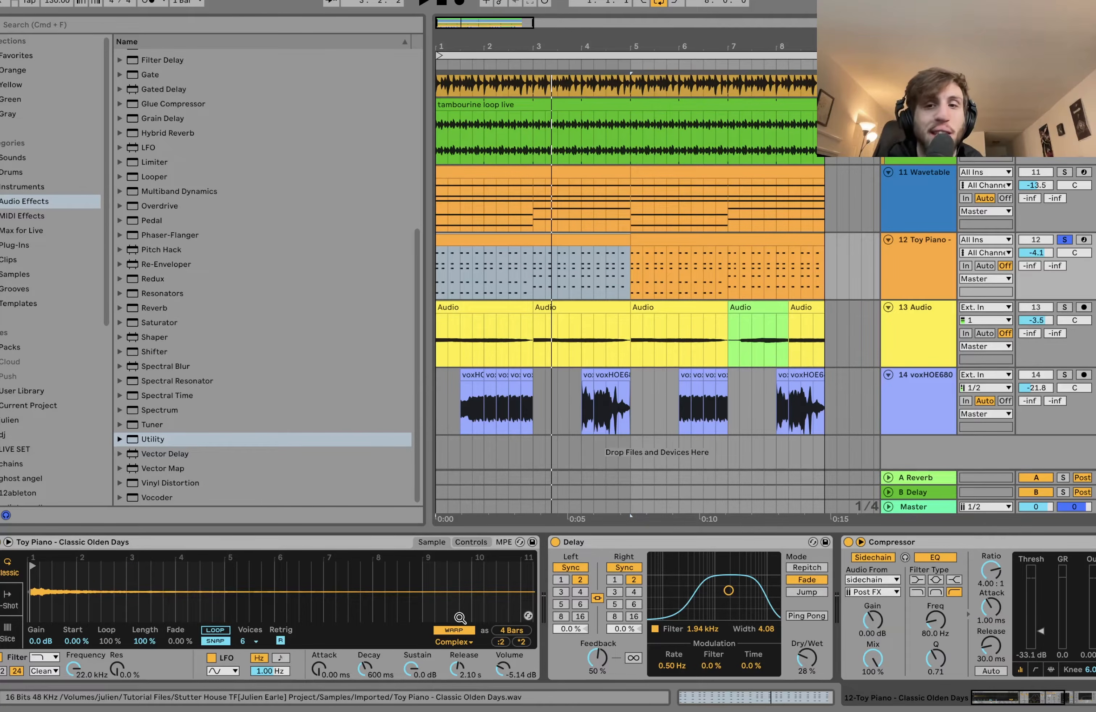
pyautogui.press('space')
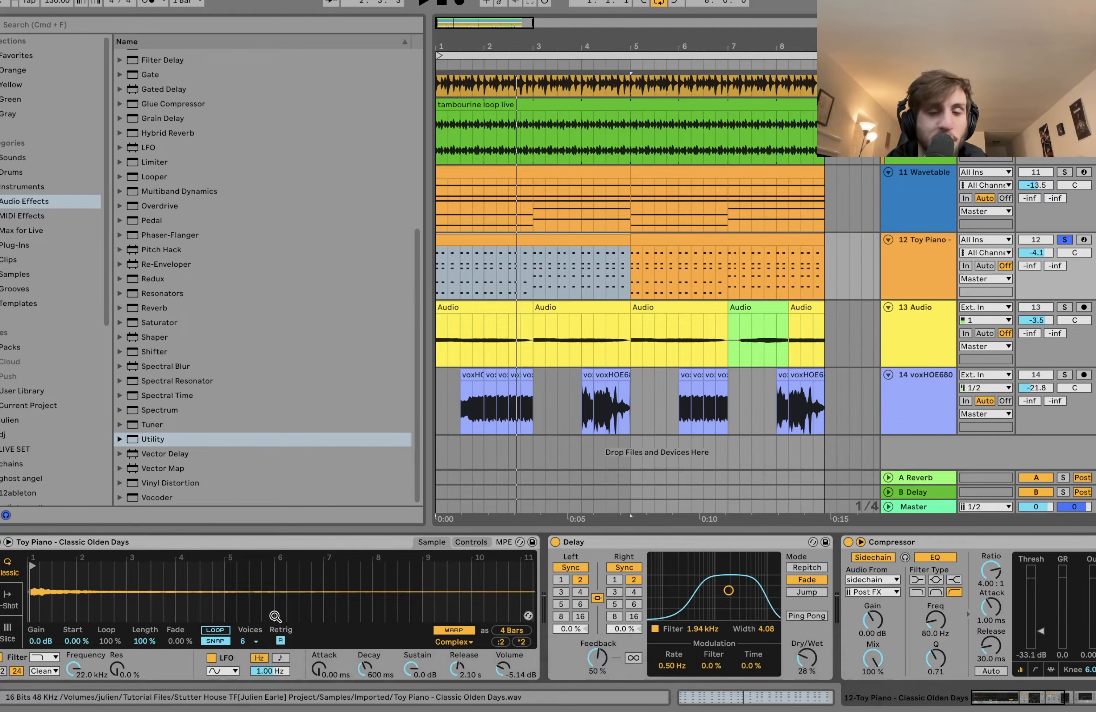
pyautogui.hscroll(6, 306, 601)
pyautogui.hscroll(9, 630, 613)
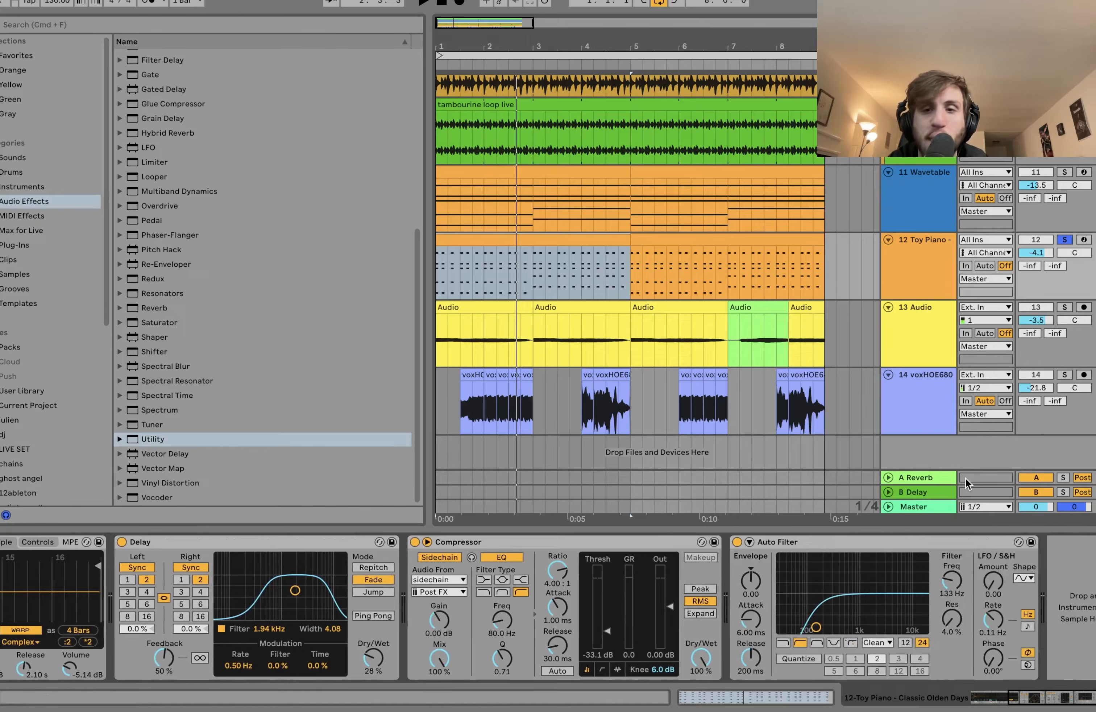
# - Solo tracks 13 Audio and 14 voxHOE680 together, play them and show each track's devices
pyautogui.click(1064, 307)
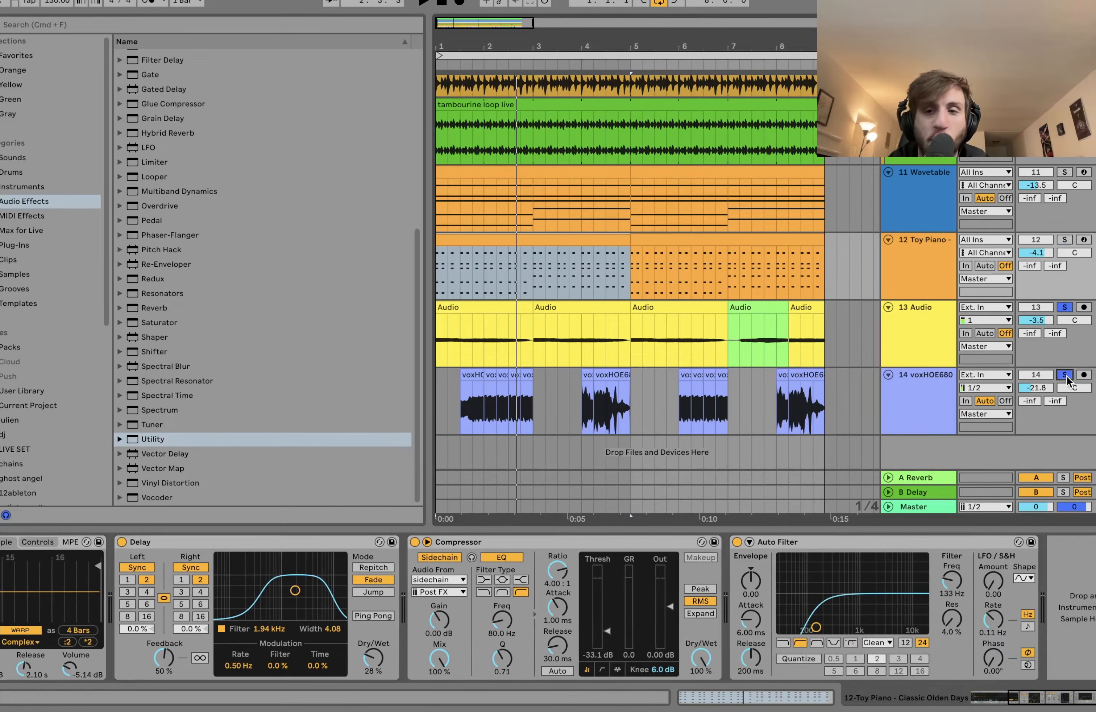
pyautogui.press('space')
pyautogui.click(928, 395)
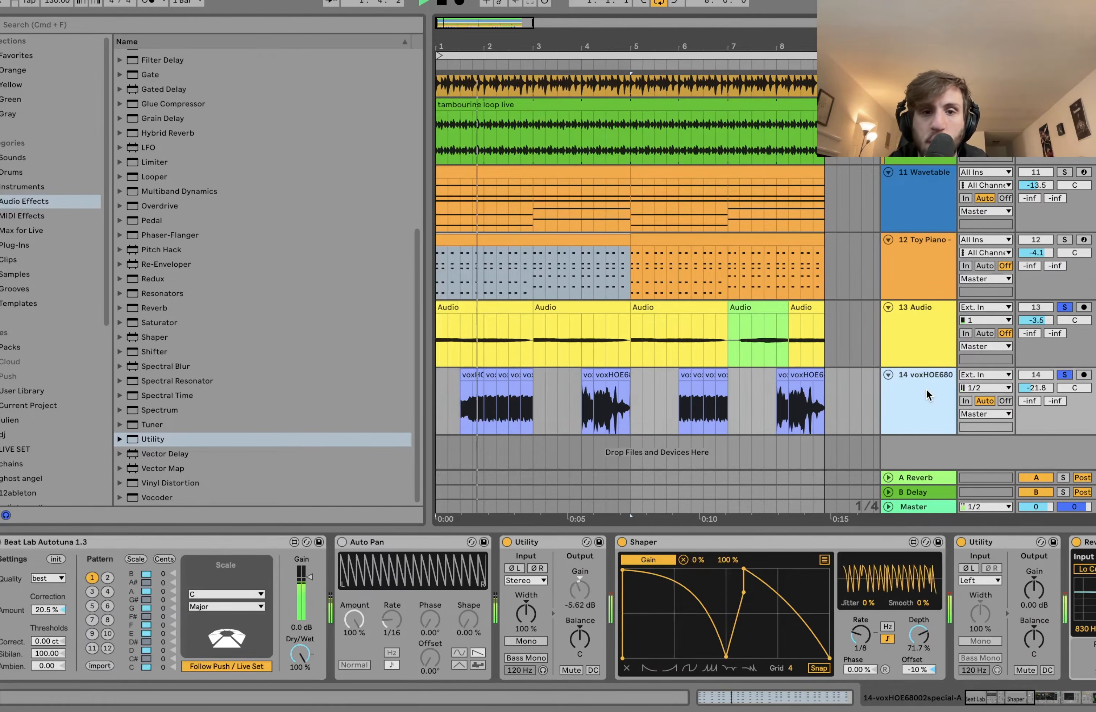
pyautogui.click(914, 346)
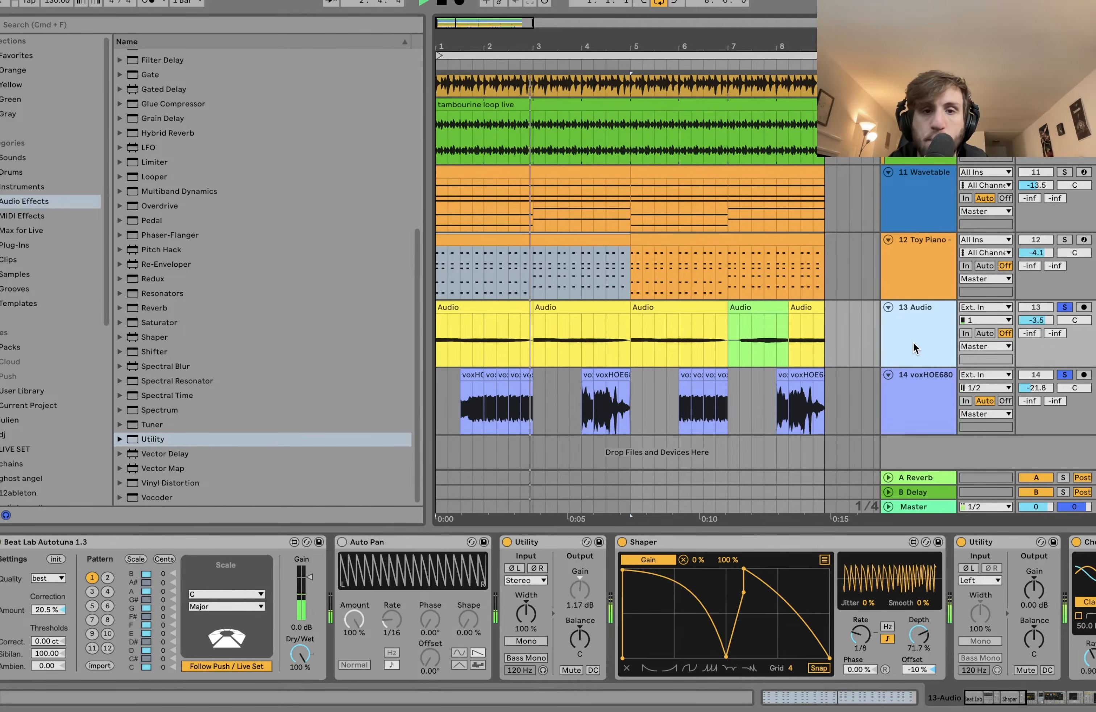
# - Add the Wavetable track to the solo and select the green clip at bar 7 on track 13 Audio
pyautogui.click(1064, 173)
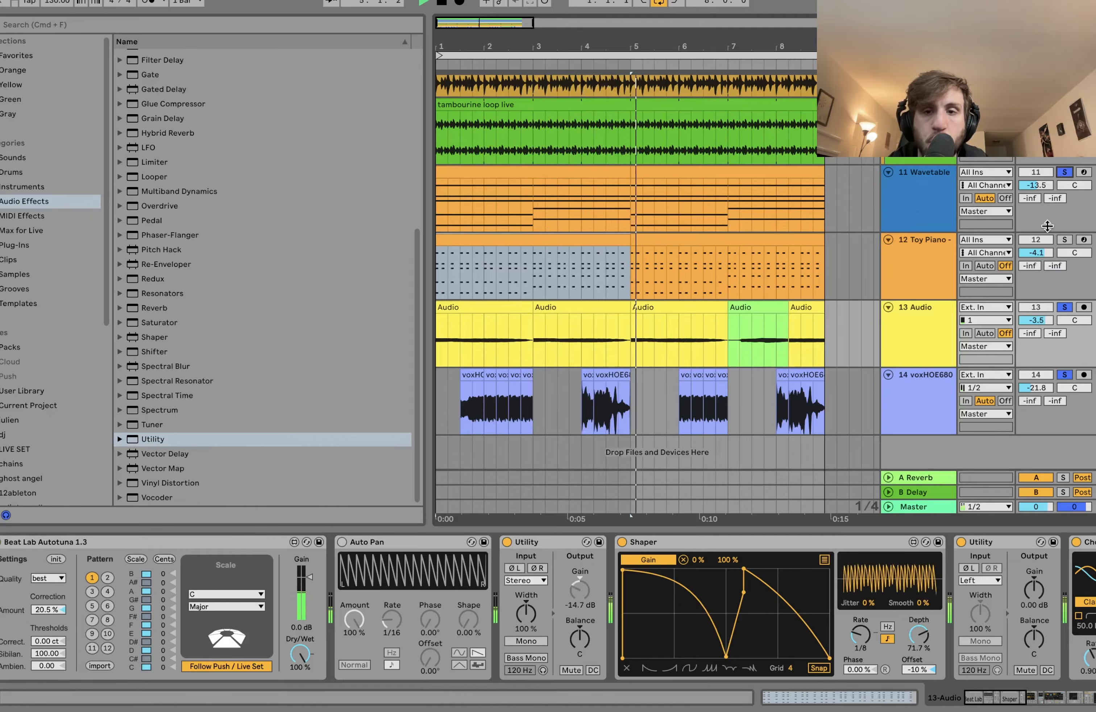
pyautogui.click(736, 324)
pyautogui.click(750, 308)
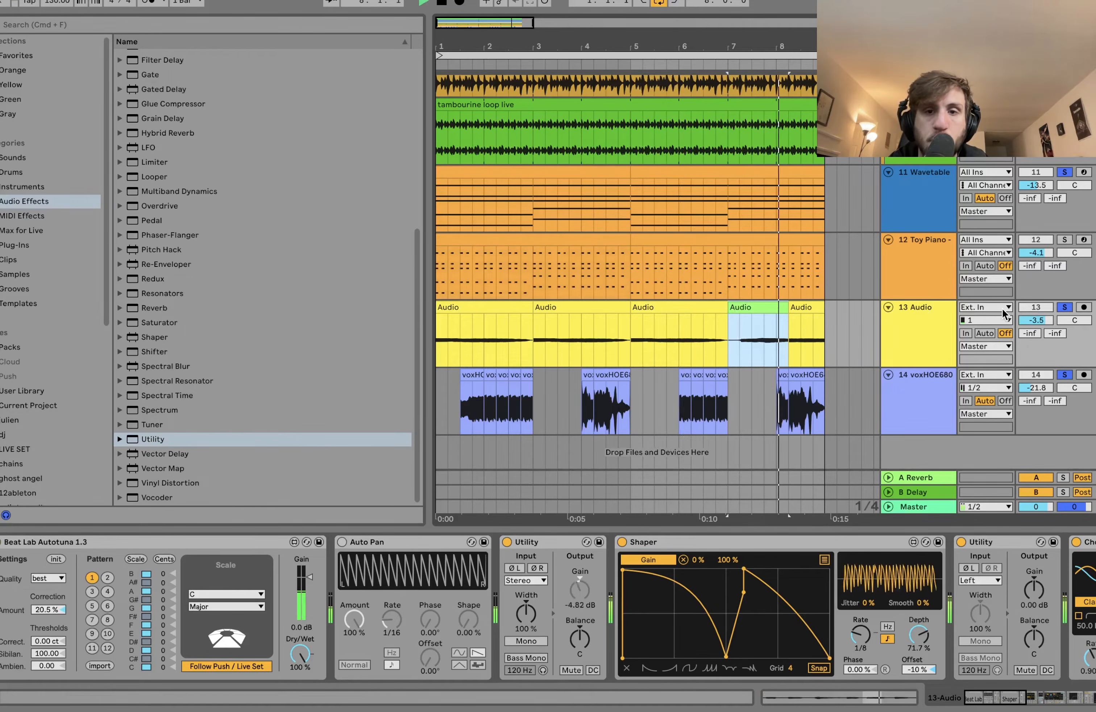
# - Solo only track 13 Audio, select its first clip and delete the Auto Pan device from its chain
pyautogui.click(1064, 307)
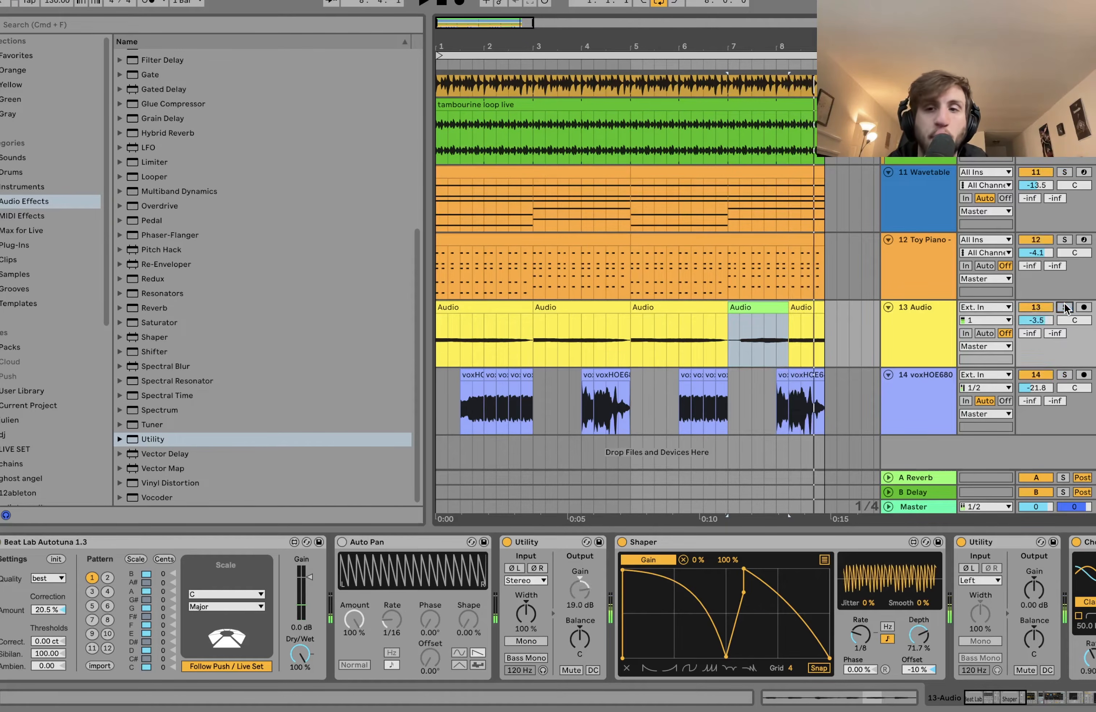
pyautogui.click(477, 319)
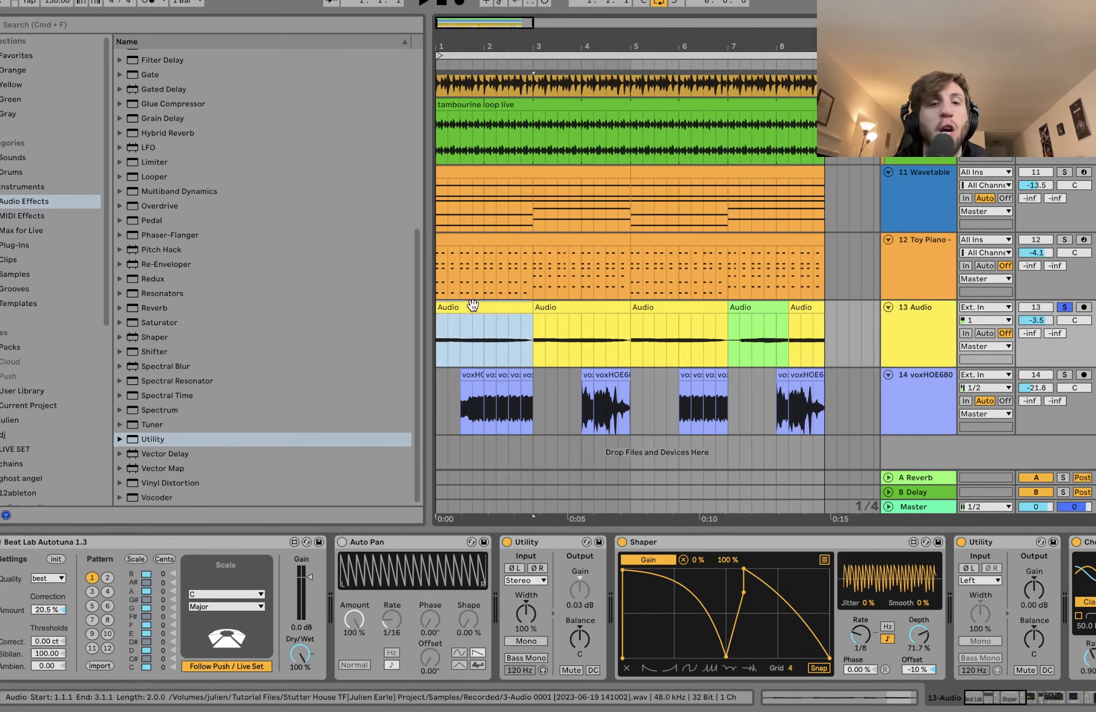
pyautogui.click(399, 545)
pyautogui.press('Delete')
# - Play the first vocal clip briefly and bypass all devices on track 13 Audio
pyautogui.press('space')
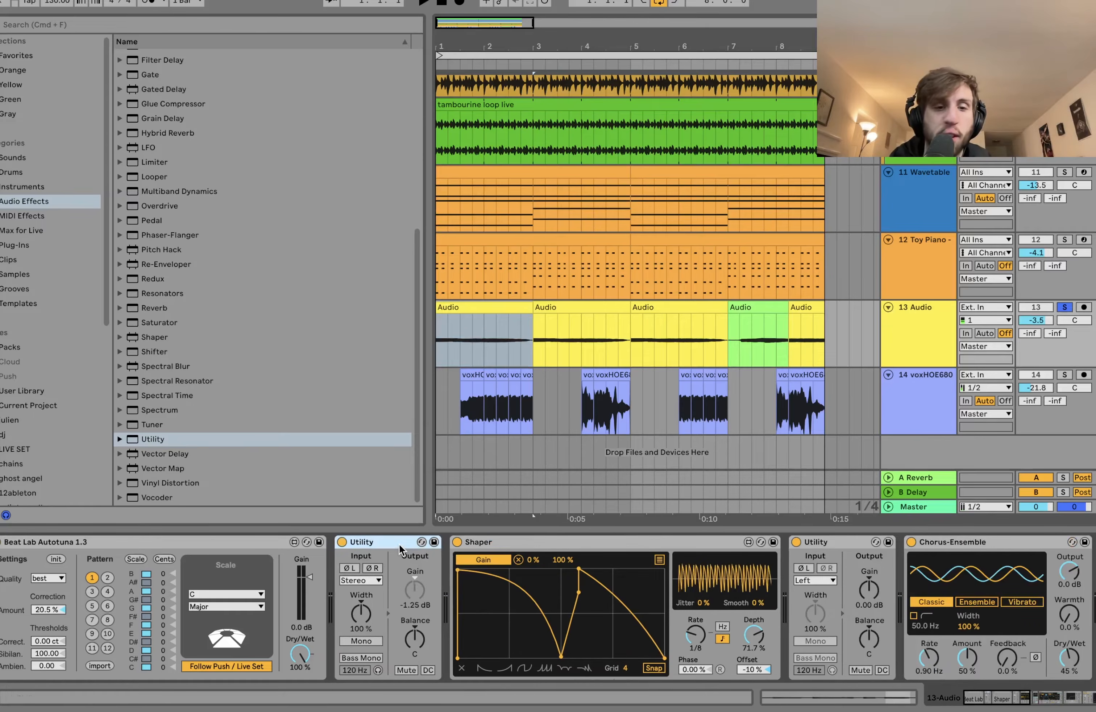
pyautogui.press('super+a')
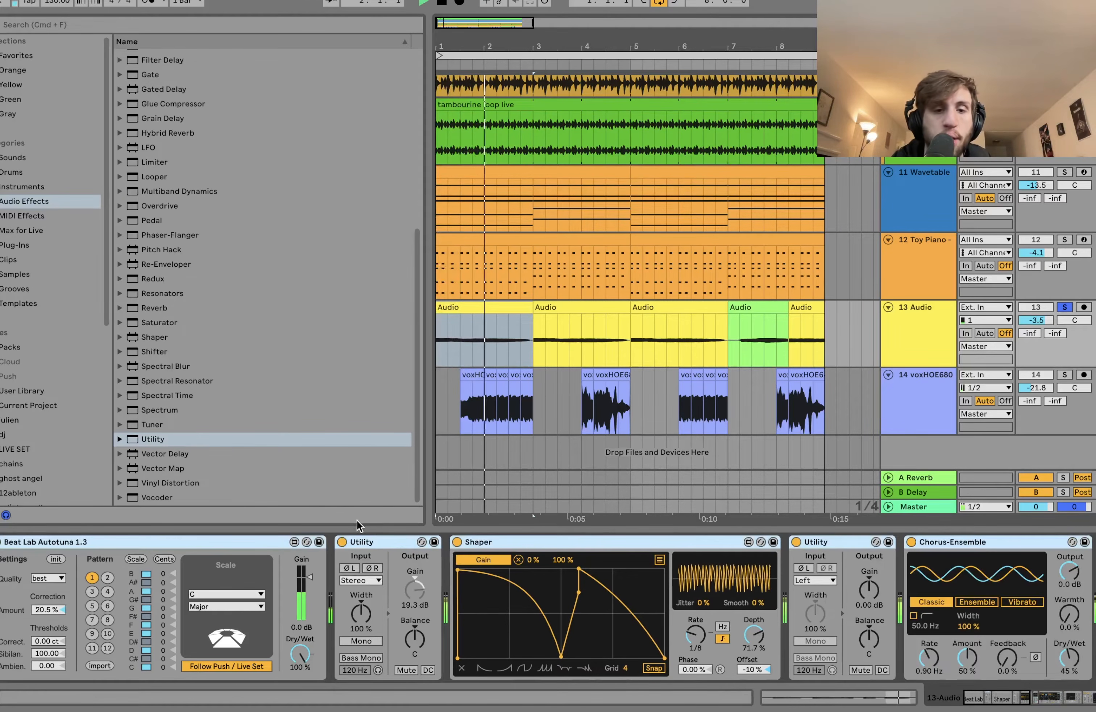
pyautogui.press('space')
pyautogui.click(342, 543)
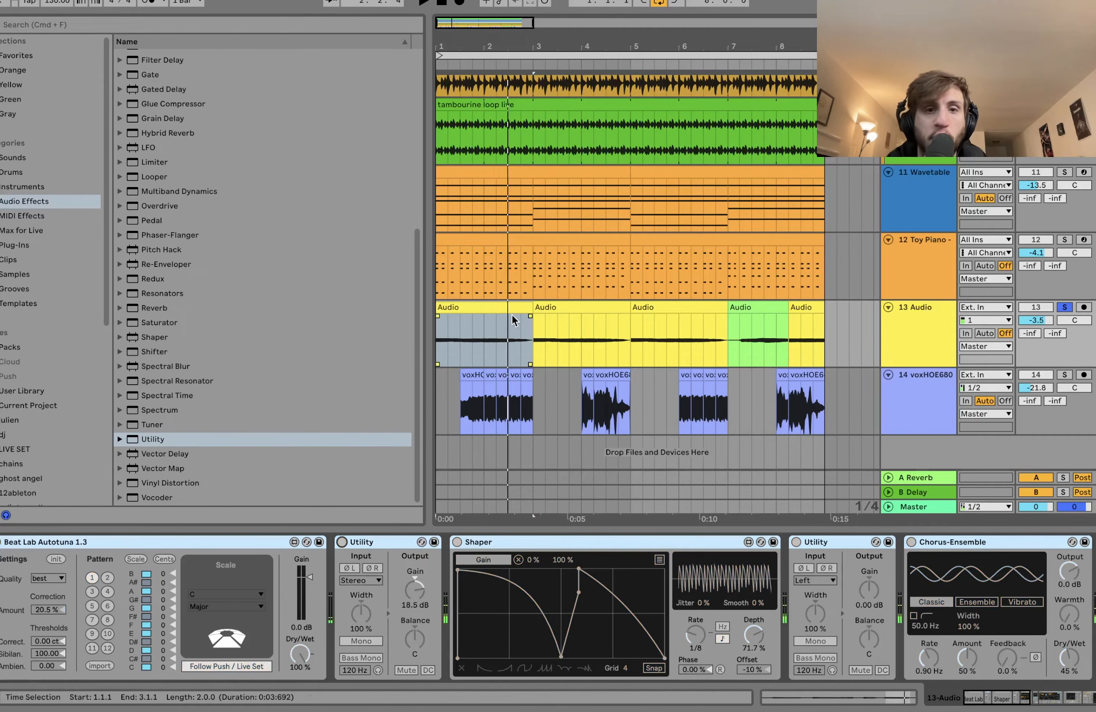
# - Audition the first yellow clip and the green clip at bar 7 on track 13 Audio without effects
pyautogui.click(497, 307)
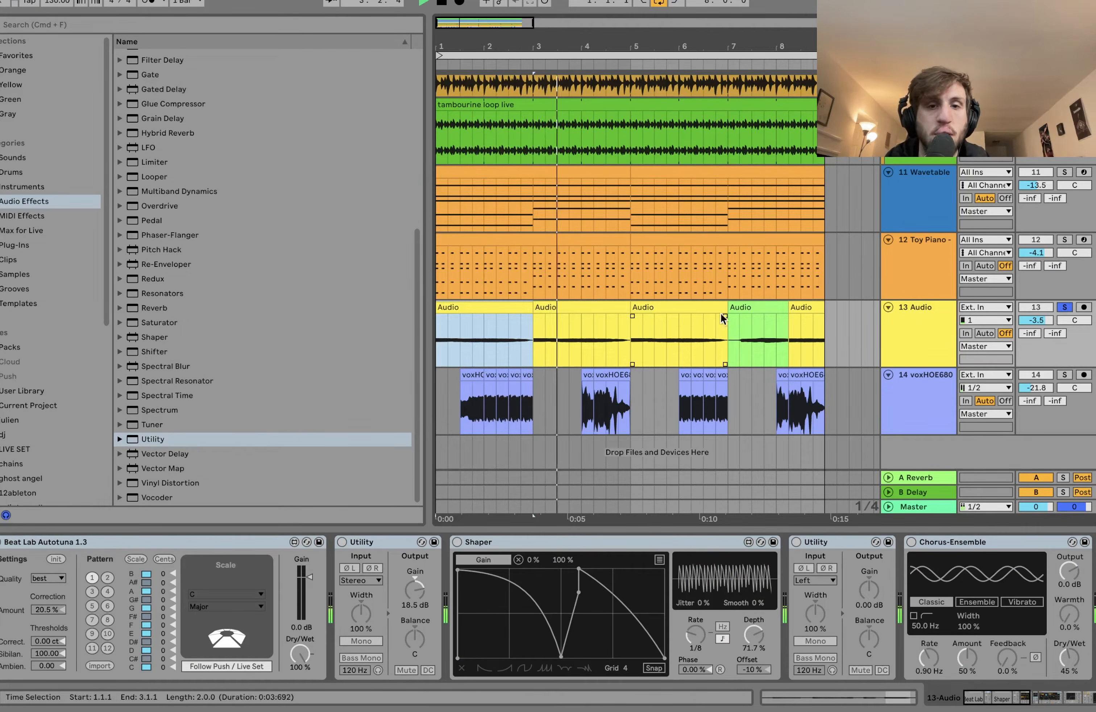
pyautogui.click(741, 308)
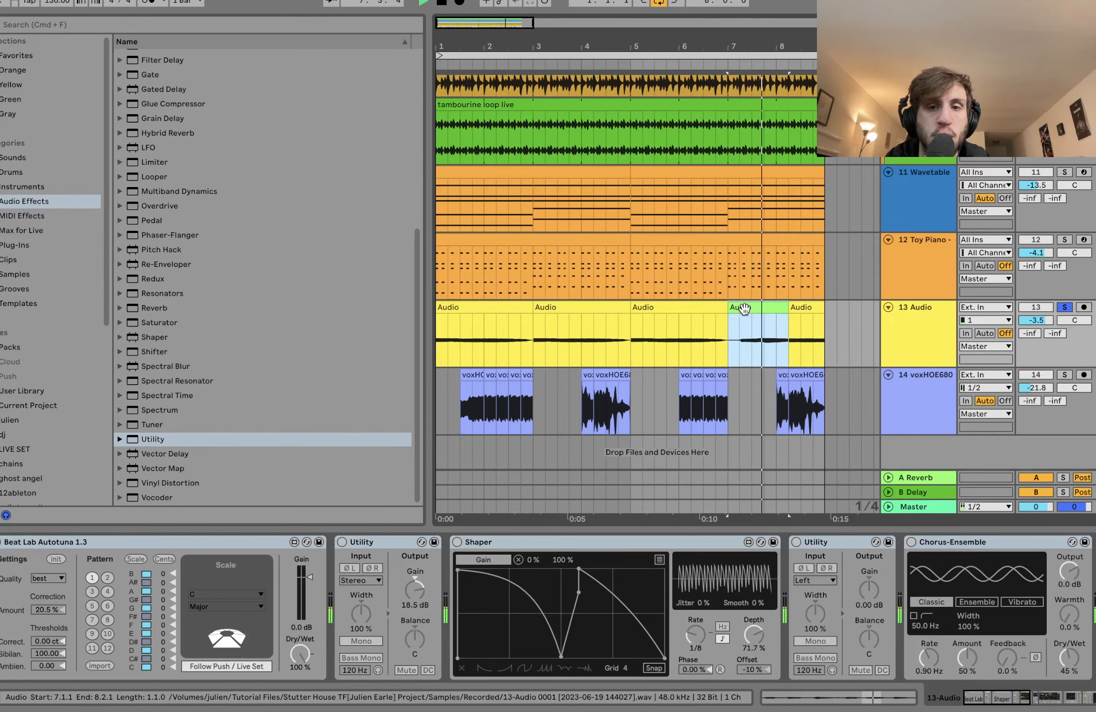
pyautogui.click(494, 306)
pyautogui.press('space')
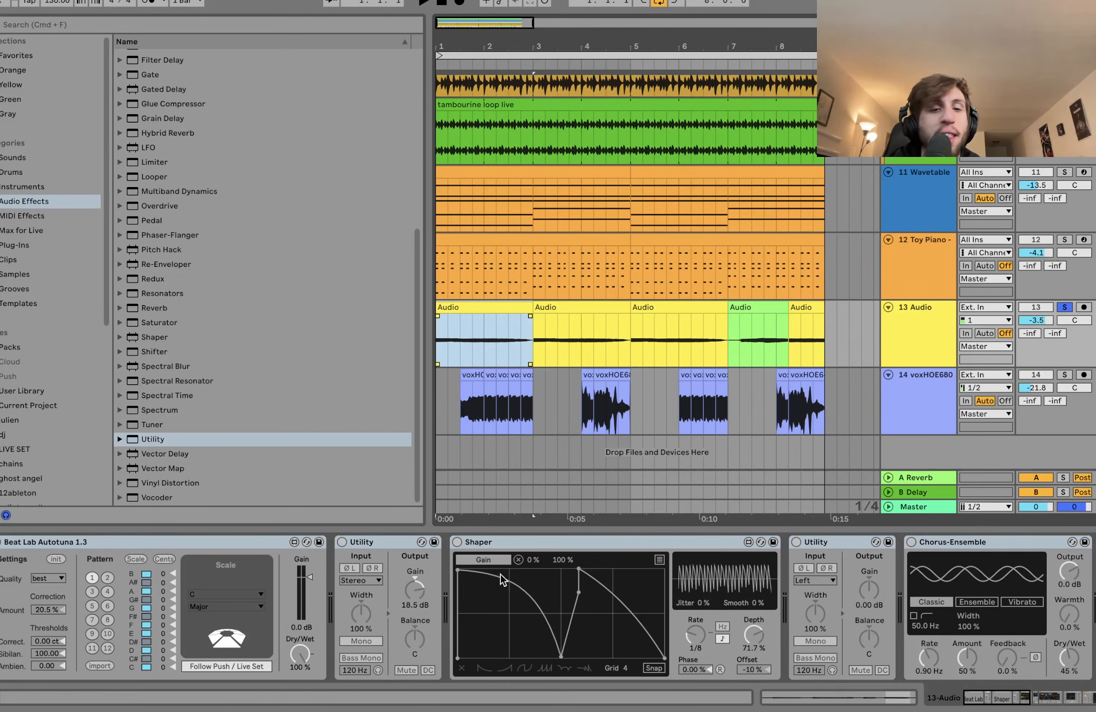
# - Switch all devices on track 13 Audio back on, play briefly and bypass them all again
pyautogui.click(459, 544)
pyautogui.press('space')
pyautogui.press('space')
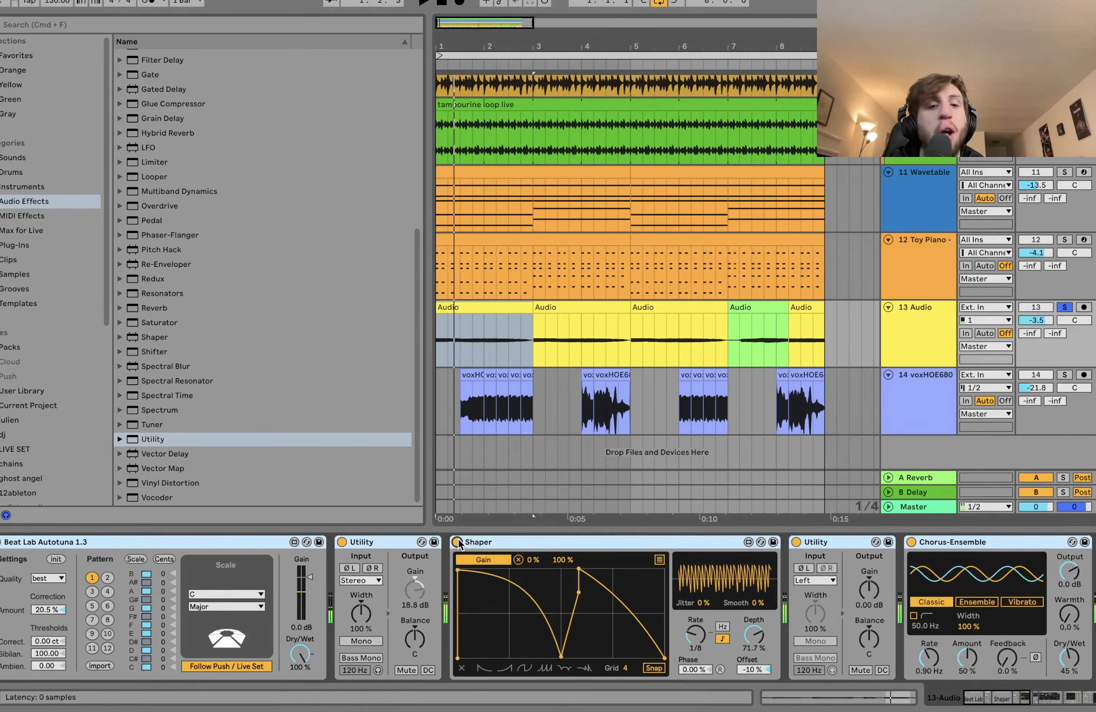
pyautogui.click(458, 540)
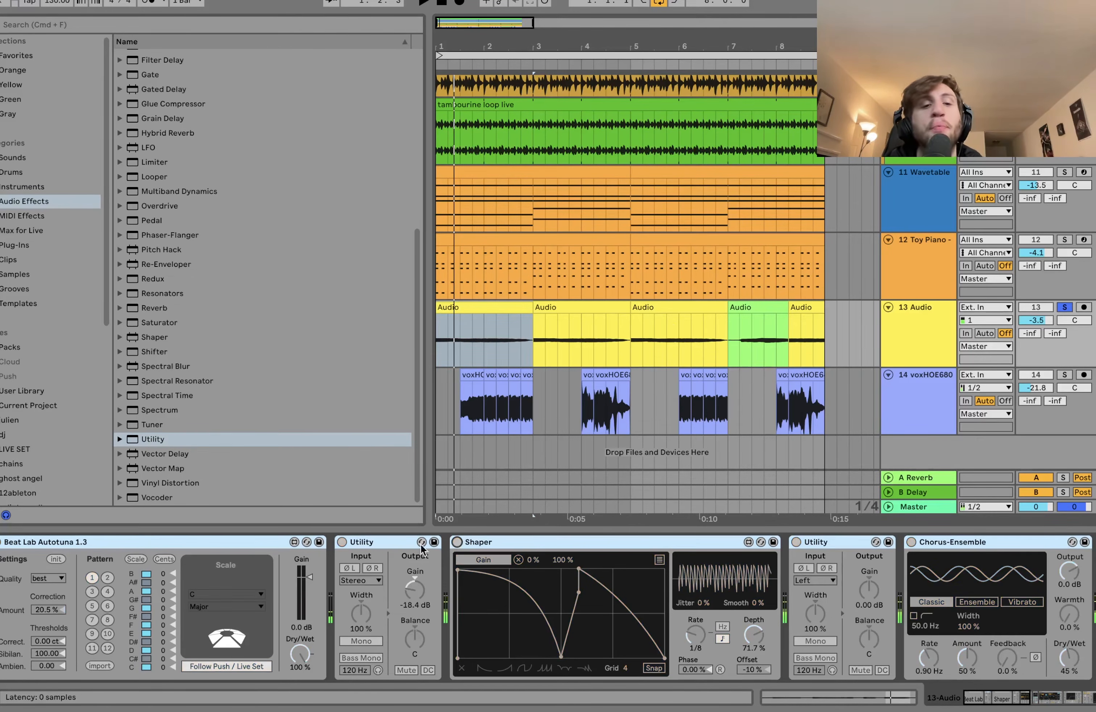
# - Compare the sample settings of the second, last and green clips on track 13 Audio, and return to its devices
pyautogui.click(473, 307)
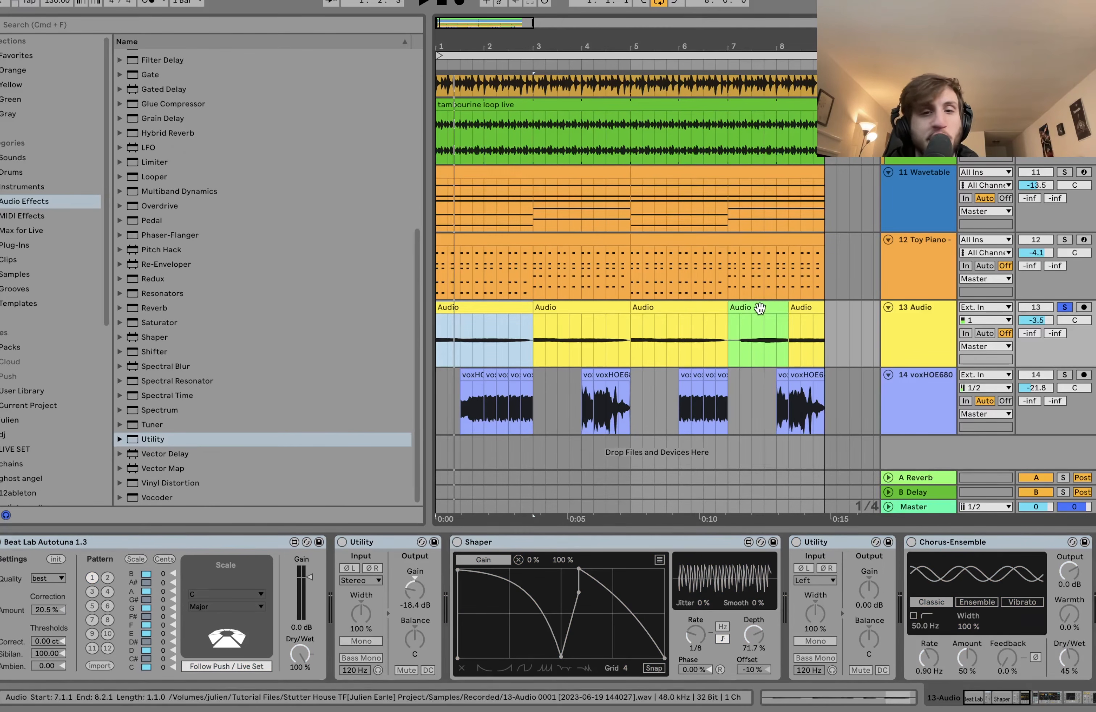
pyautogui.click(772, 306)
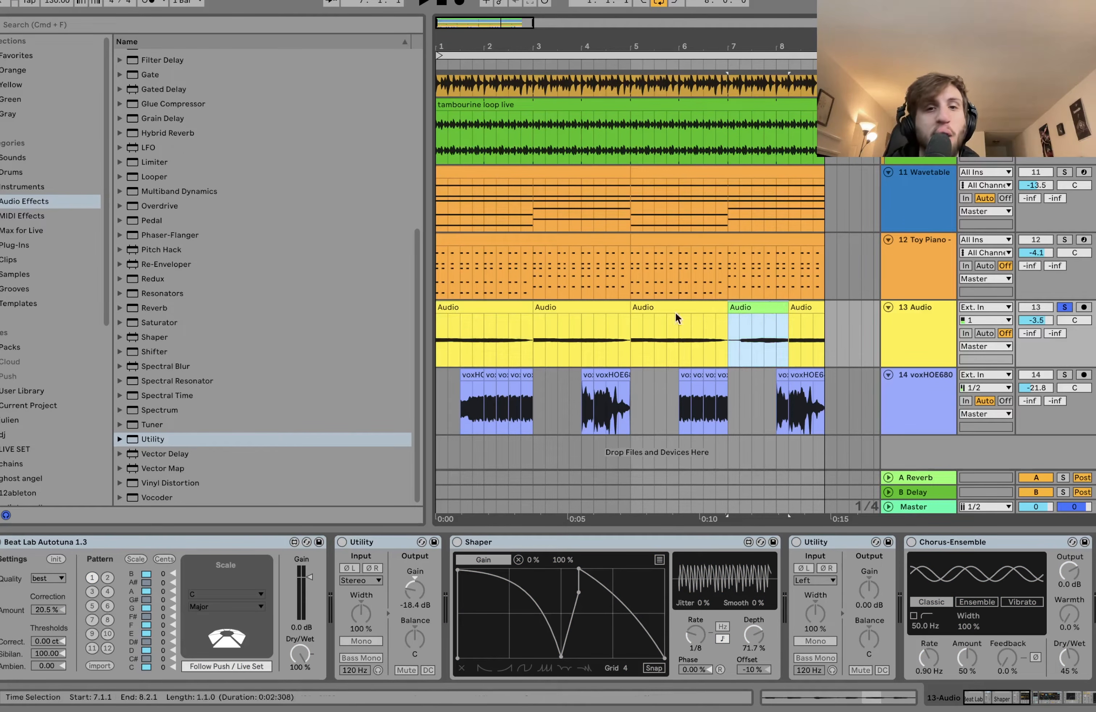
pyautogui.click(529, 302)
pyautogui.doubleClick(555, 319)
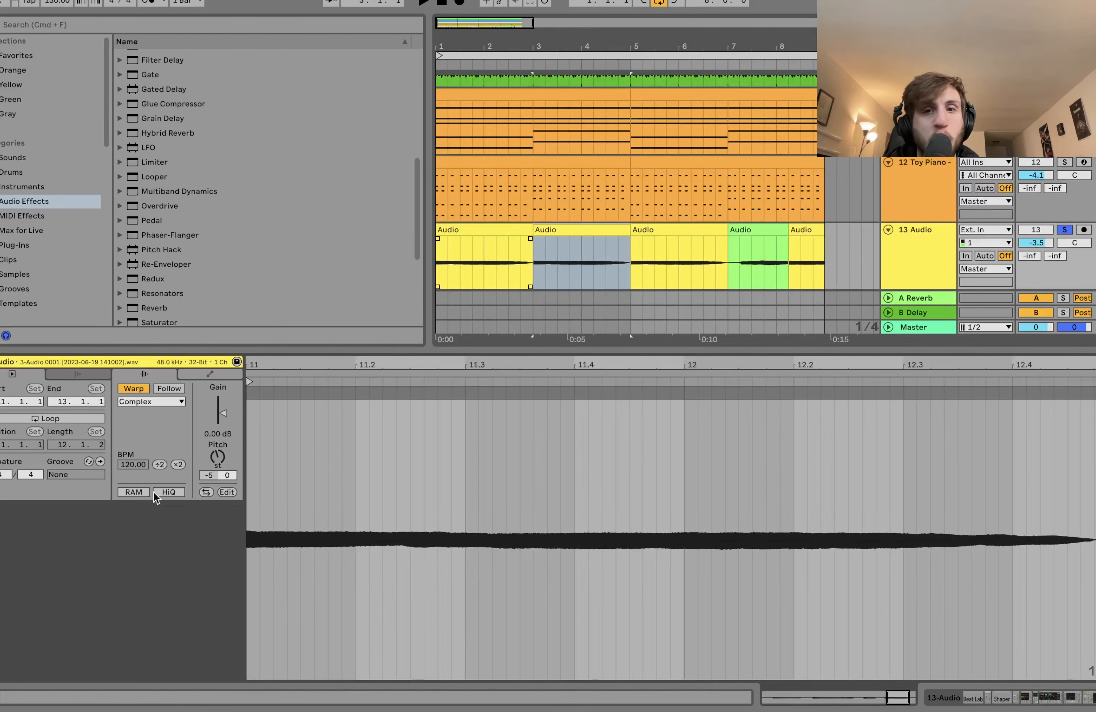
pyautogui.click(814, 229)
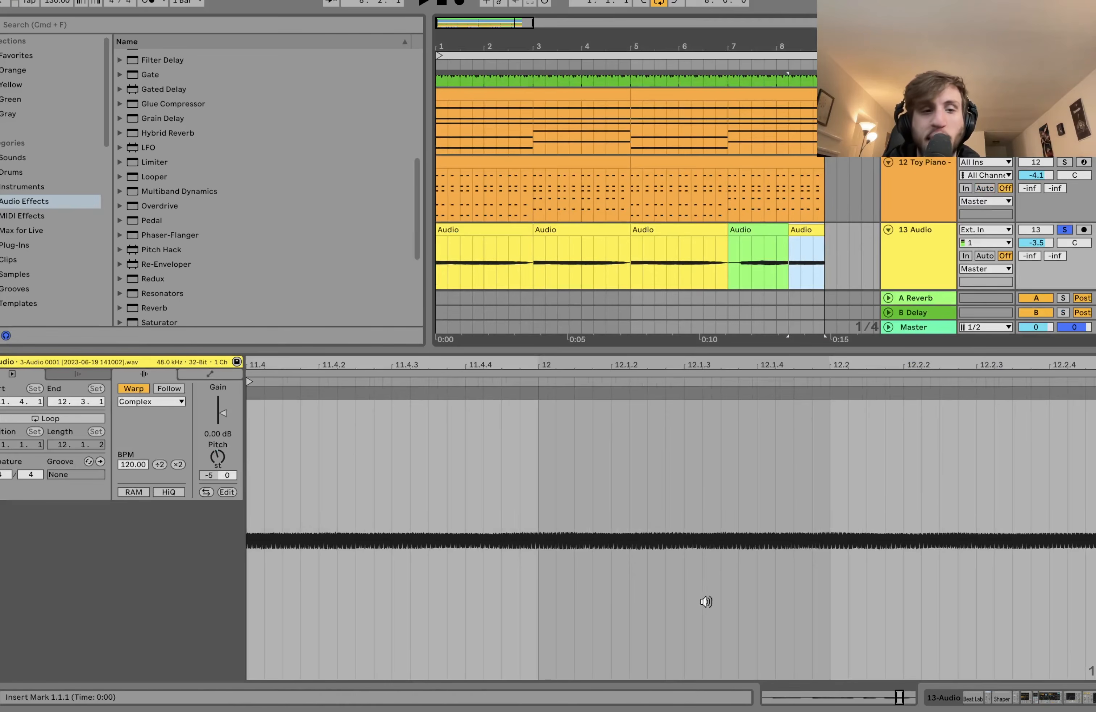
pyautogui.click(761, 229)
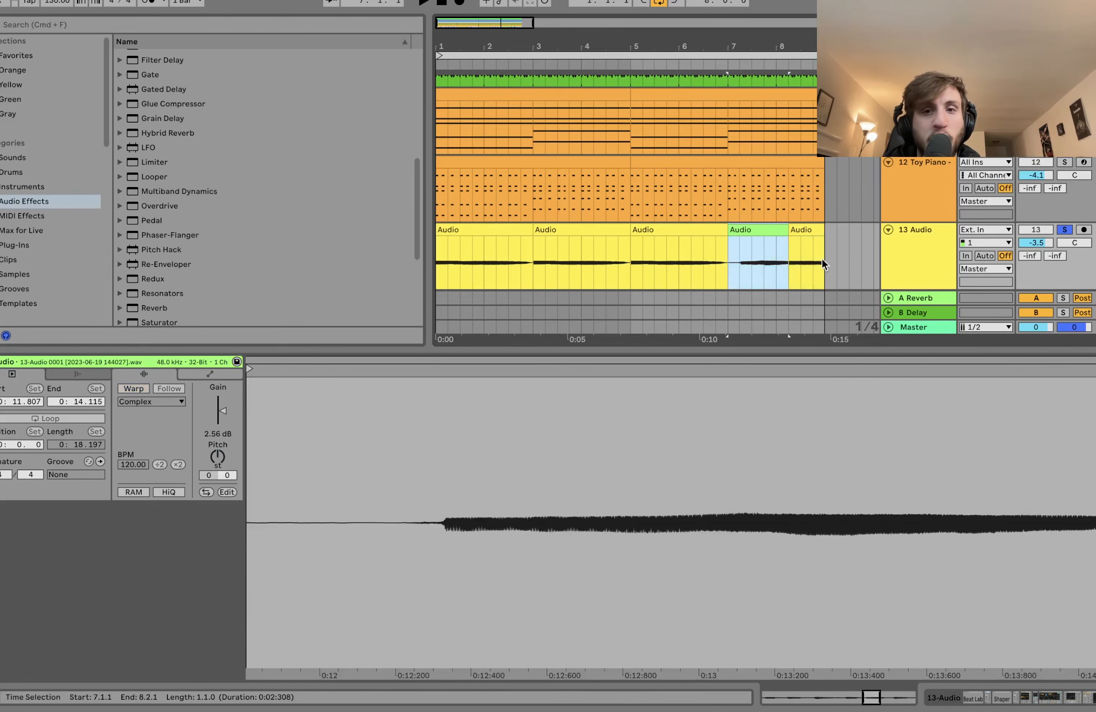
pyautogui.doubleClick(925, 248)
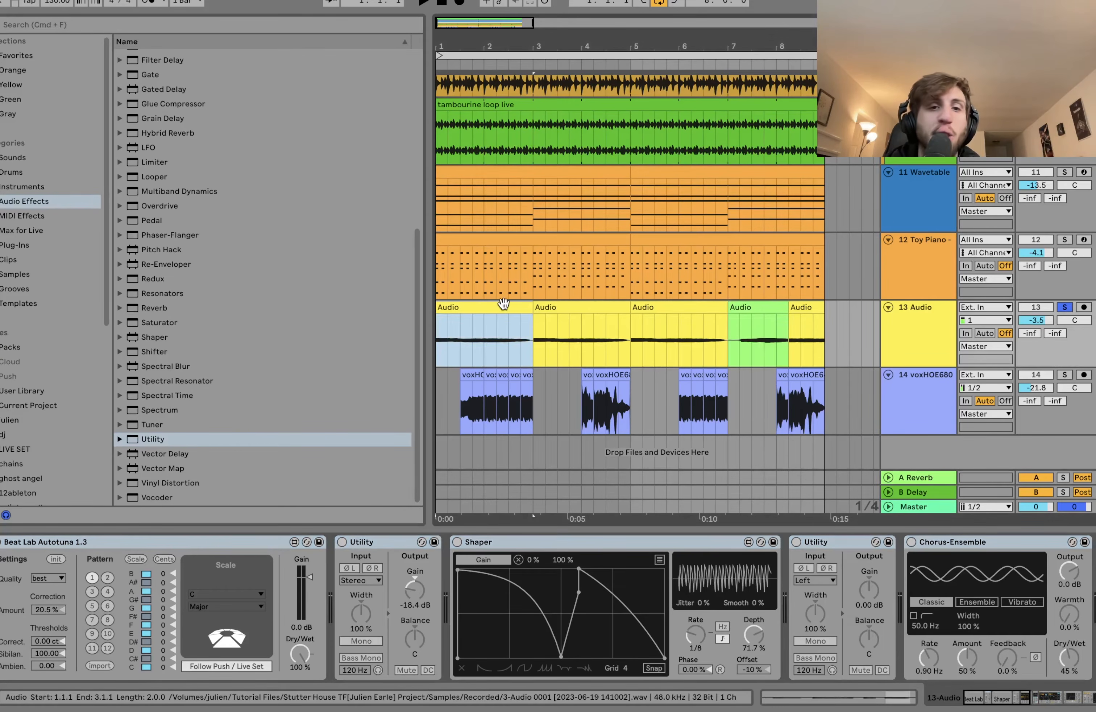
# - Turn on only Beat Lab Autotuna on track 13 Audio and audition the first clip and the green clip
pyautogui.click(503, 306)
pyautogui.scroll(-1, 563, 299)
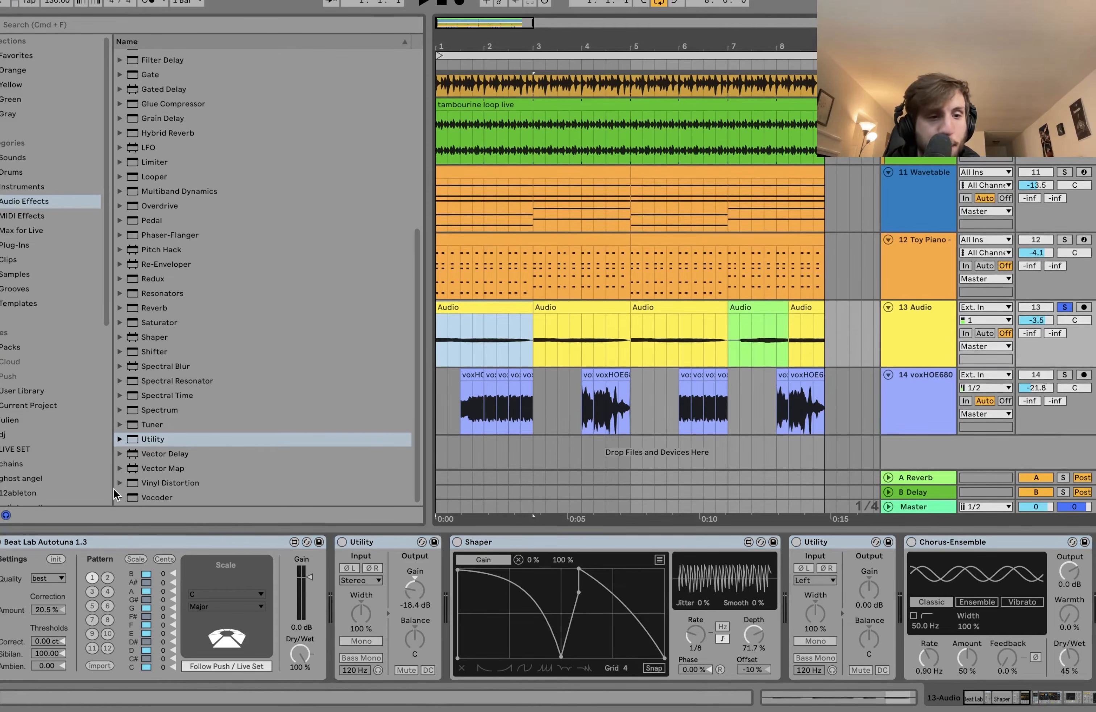
pyautogui.click(134, 539)
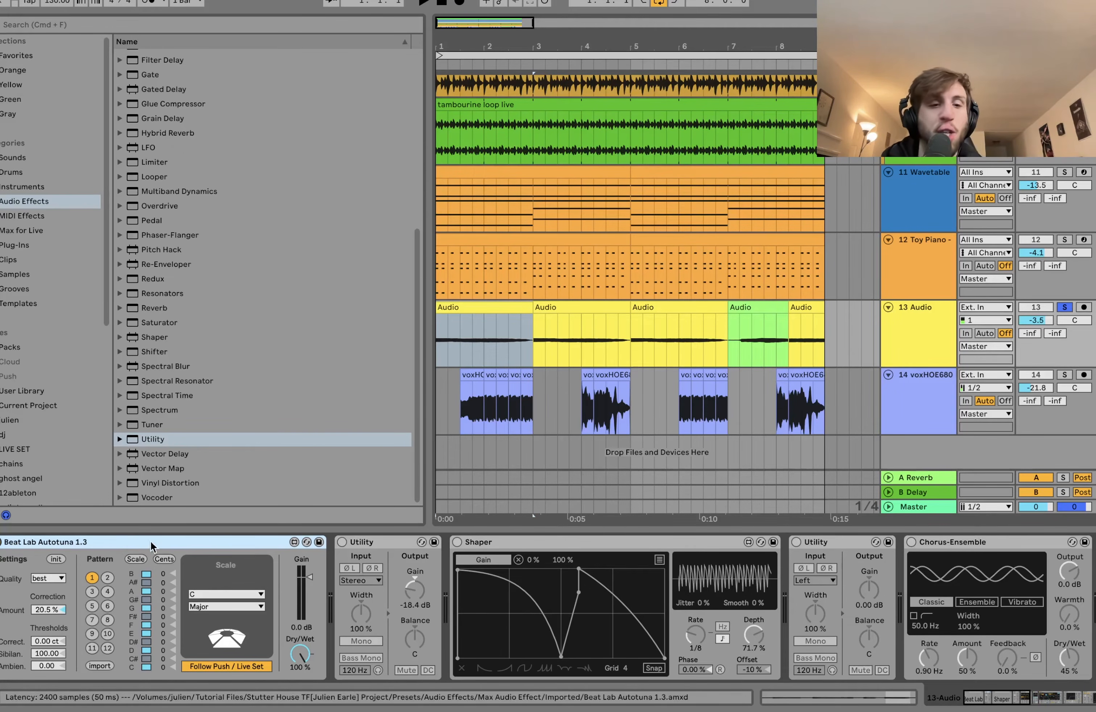
pyautogui.press('space')
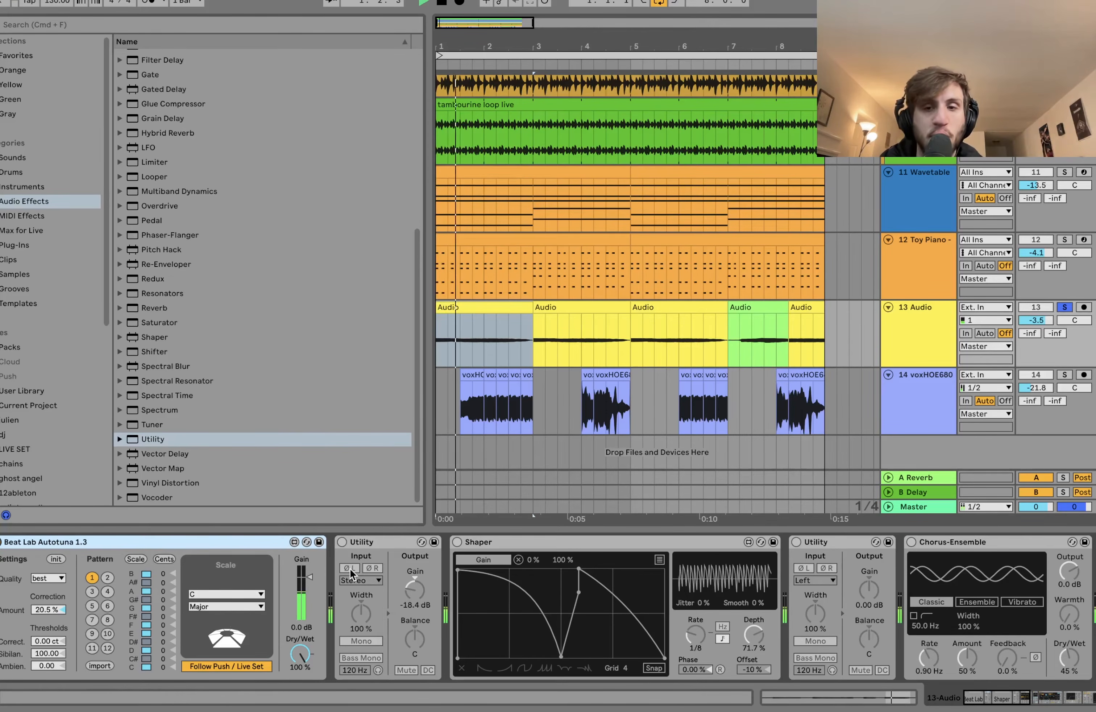
pyautogui.click(746, 306)
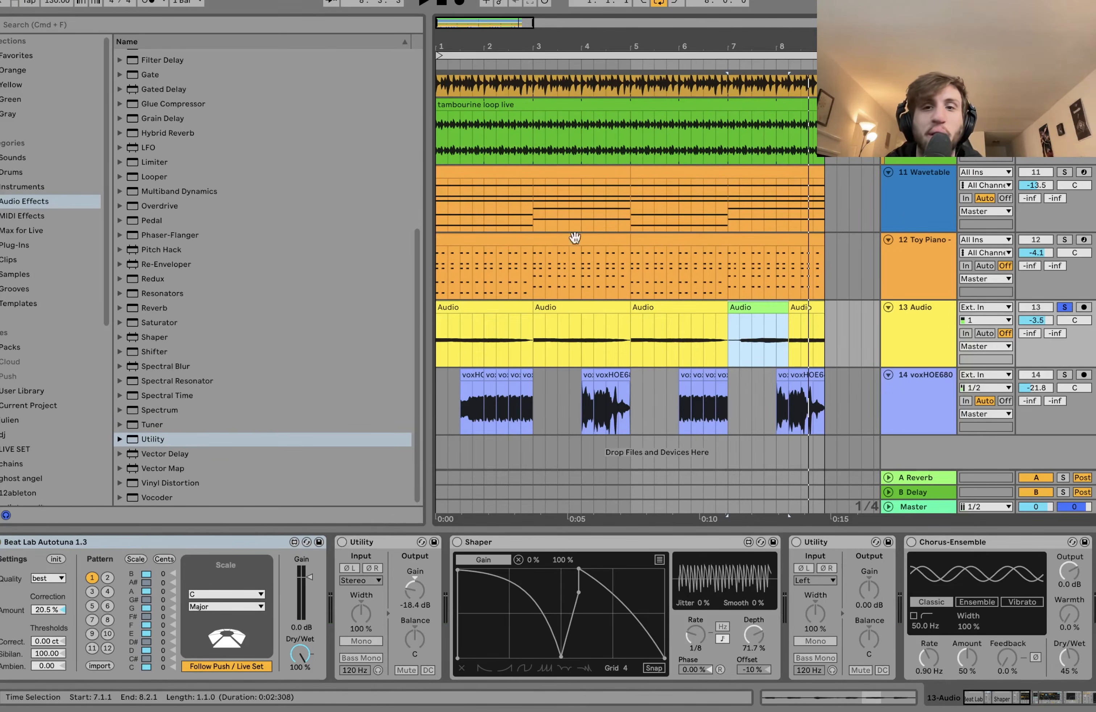
# - Turn on the Shaper and the first Utility on track 13 Audio and play from the first clip
pyautogui.click(460, 307)
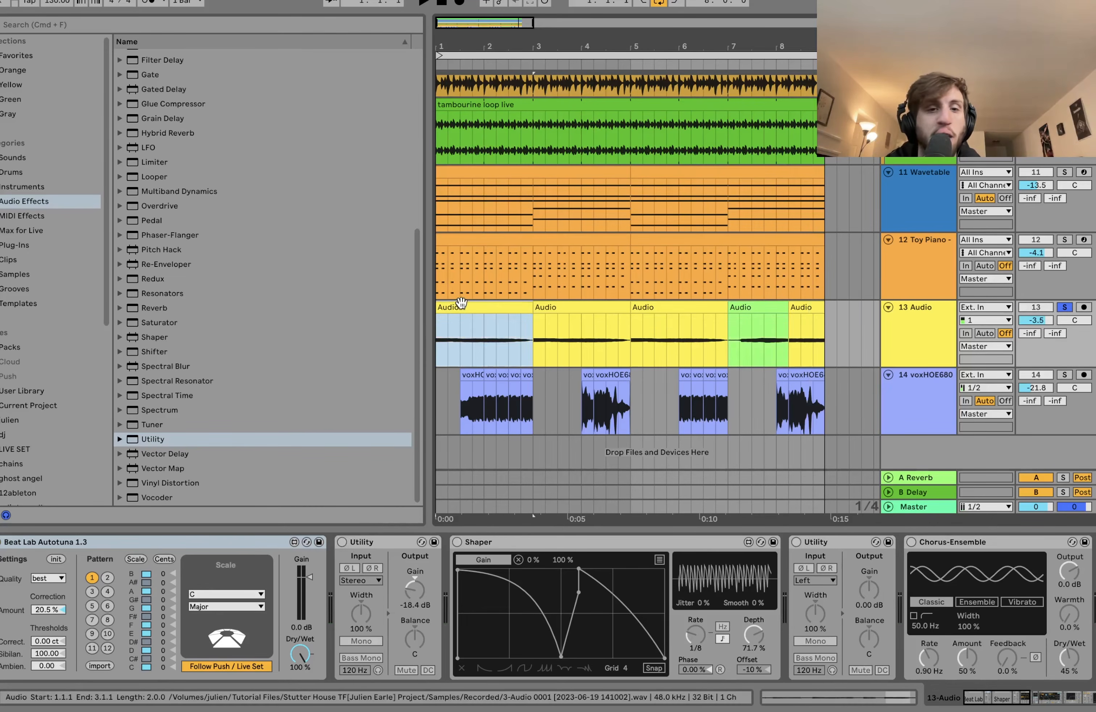
pyautogui.press('space')
pyautogui.click(457, 541)
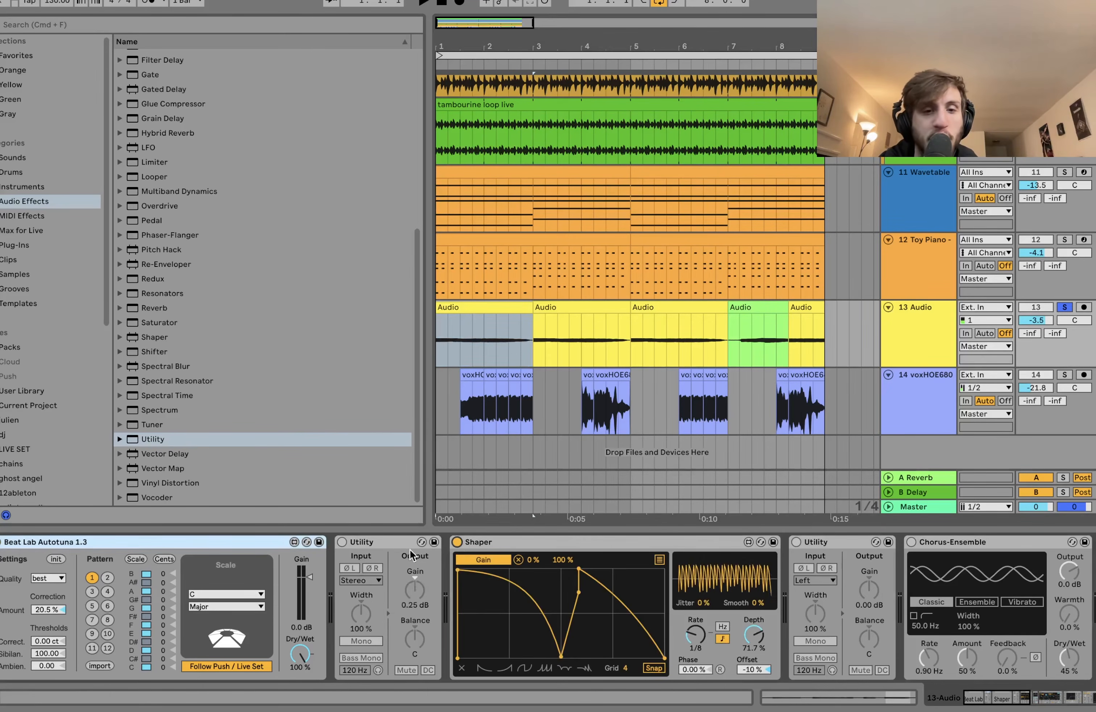
pyautogui.click(343, 541)
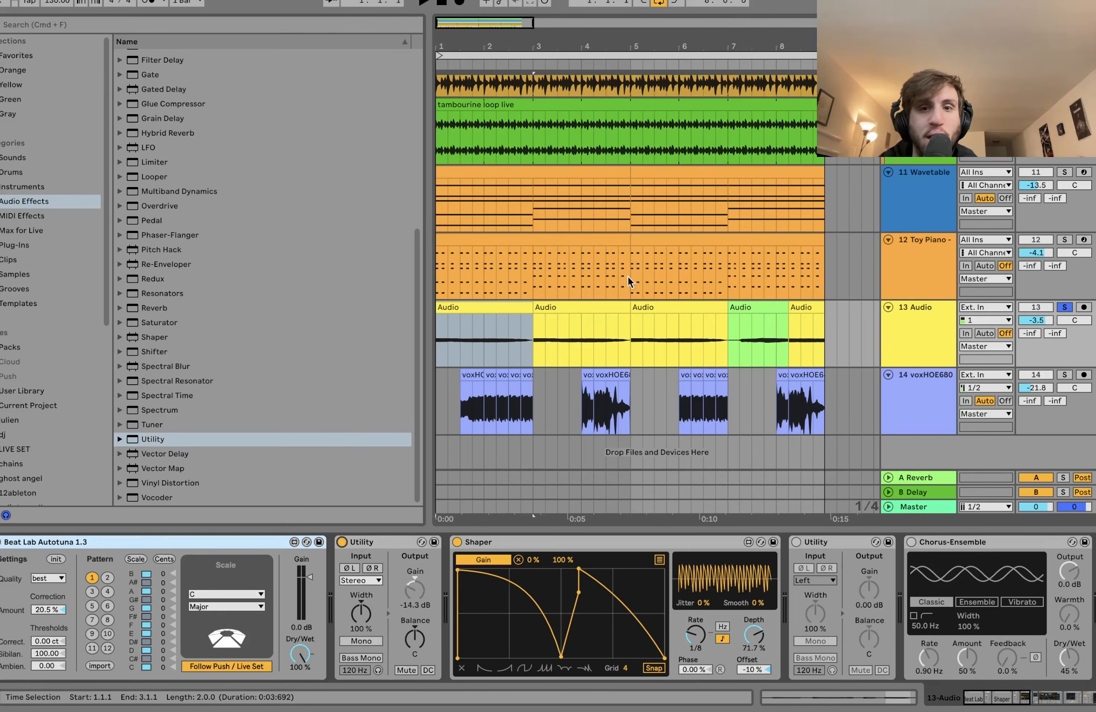
pyautogui.press('space')
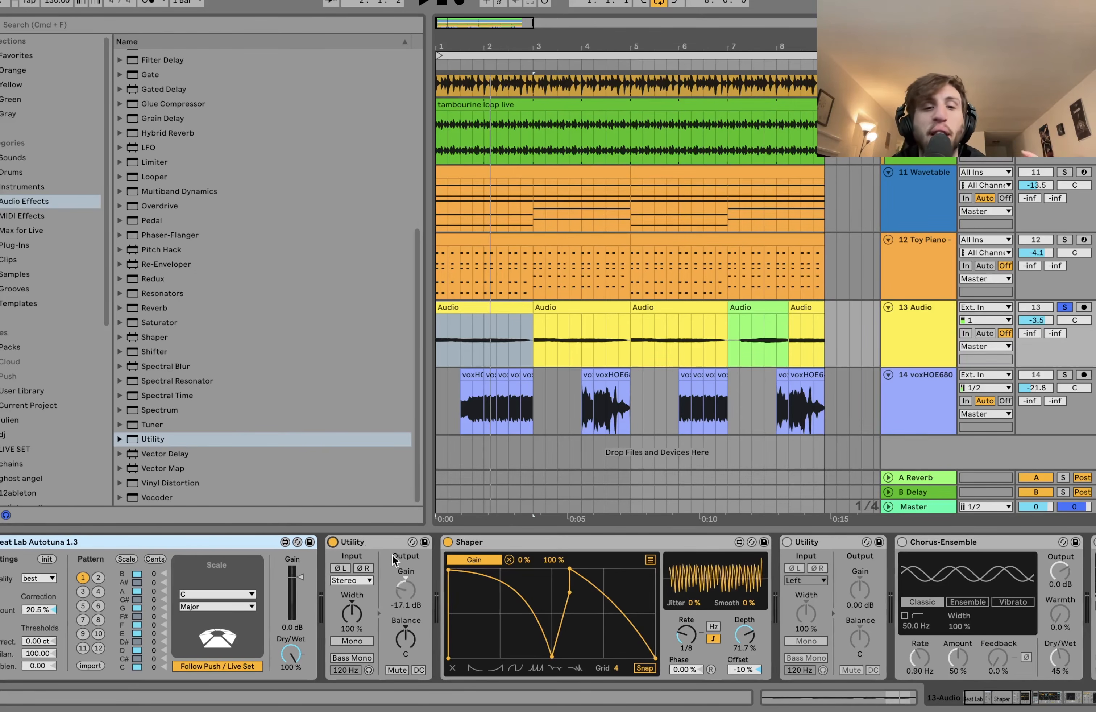
# - Look along the device chain and audition the vocal with the Wavetable track soloed alongside it, removing that solo again
pyautogui.hscroll(6, 392, 555)
pyautogui.hscroll(-5, 392, 555)
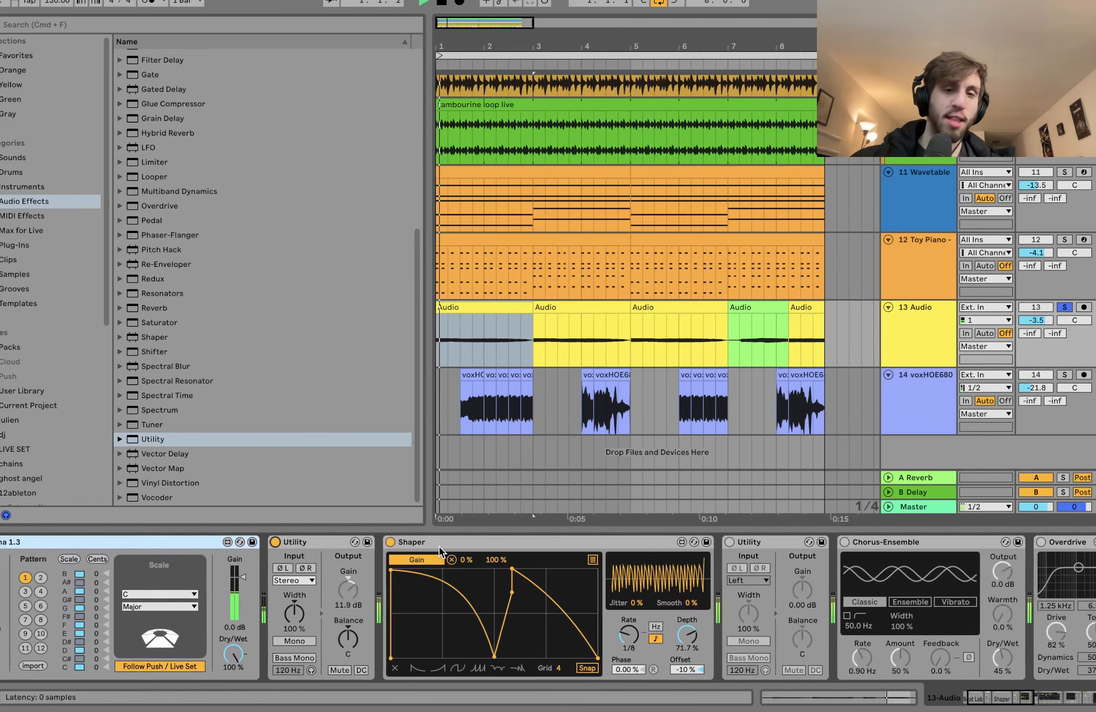
pyautogui.click(1064, 173)
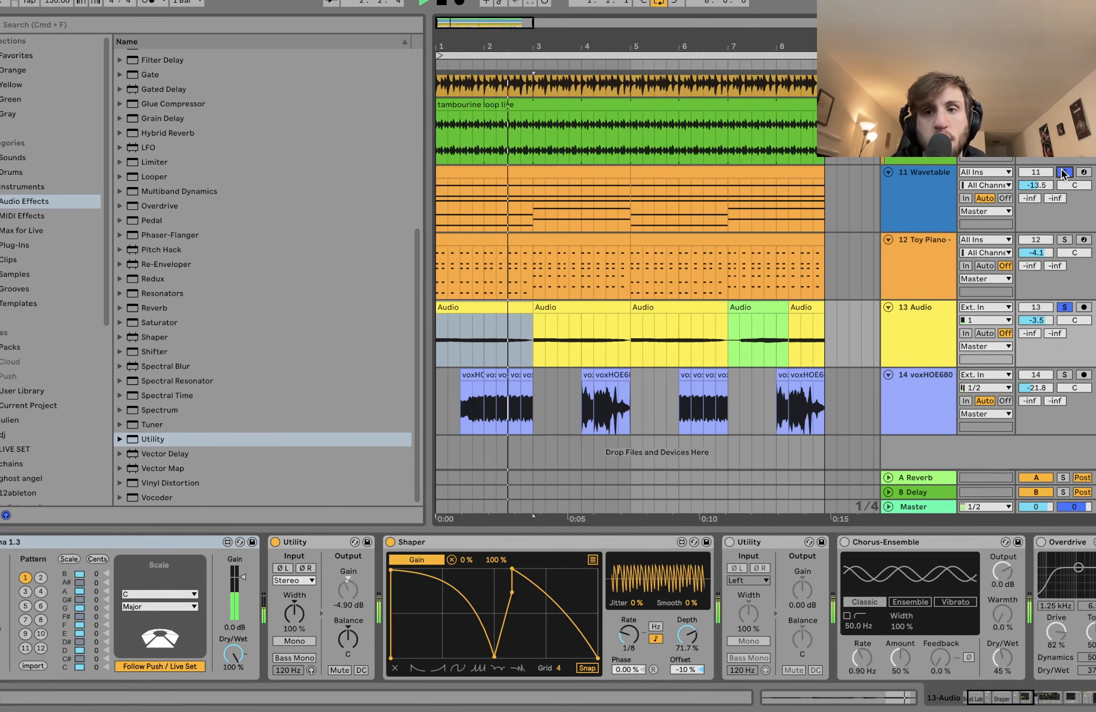
pyautogui.click(1063, 173)
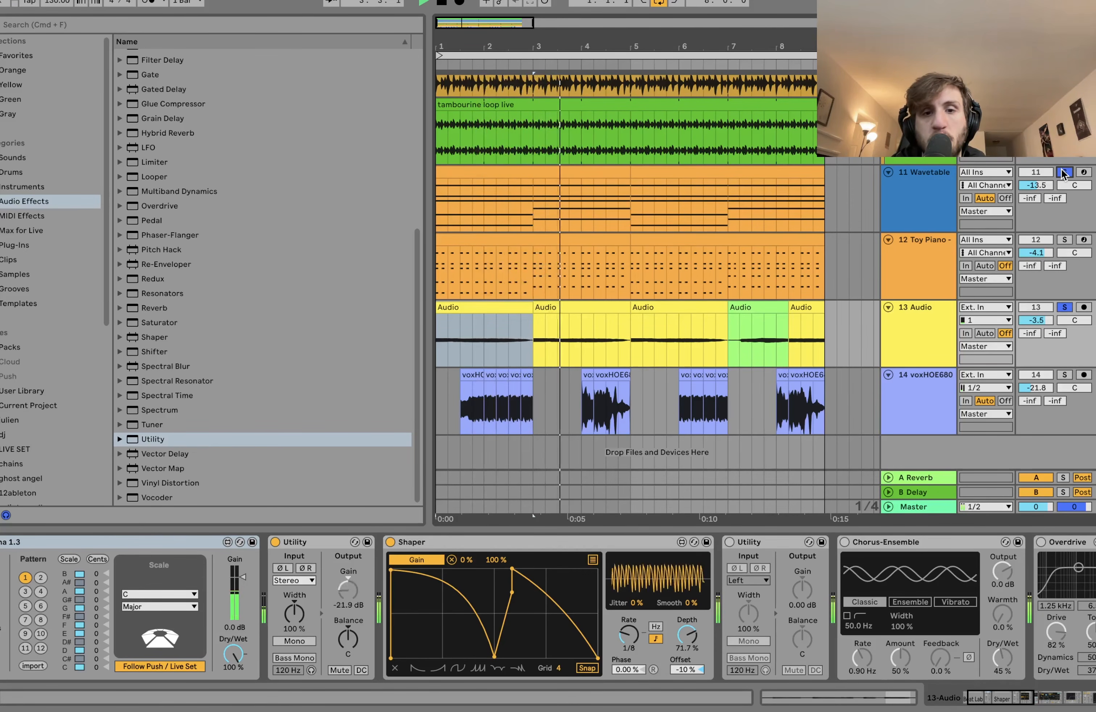
# - Turn on the second Utility, Chorus-Ensemble, Overdrive and Reverb on track 13 Audio while auditioning the vocal
pyautogui.click(729, 542)
pyautogui.hscroll(7, 726, 541)
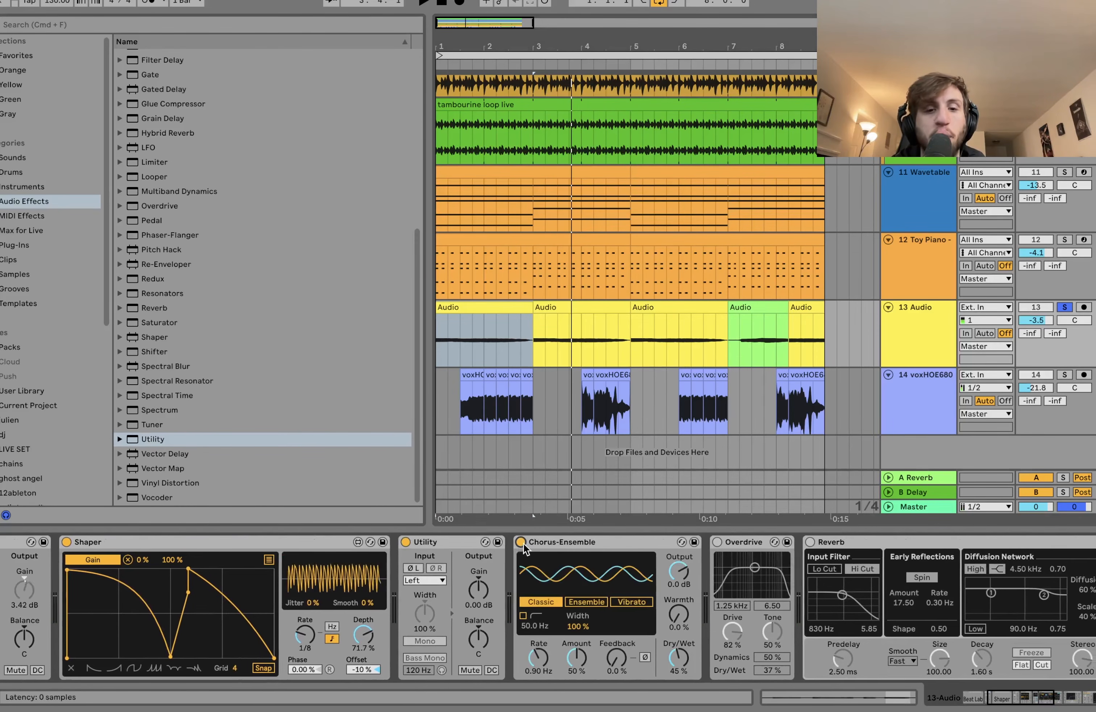
pyautogui.hscroll(8, 387, 593)
pyautogui.press('space')
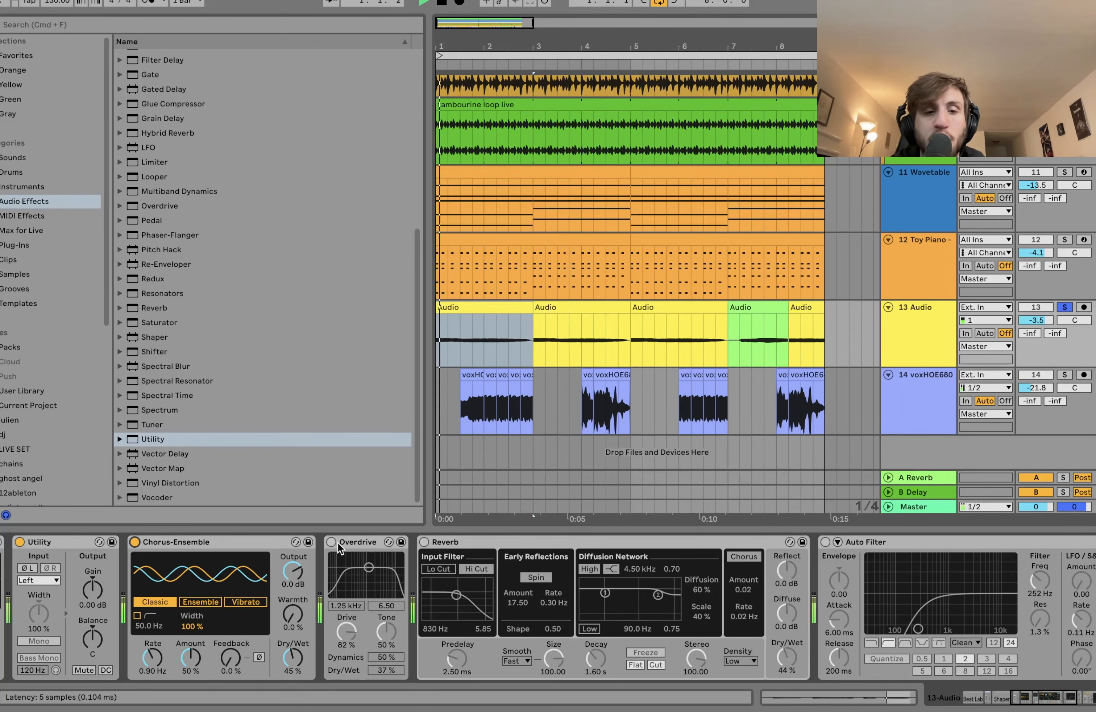
pyautogui.click(331, 541)
pyautogui.click(423, 542)
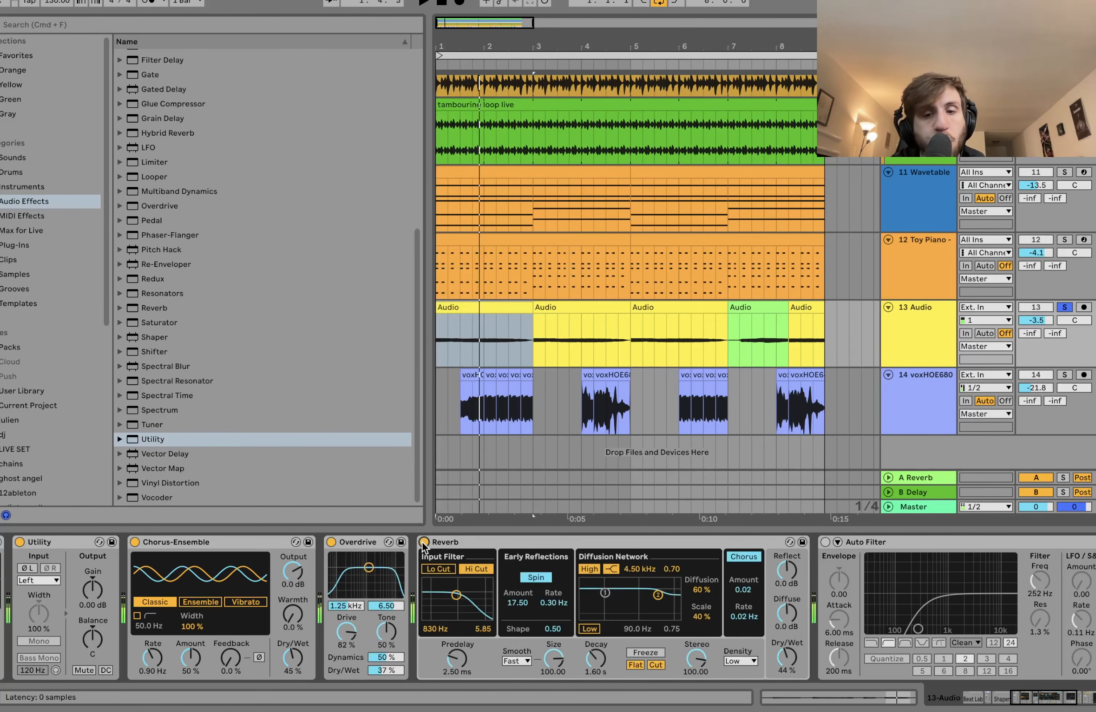
# - Turn on the Auto Filter and Compressor on track 13 Audio and play the vocal through the full chain
pyautogui.hscroll(8, 423, 541)
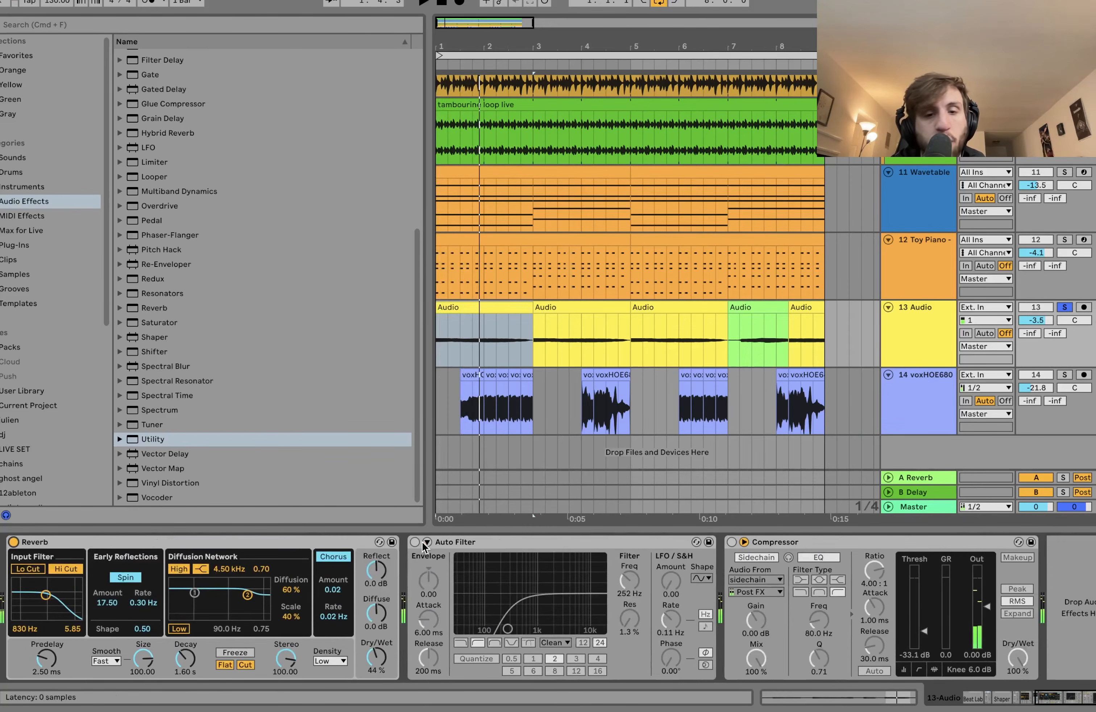
pyautogui.press('space')
pyautogui.click(731, 542)
pyautogui.press('space')
# - Solo only track 14 voxHOE680, show its devices and delete the device directly before the first Utility
pyautogui.click(1064, 375)
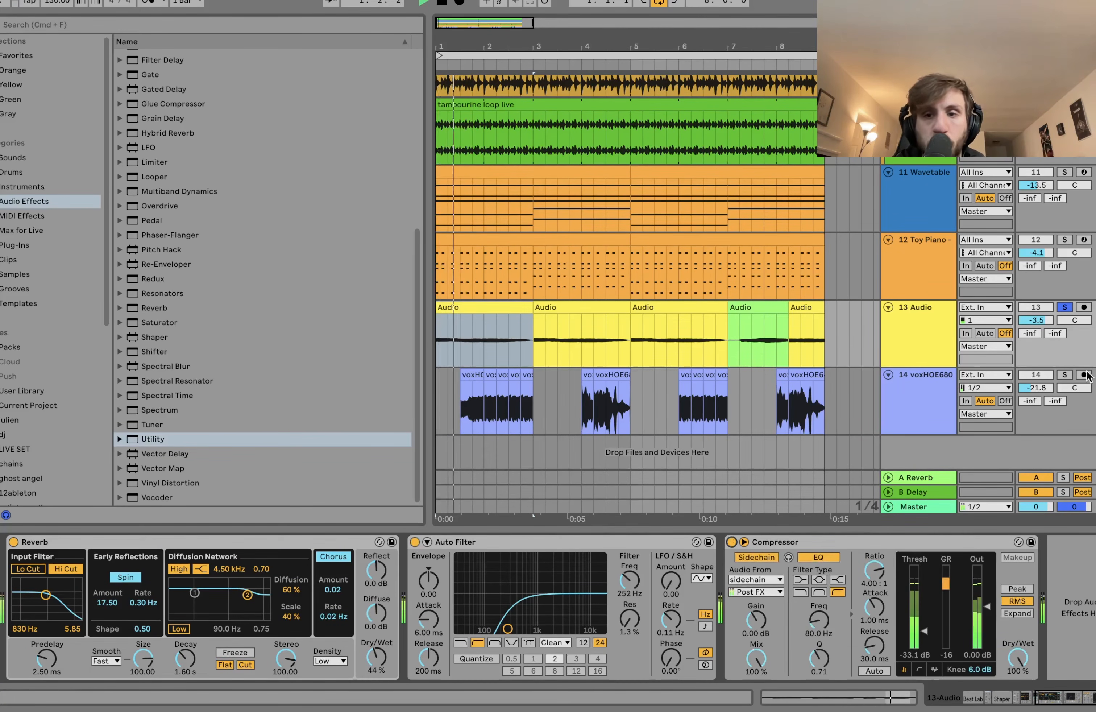
pyautogui.press('space')
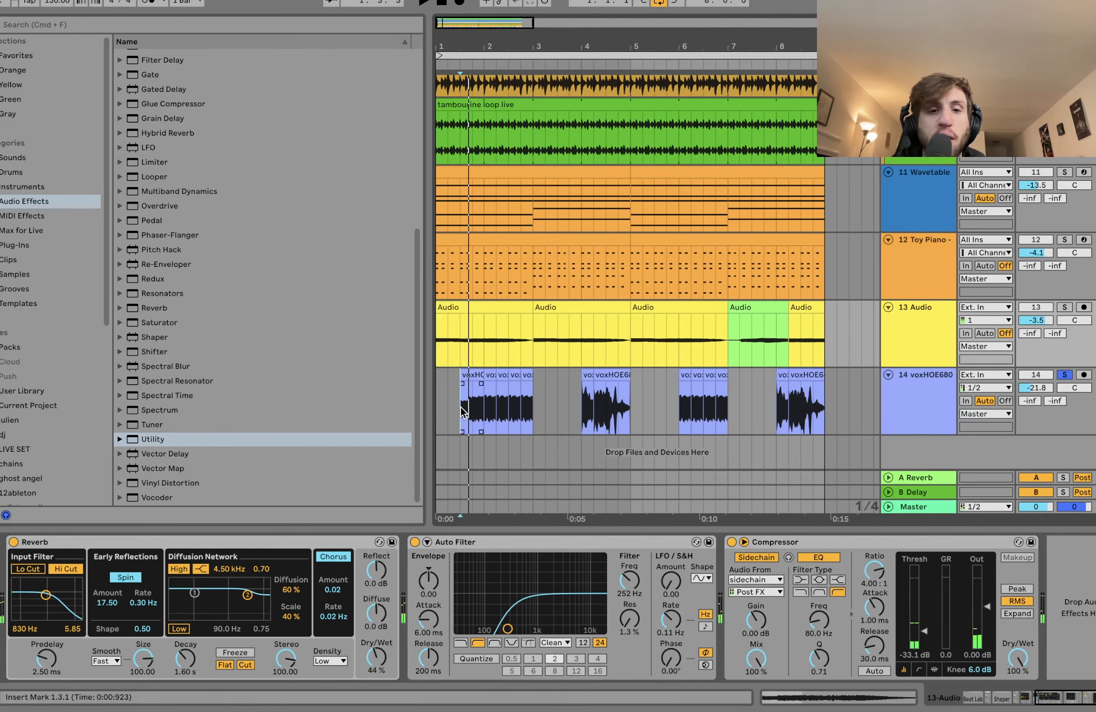
pyautogui.click(460, 406)
pyautogui.click(394, 540)
pyautogui.press('Delete')
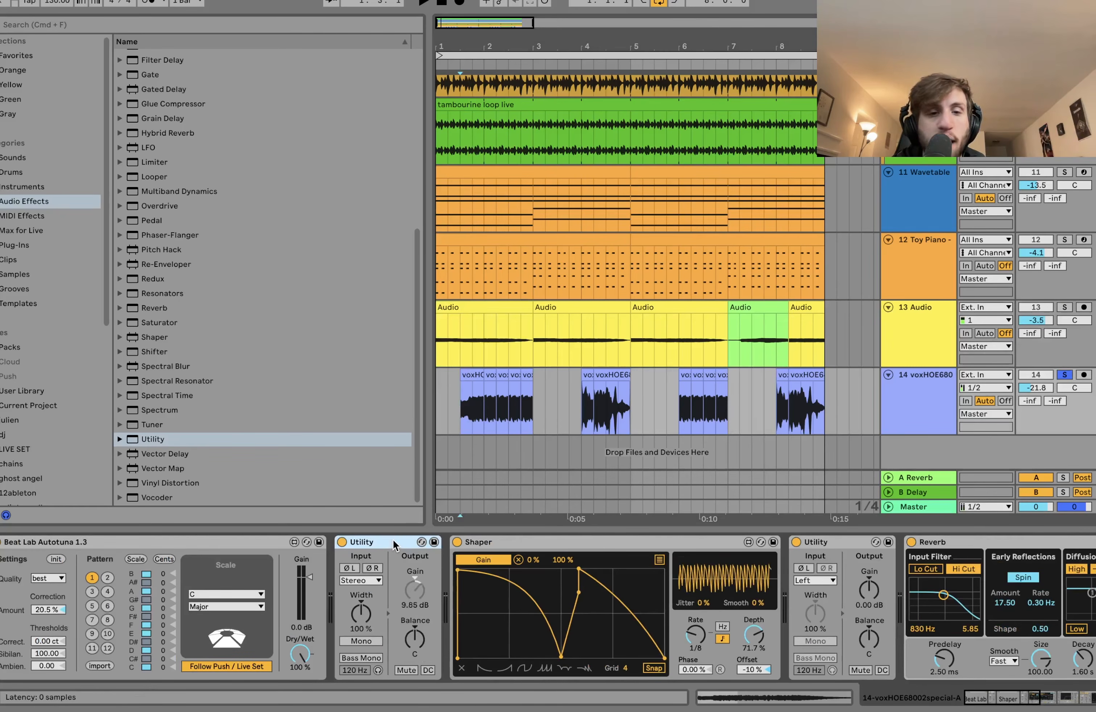
# - Bypass all devices on track 14 voxHOE680 and play its first clip dry
pyautogui.press('super+a')
pyautogui.click(341, 542)
pyautogui.press('space')
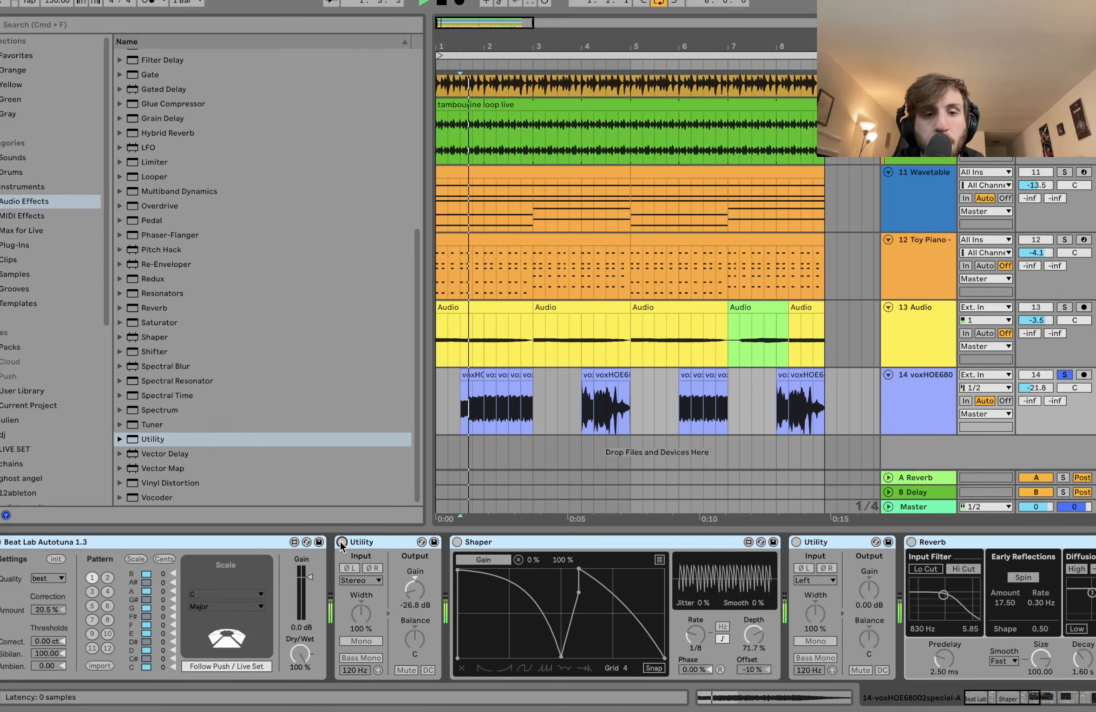
# - Audition the dry vocal on track 14 voxHOE680 from its first clip and from the clip at bar 4
pyautogui.click(471, 374)
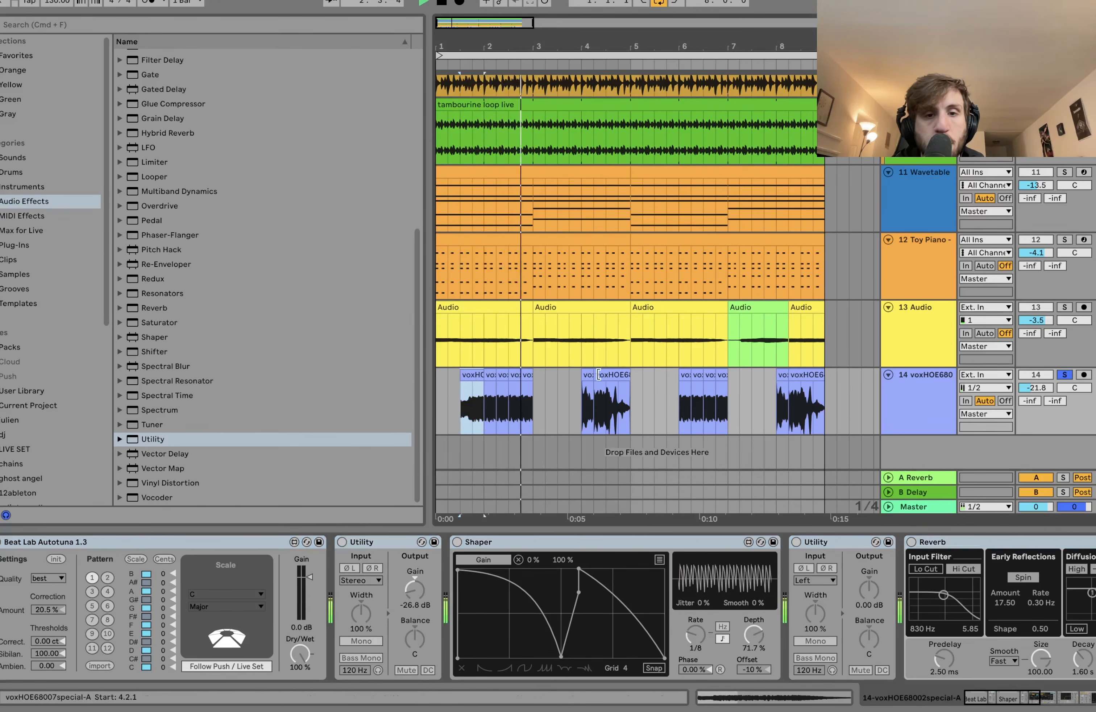
pyautogui.click(585, 375)
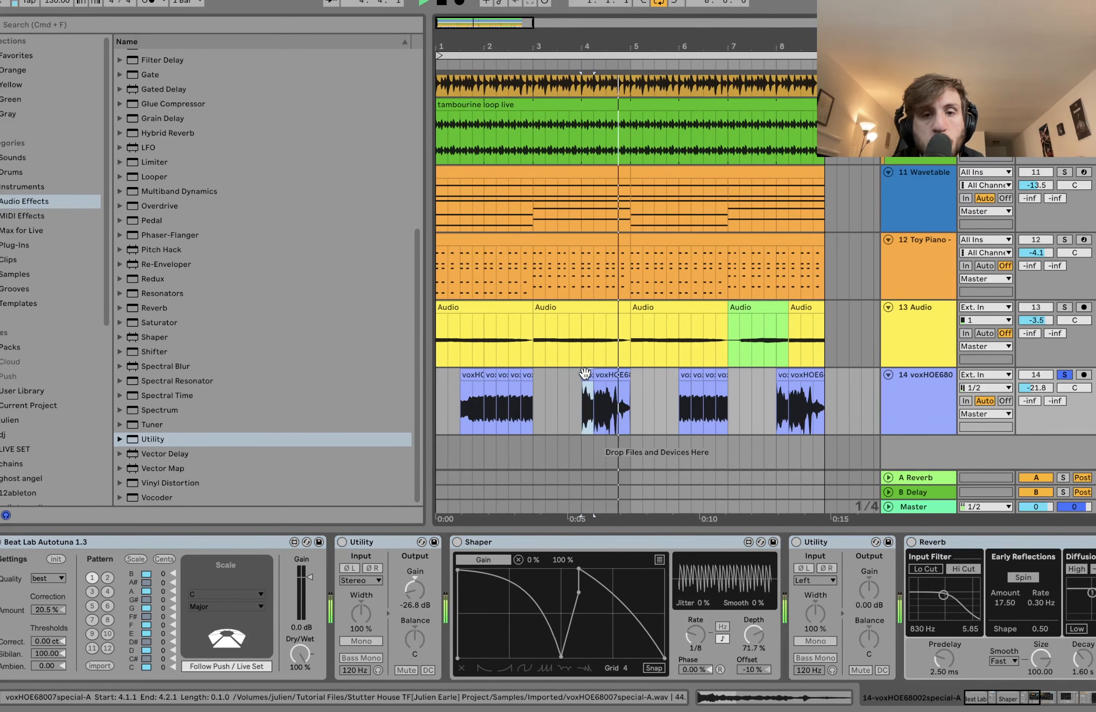
pyautogui.press('space')
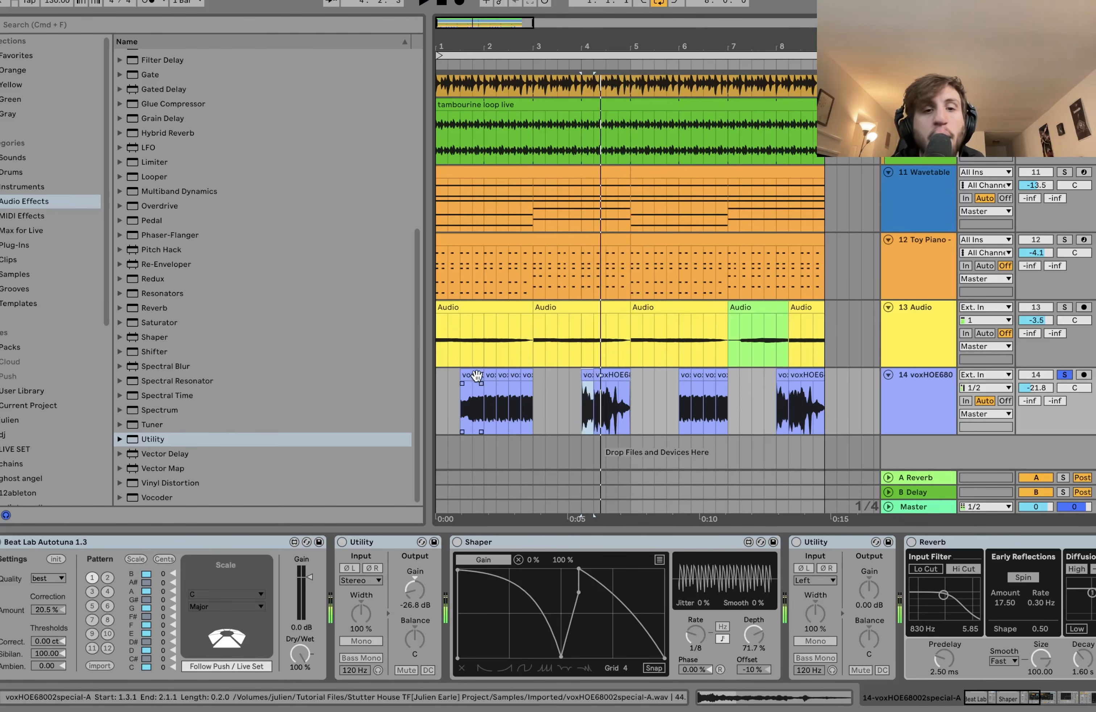
# - Turn on Beat Lab Autotuna, Shaper and the first Utility on track 14 while playing its first clip, and solo track 13 Audio alongside it
pyautogui.click(471, 377)
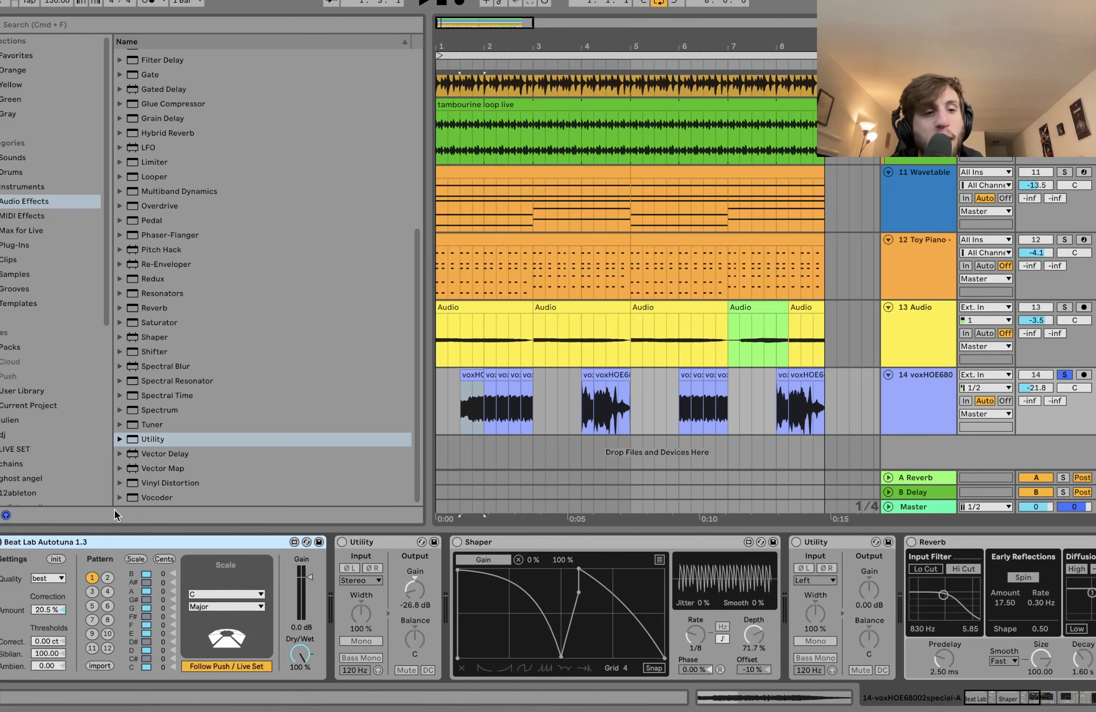
pyautogui.press('space')
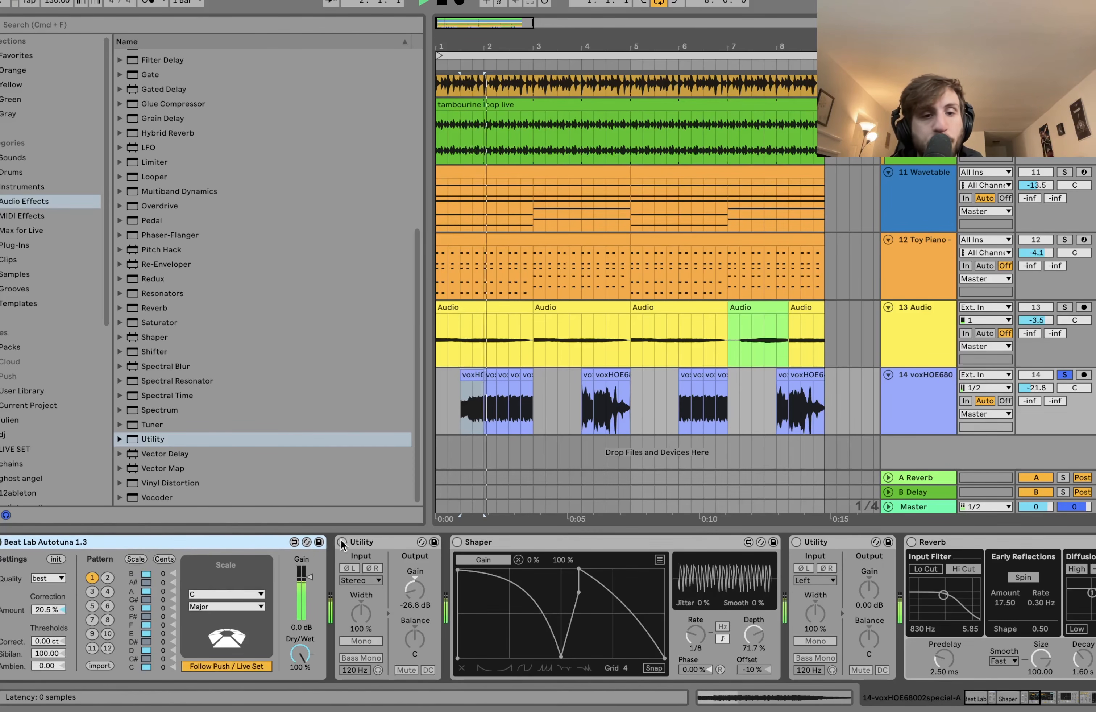
pyautogui.click(457, 542)
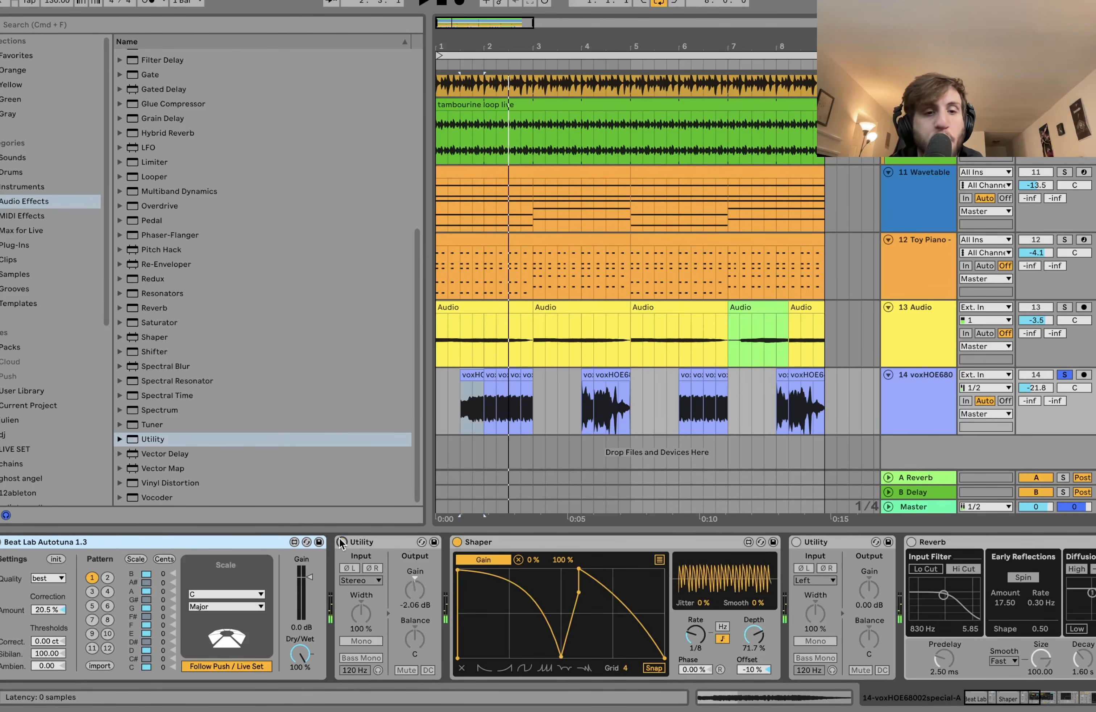
pyautogui.click(342, 543)
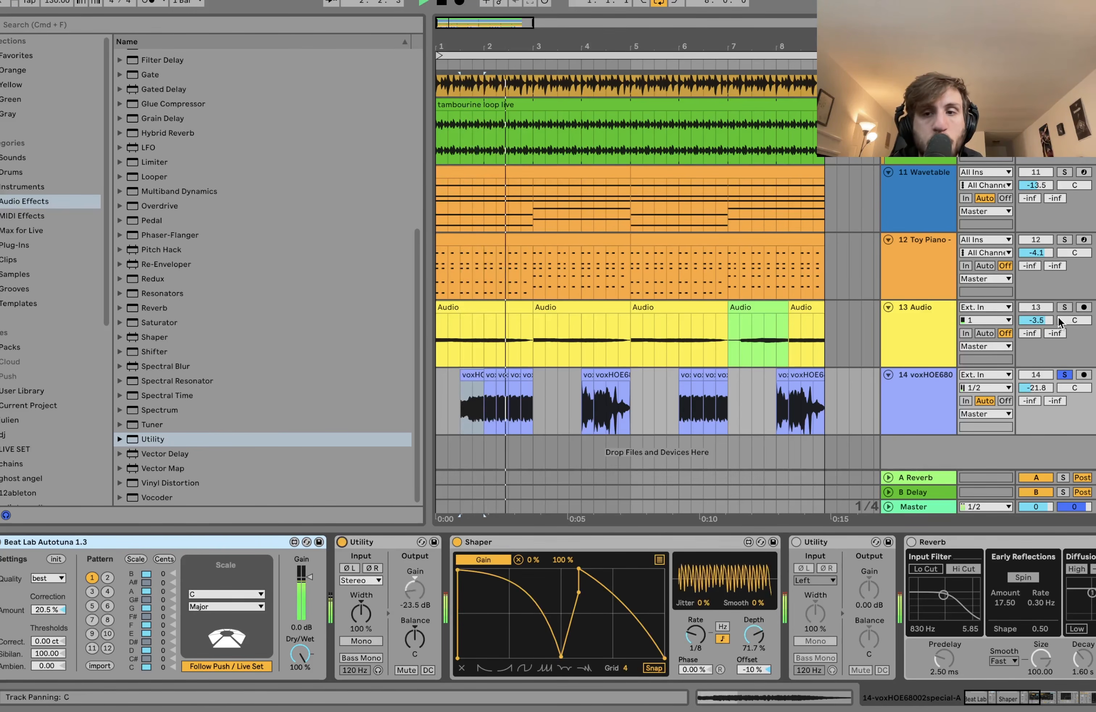
pyautogui.keyDown('super'); pyautogui.click(1064, 308); pyautogui.keyUp('super')
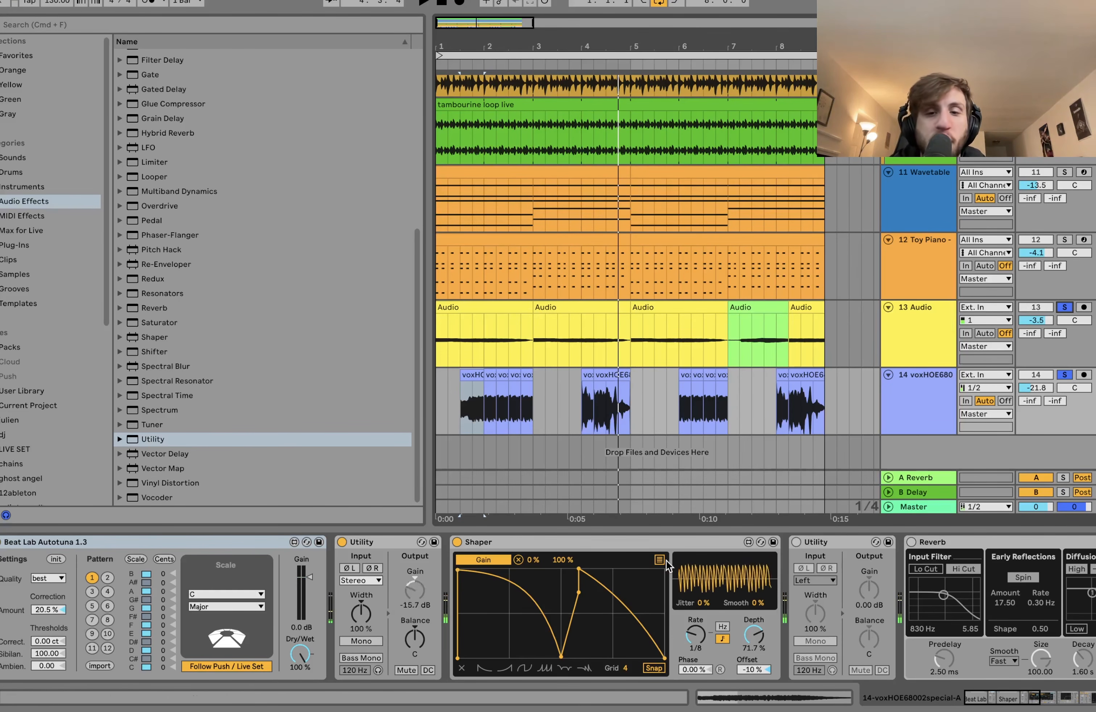
# - Turn on the Reverb, Auto Filter and sidechained Compressor on track 14 and play both soloed vocal tracks
pyautogui.hscroll(3, 644, 551)
pyautogui.hscroll(8, 496, 539)
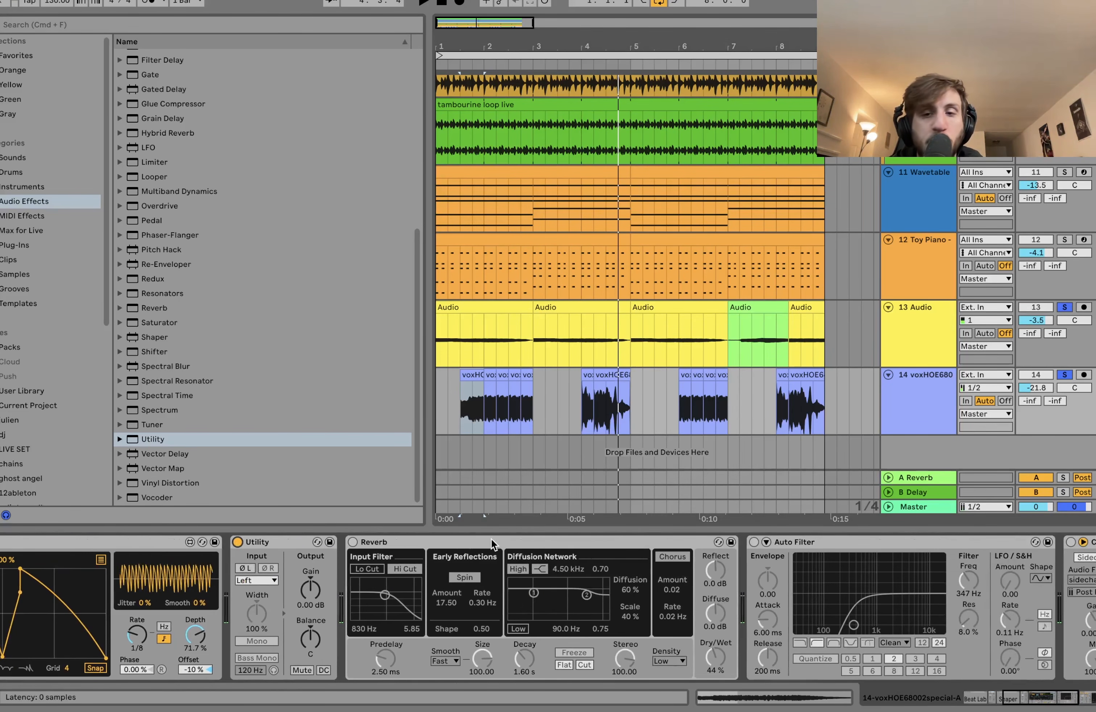
pyautogui.click(352, 542)
pyautogui.hscroll(7, 358, 546)
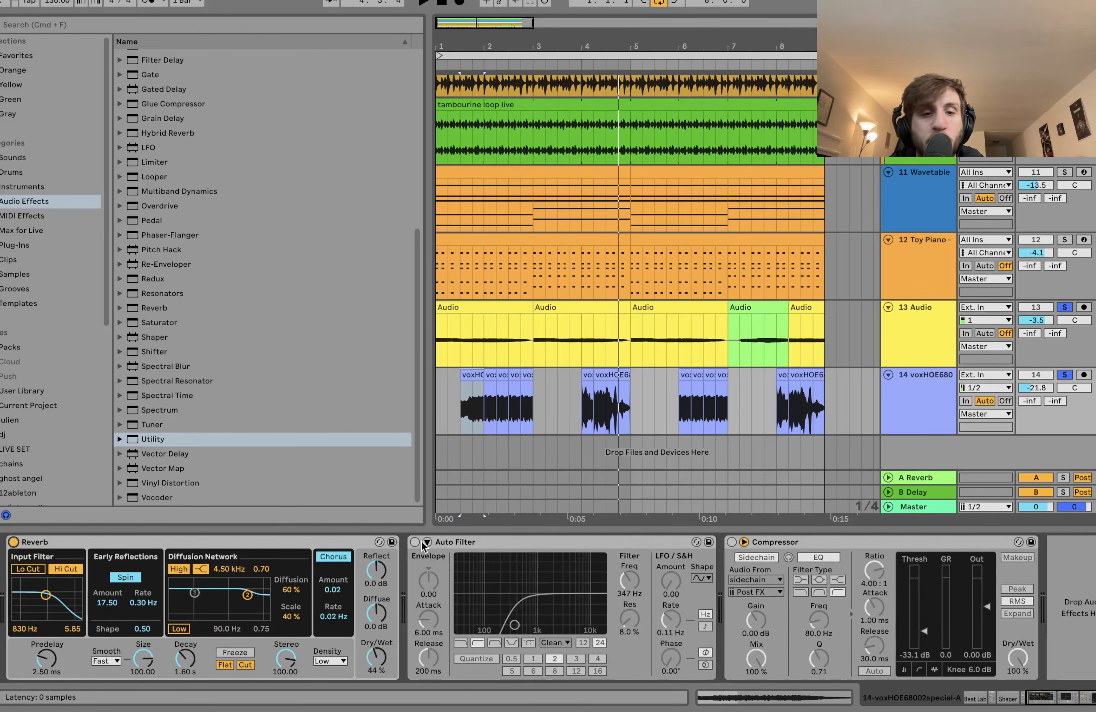
pyautogui.click(415, 542)
pyautogui.press('space')
pyautogui.click(732, 542)
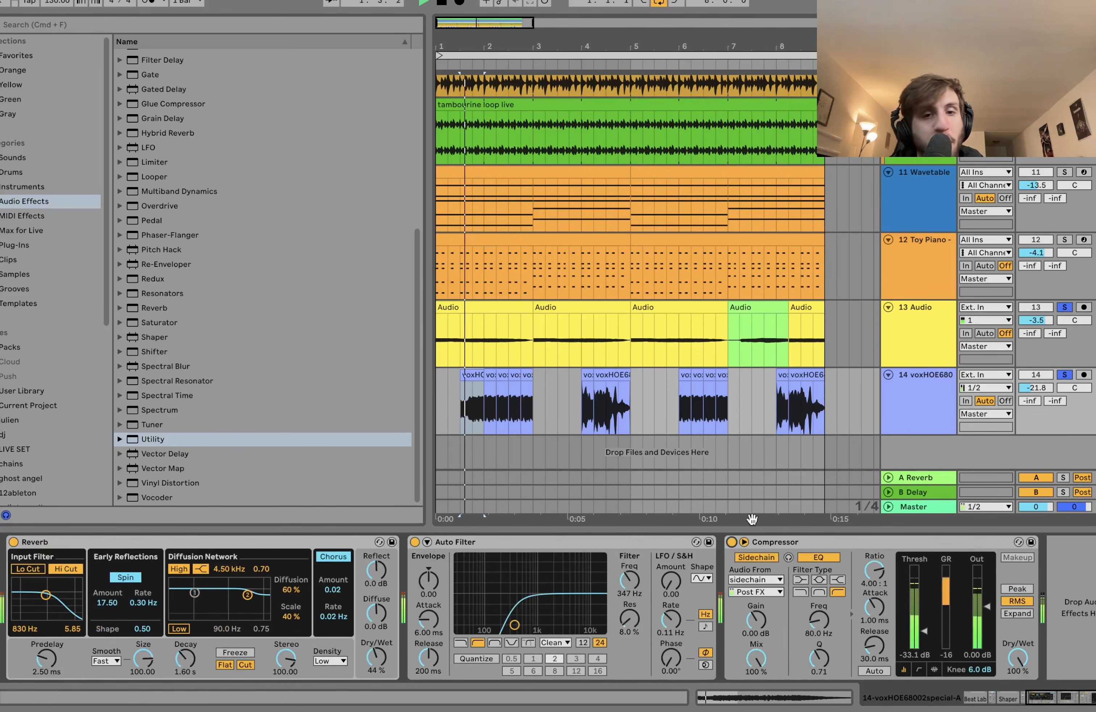
# - Unsolo tracks 13 and 14 and play the full mix from bar 3
pyautogui.click(1064, 375)
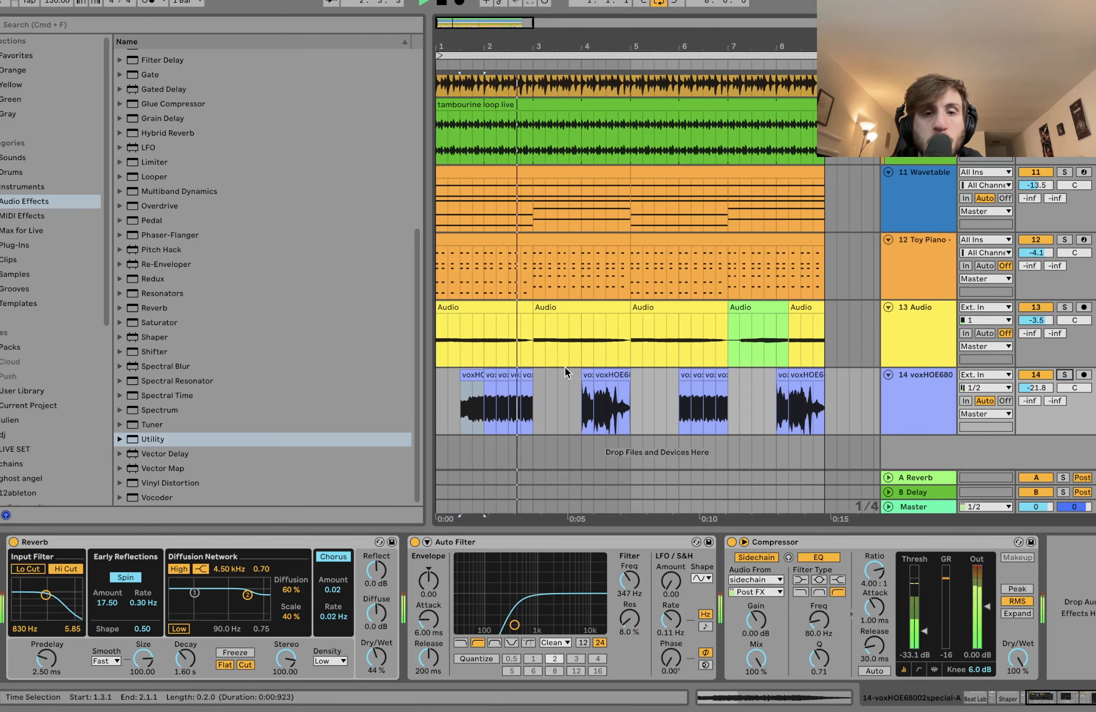
pyautogui.click(532, 341)
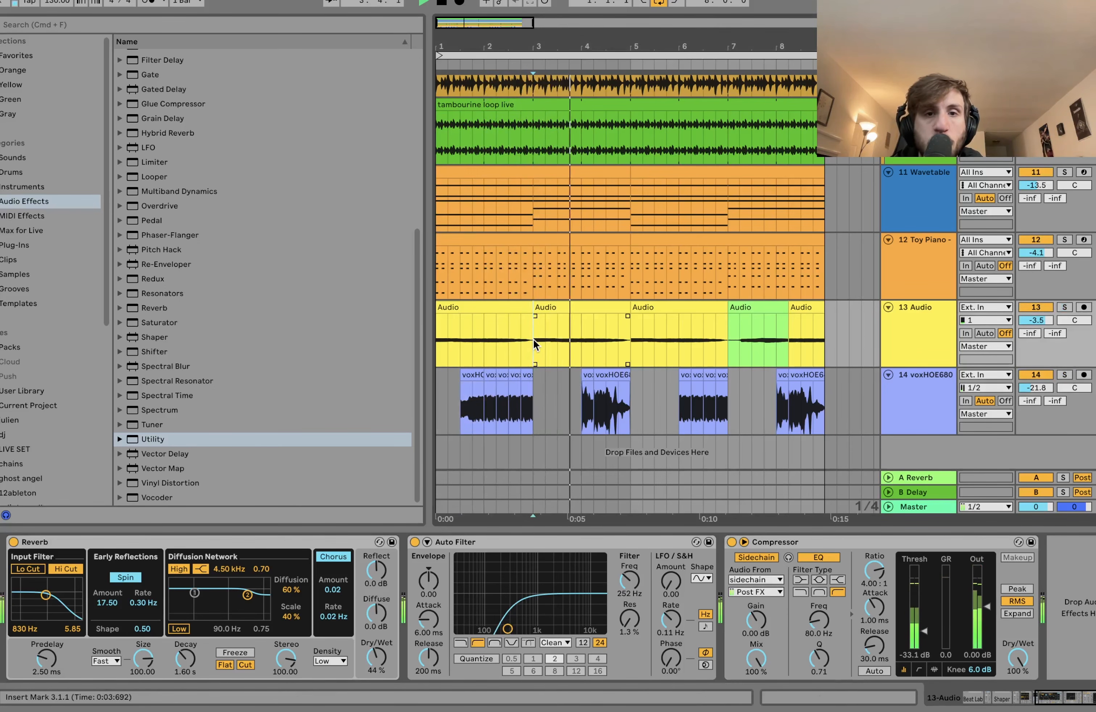
pyautogui.press('space')
# - Select all tracks and fold them in the arrangement
pyautogui.scroll(1, 533, 342)
pyautogui.scroll(8, 534, 342)
pyautogui.click(941, 186)
pyautogui.press('super+a')
pyautogui.press('u')
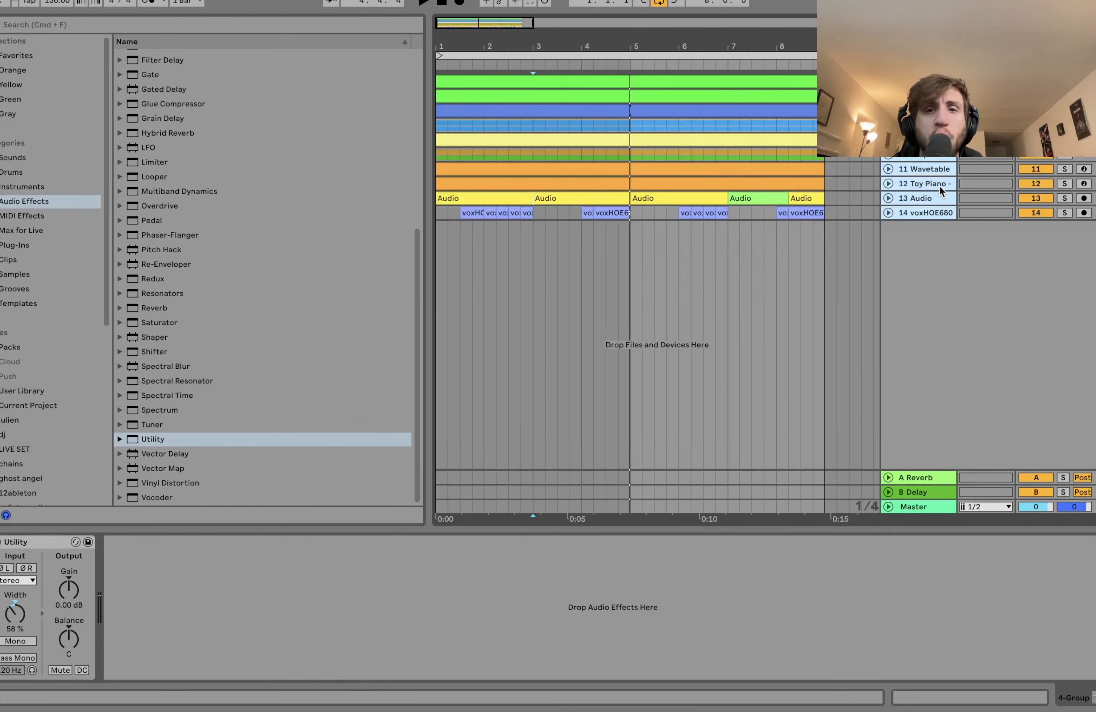